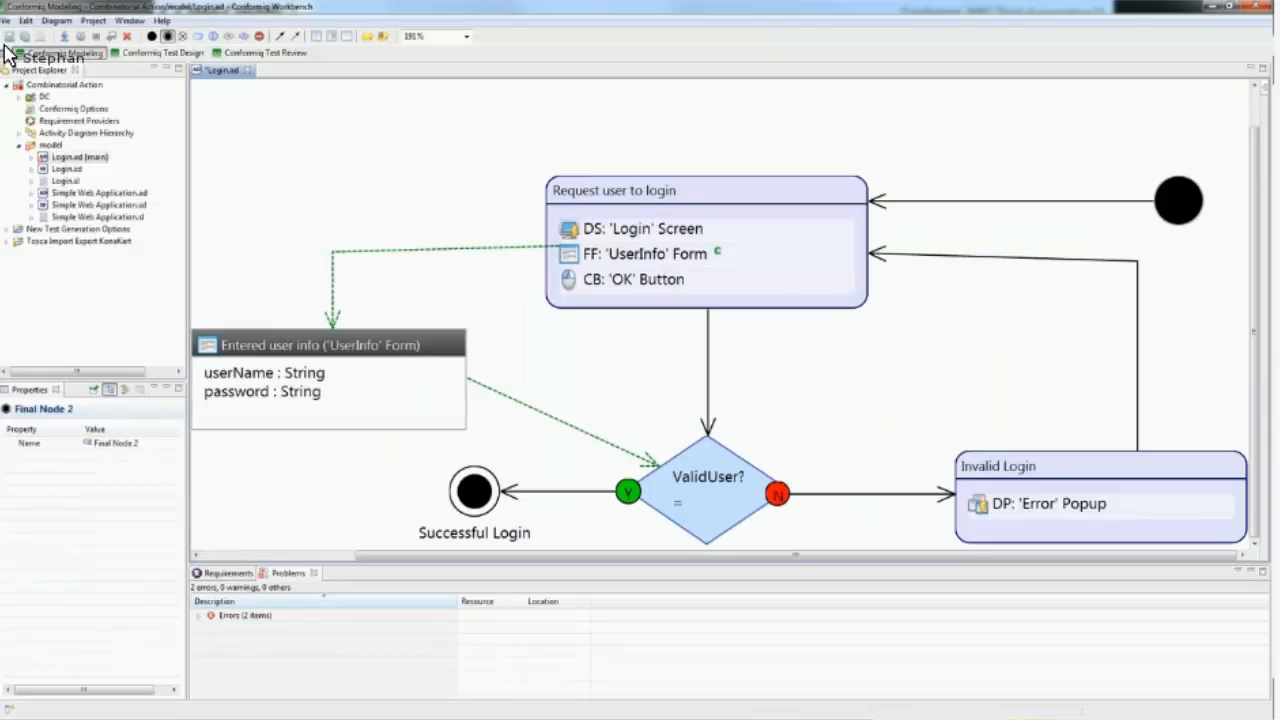
Step: Review the input constraints of the Fill 'UserInfo' Form action and its available data coverage options
{"action": "left_click", "coordinate": [710, 393]}
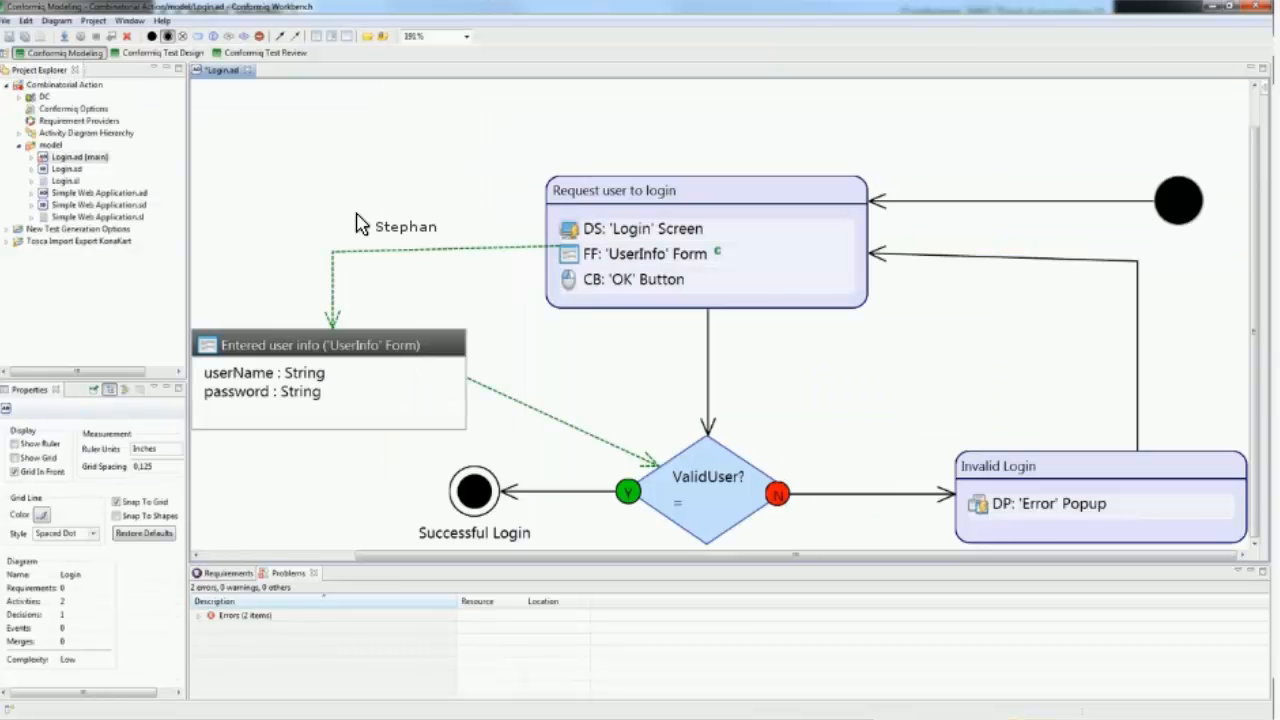
{"action": "left_click", "coordinate": [655, 256]}
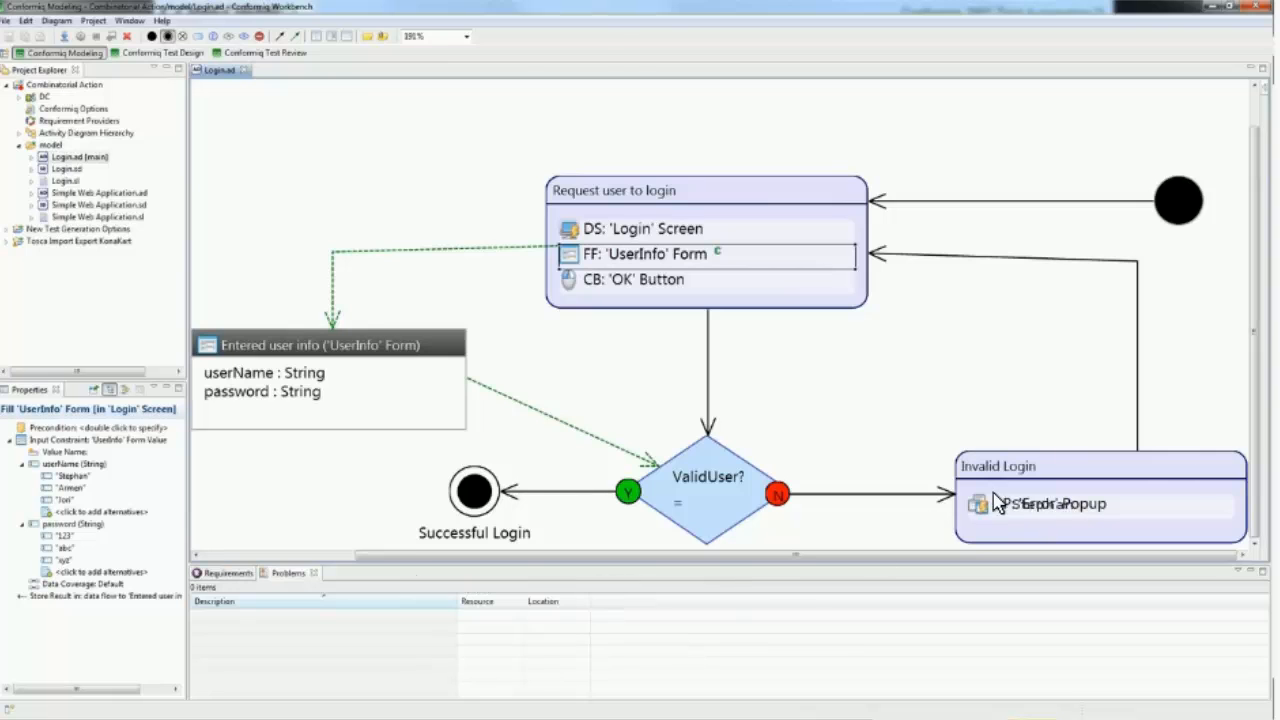
{"action": "left_click", "coordinate": [716, 483]}
{"action": "left_click", "coordinate": [174, 585]}
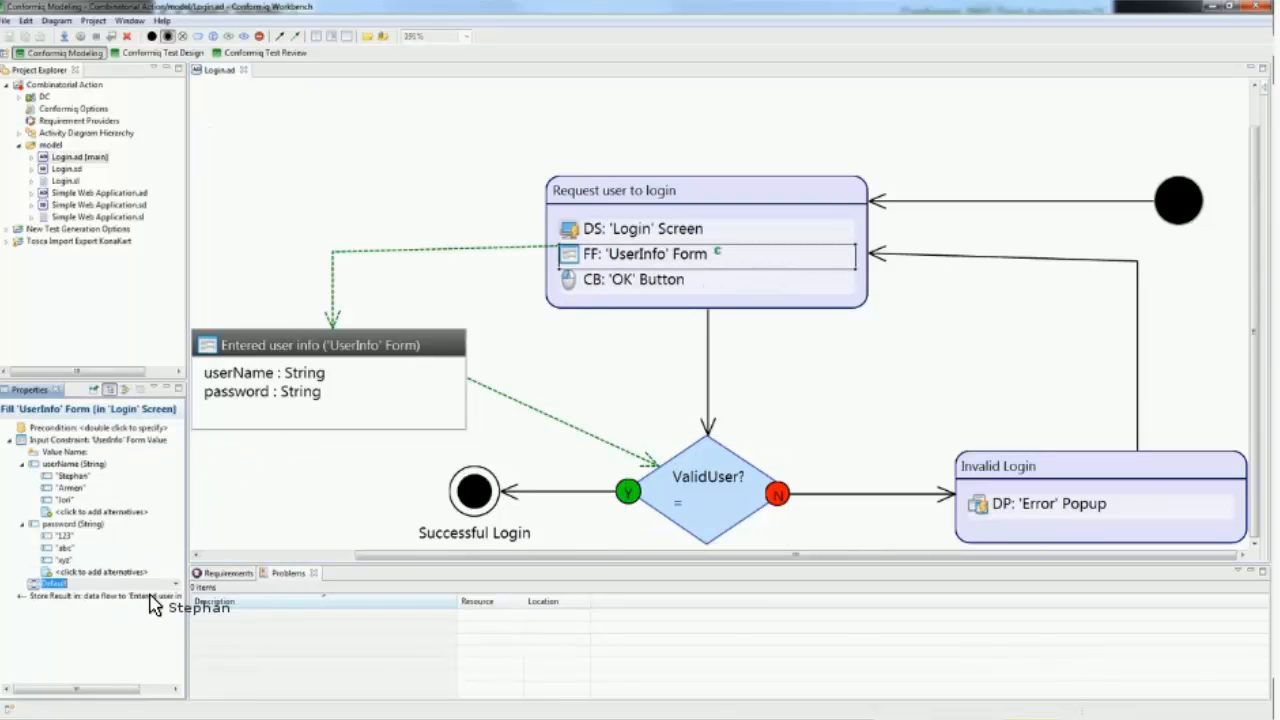
{"action": "left_click", "coordinate": [176, 584]}
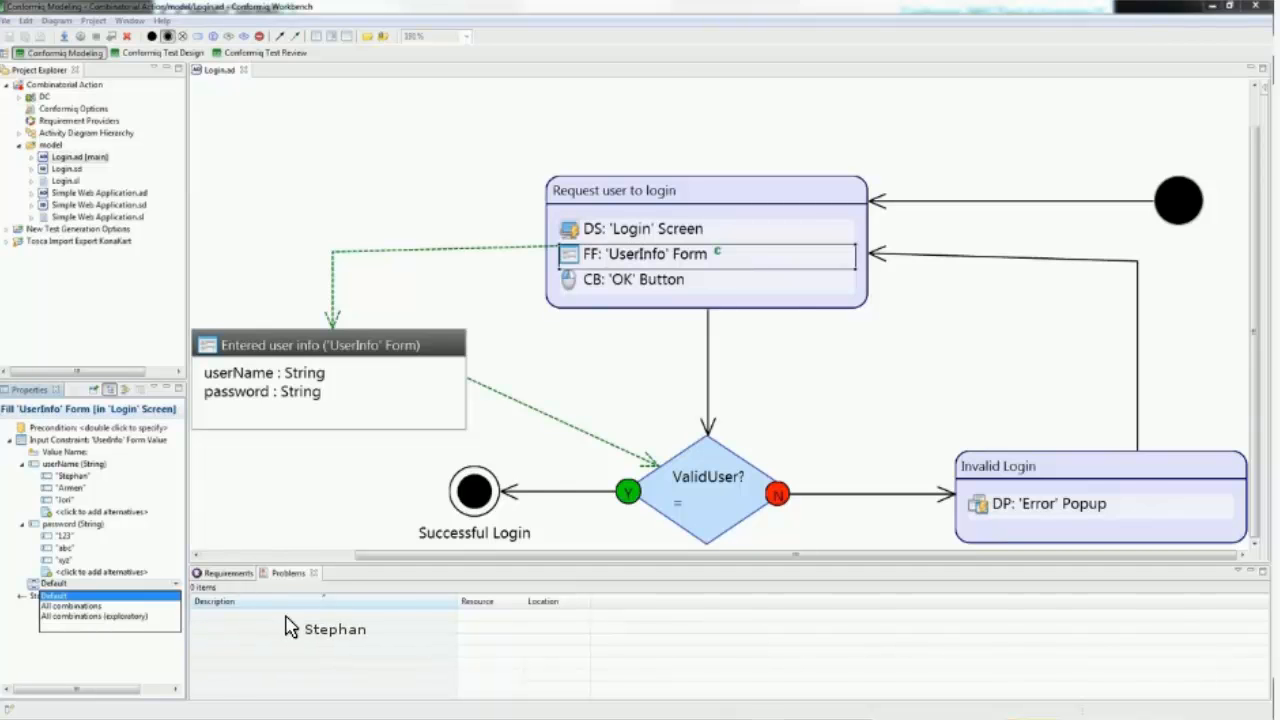
{"action": "left_click", "coordinate": [626, 411]}
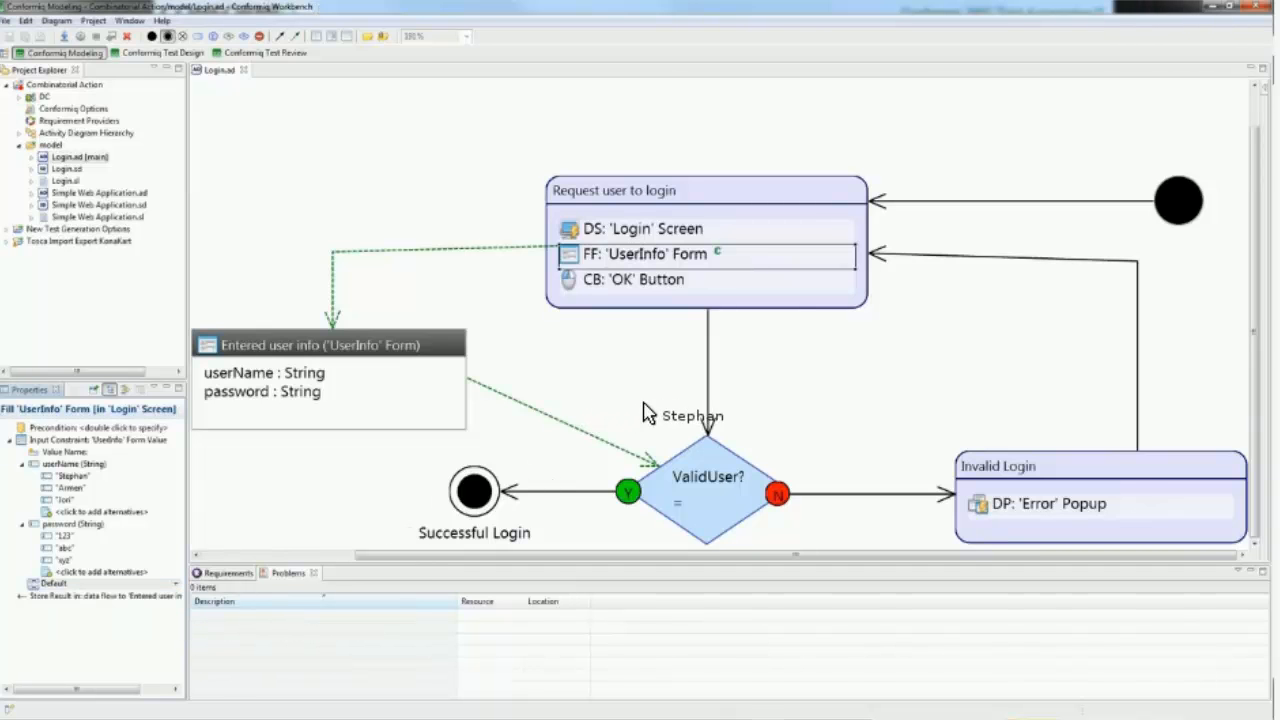
Step: Add a Combinatorial Action to the 'Request user to login' activity and view its interaction strength options
{"action": "left_click", "coordinate": [697, 392]}
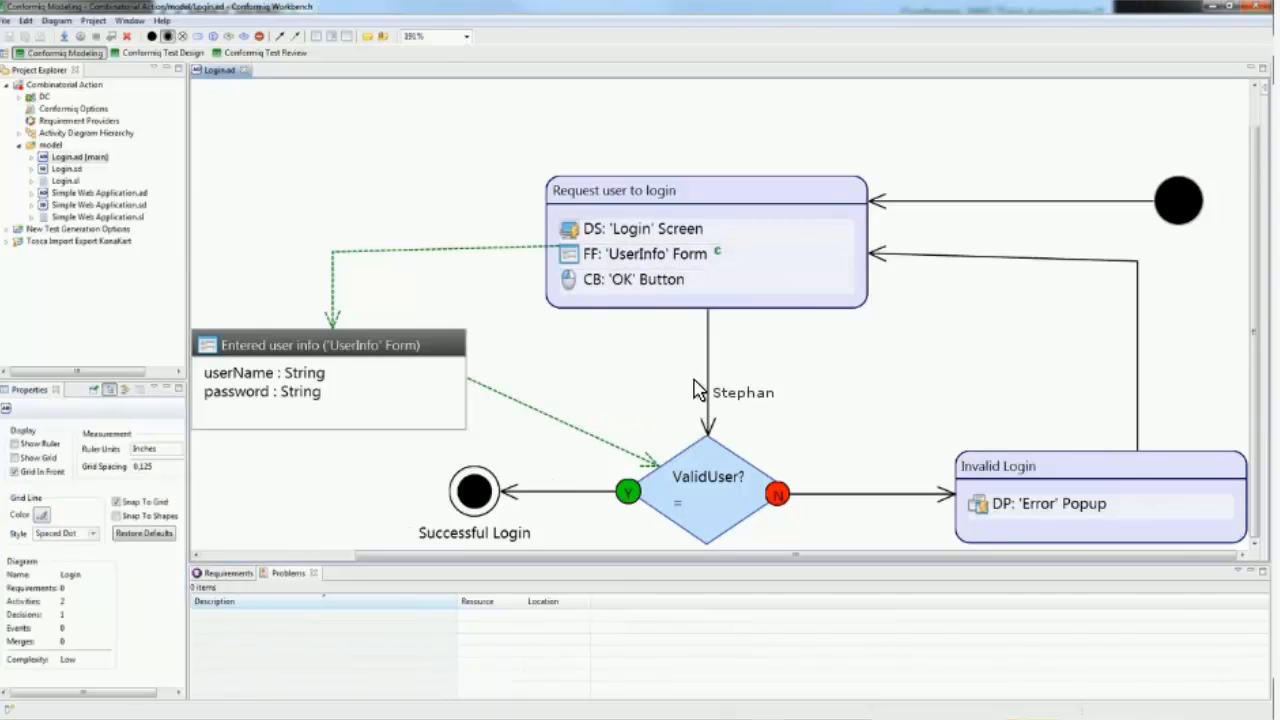
{"action": "left_click", "coordinate": [729, 204]}
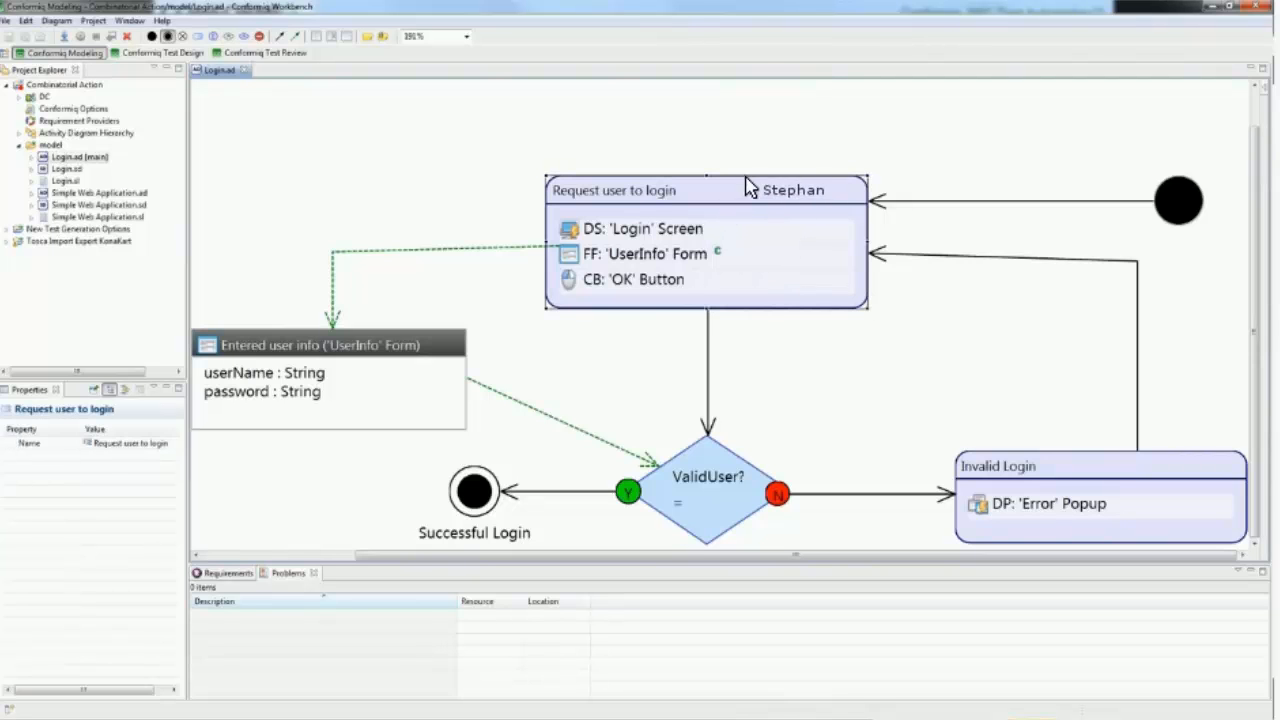
{"action": "left_click", "coordinate": [768, 162]}
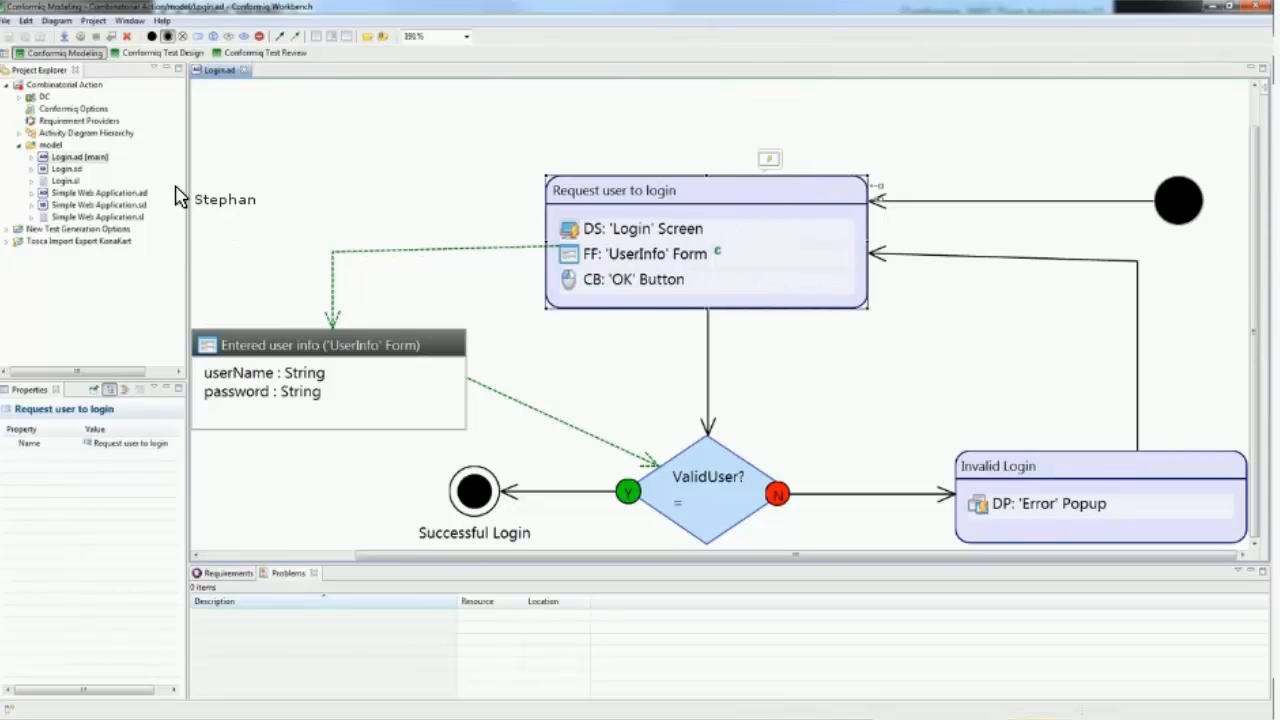
{"action": "left_click", "coordinate": [140, 263]}
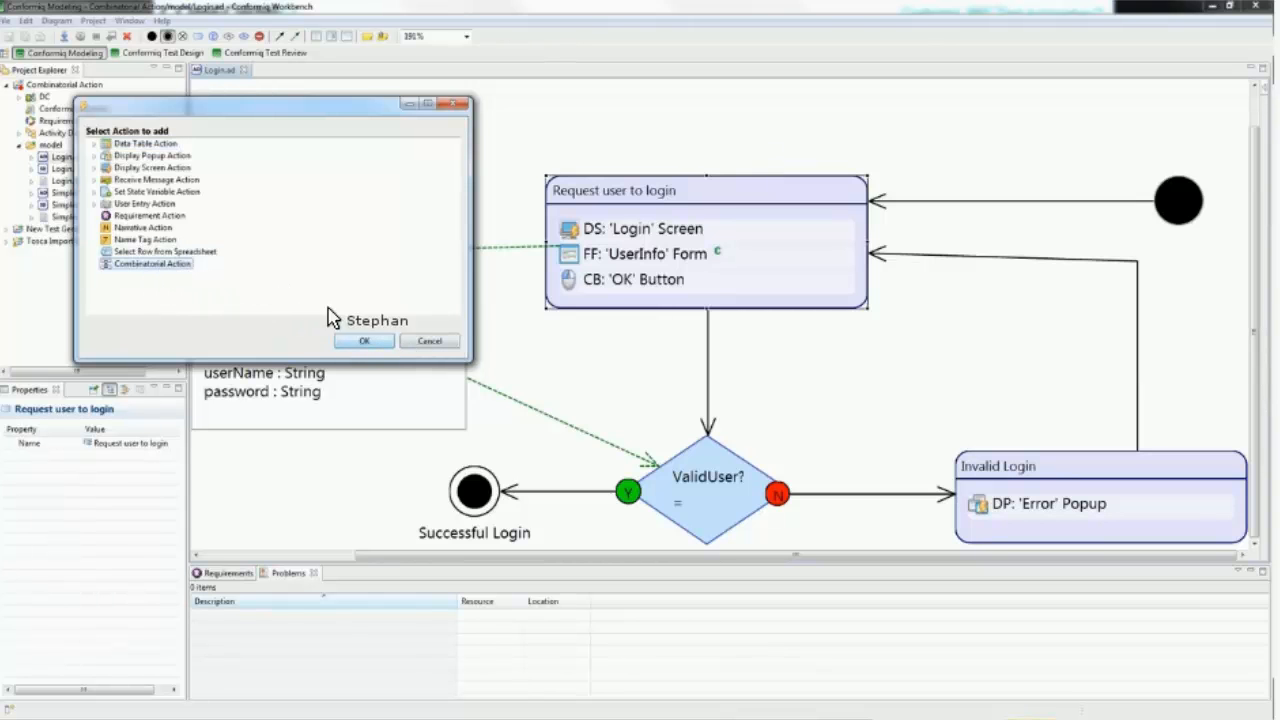
{"action": "left_click", "coordinate": [632, 312]}
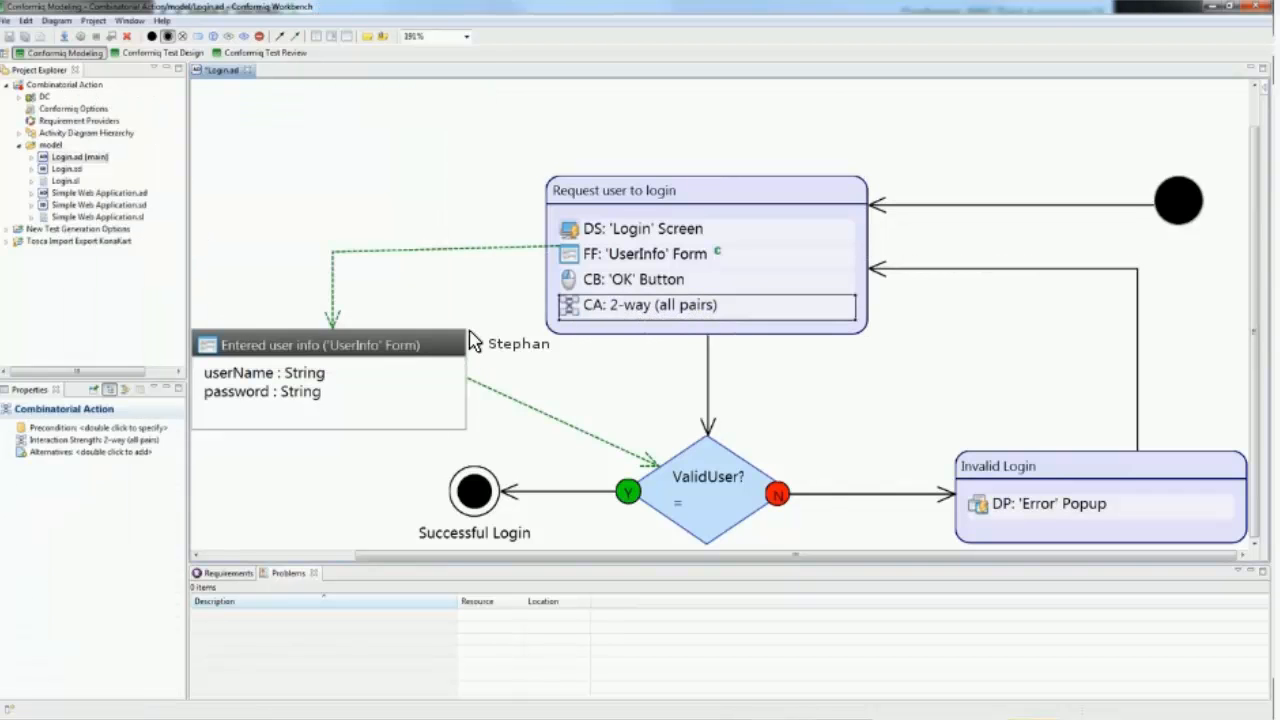
{"action": "double_click", "coordinate": [132, 441]}
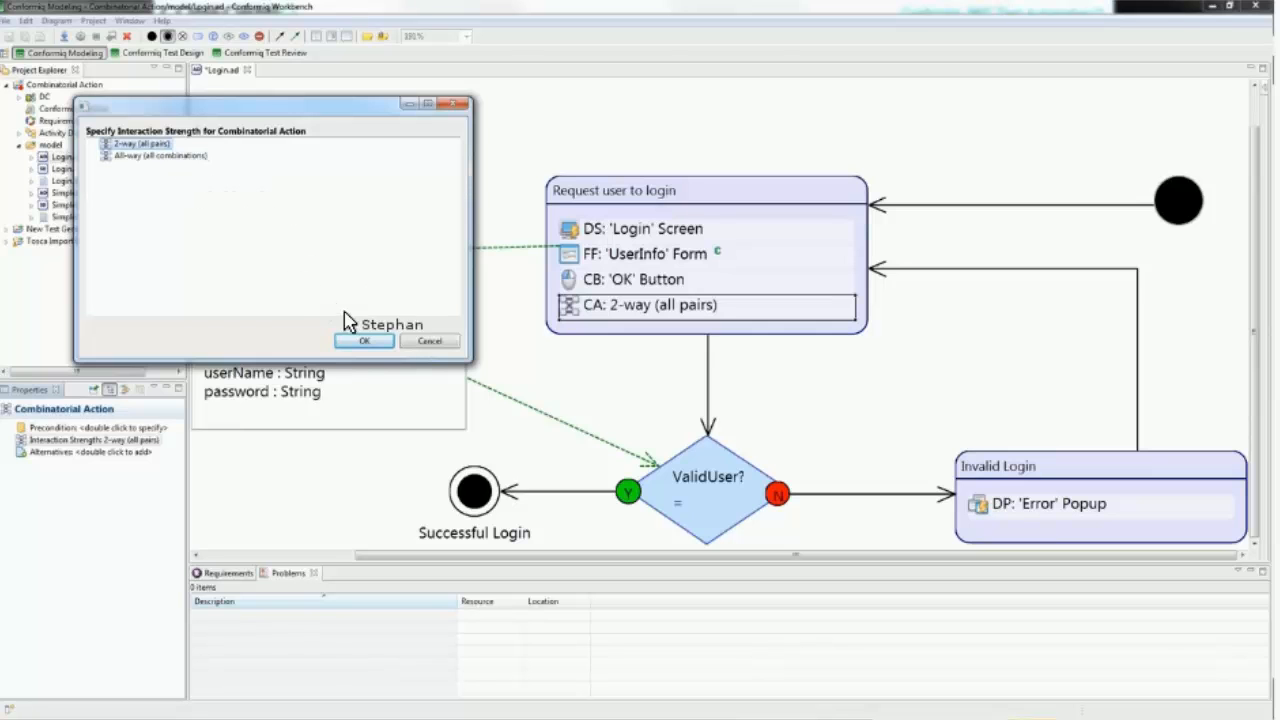
{"action": "left_click", "coordinate": [430, 341]}
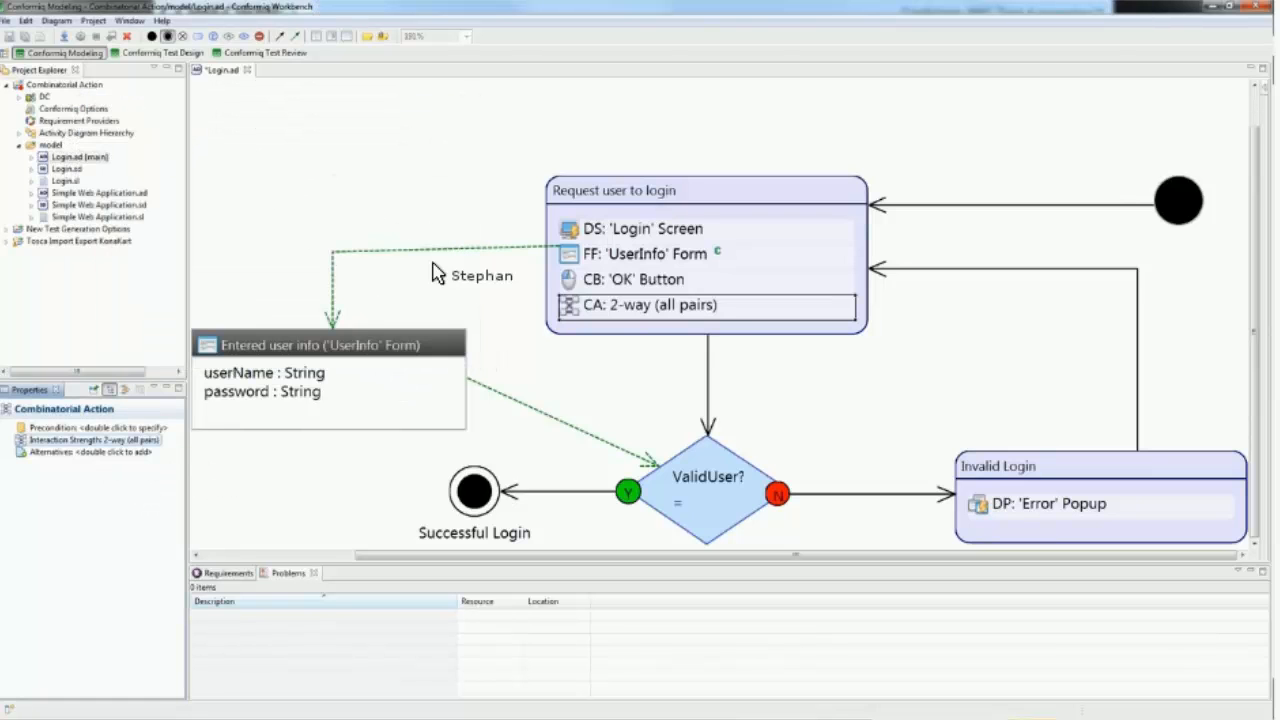
Step: Add the result of Action #2, FF: 'UserInfo' Form, as the Combinatorial Action's alternatives and save the model
{"action": "left_click", "coordinate": [97, 453]}
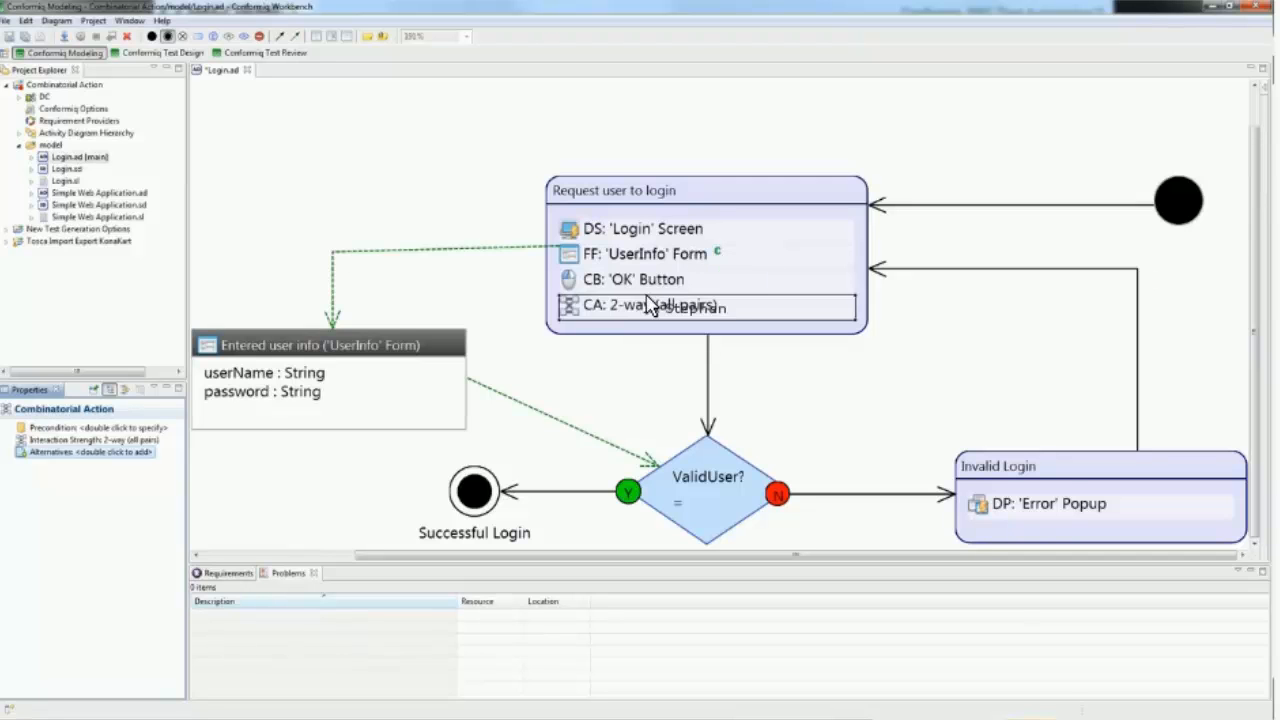
{"action": "right_click", "coordinate": [64, 453]}
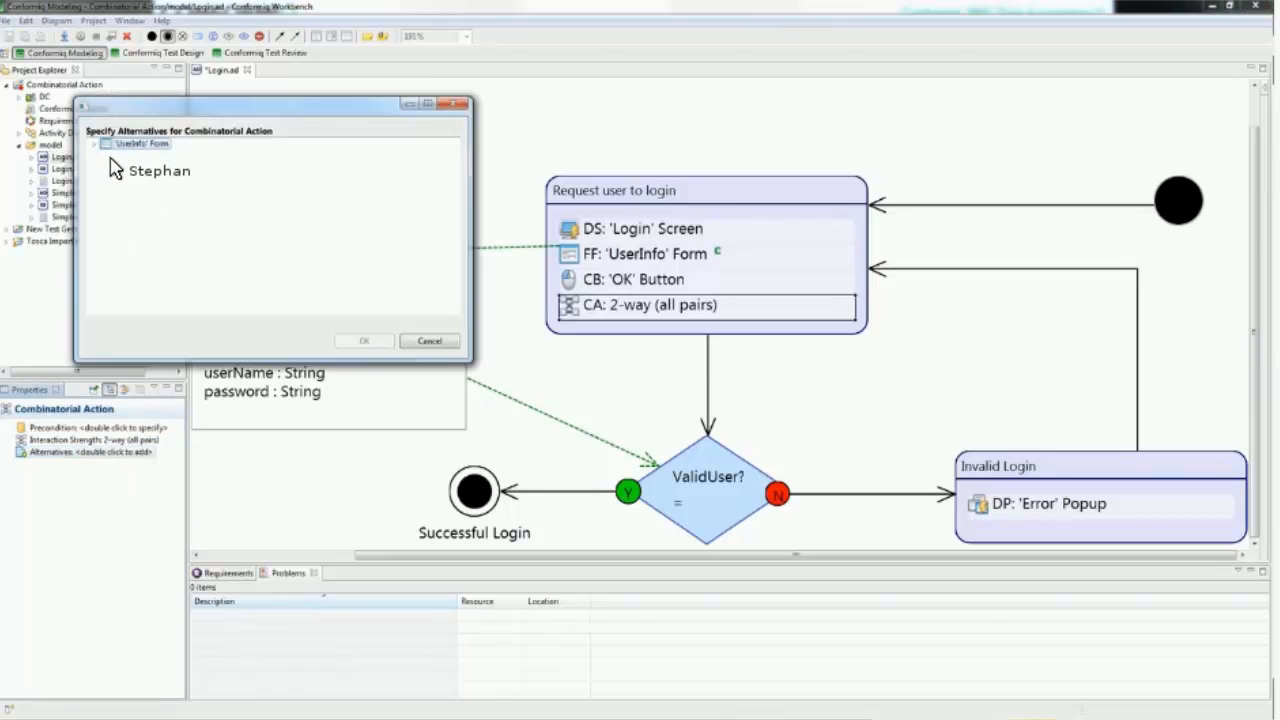
{"action": "left_click", "coordinate": [95, 145]}
{"action": "left_click", "coordinate": [108, 157]}
{"action": "left_click", "coordinate": [160, 165]}
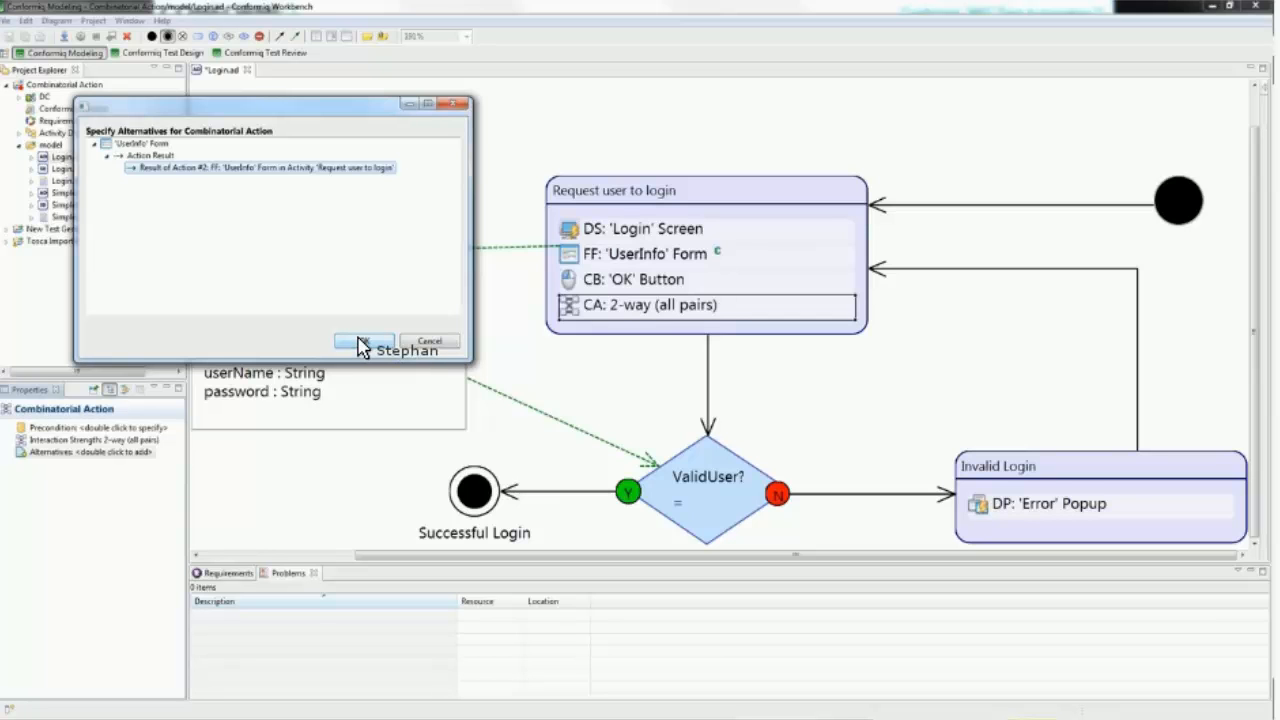
{"action": "left_click", "coordinate": [362, 343]}
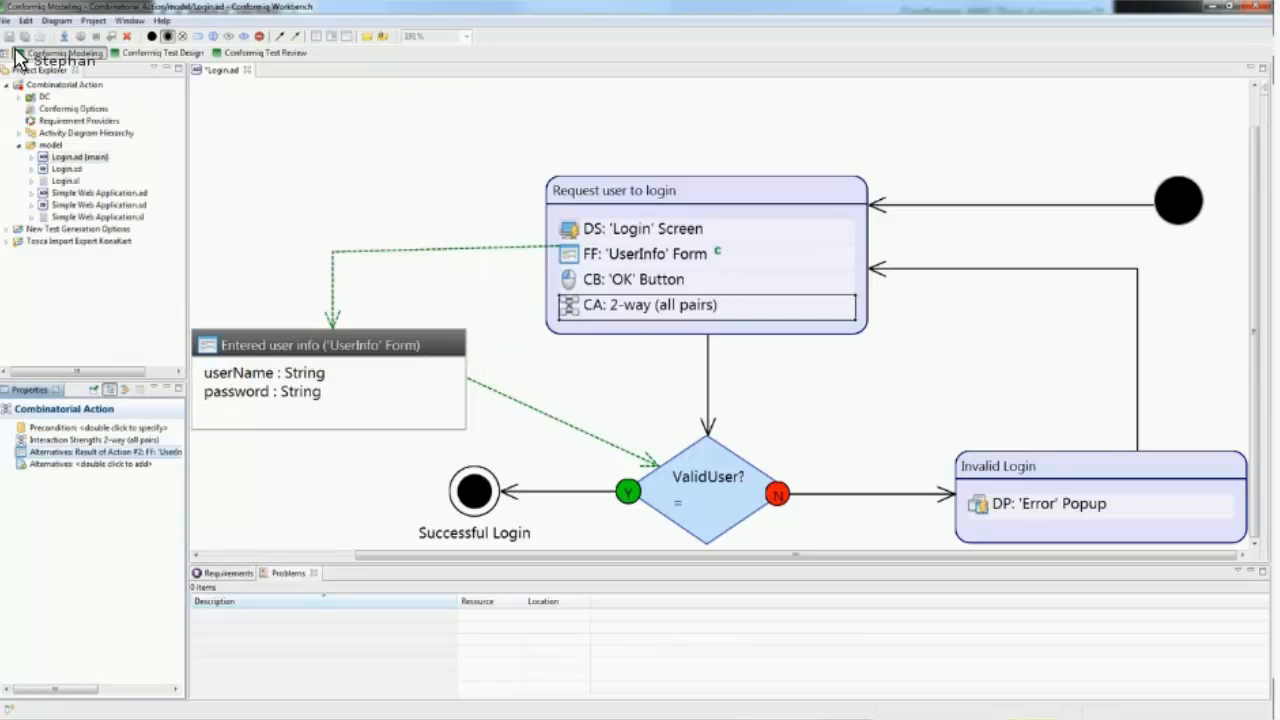
{"action": "left_click", "coordinate": [11, 41]}
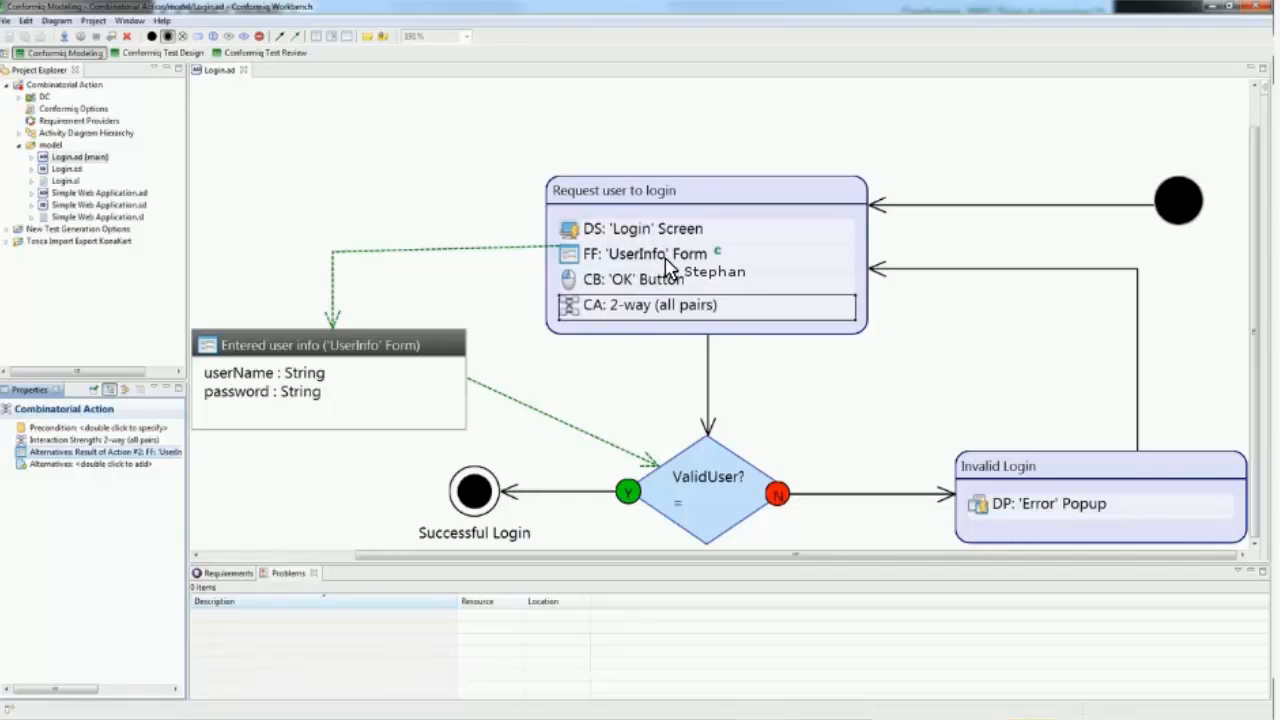
Step: In the test design perspective, delete all existing test cases and regenerate them from the reloaded model
{"action": "left_click", "coordinate": [634, 256]}
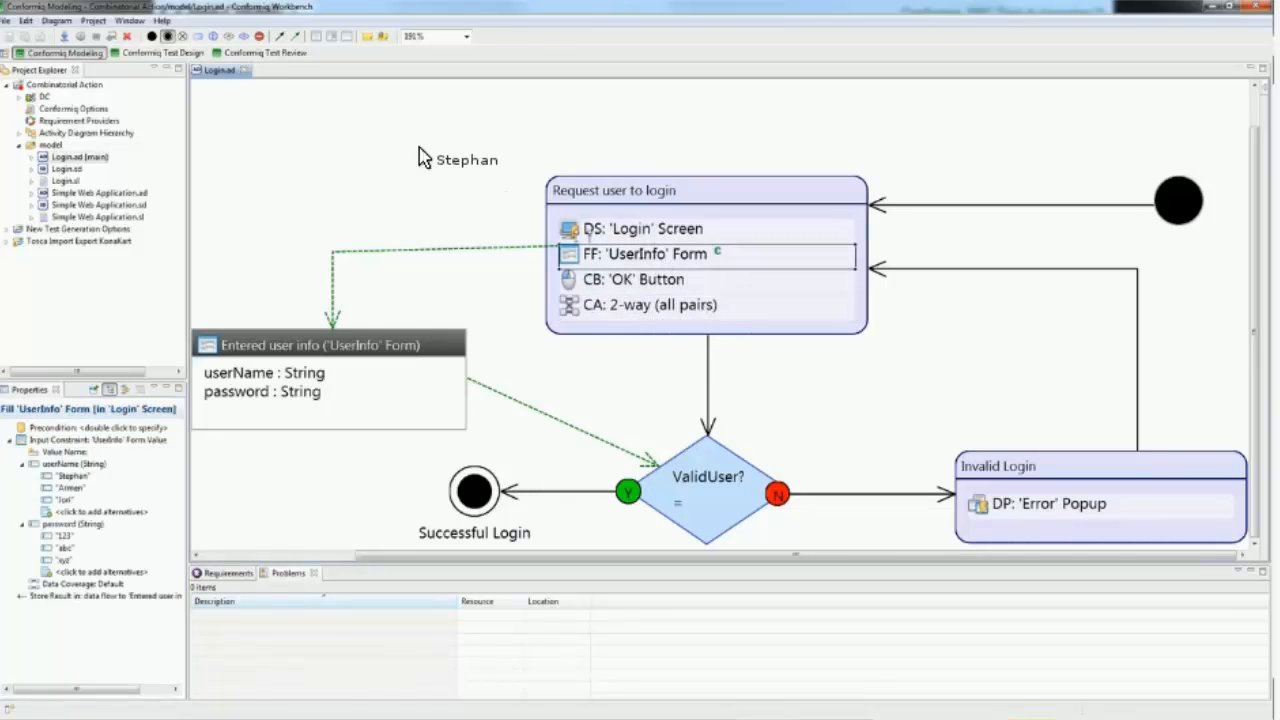
{"action": "left_click", "coordinate": [197, 56]}
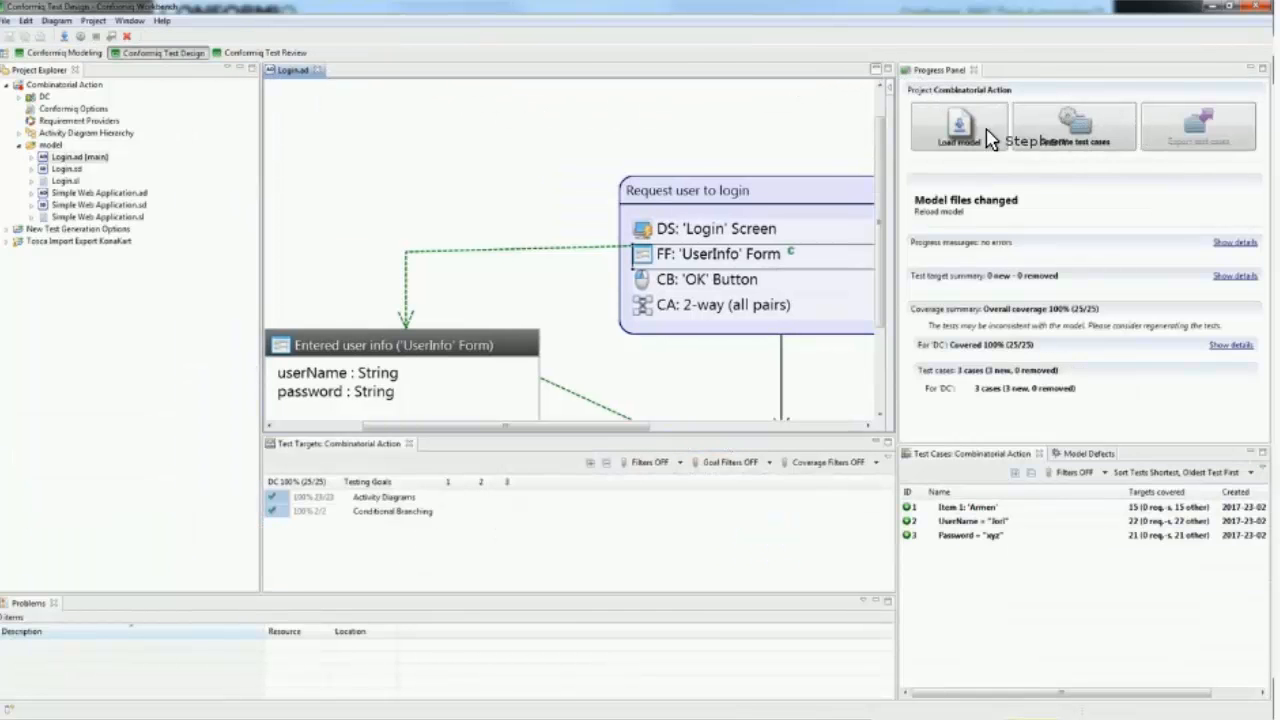
{"action": "left_click", "coordinate": [127, 37]}
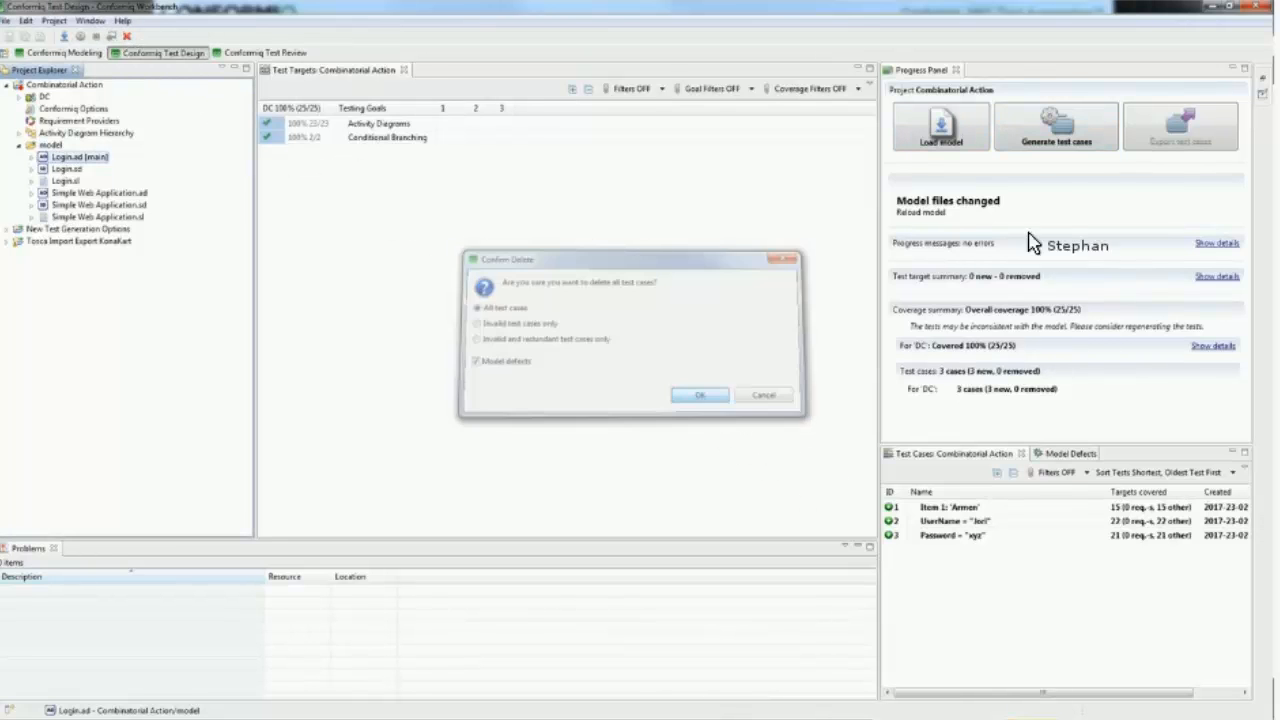
{"action": "key", "text": "Return"}
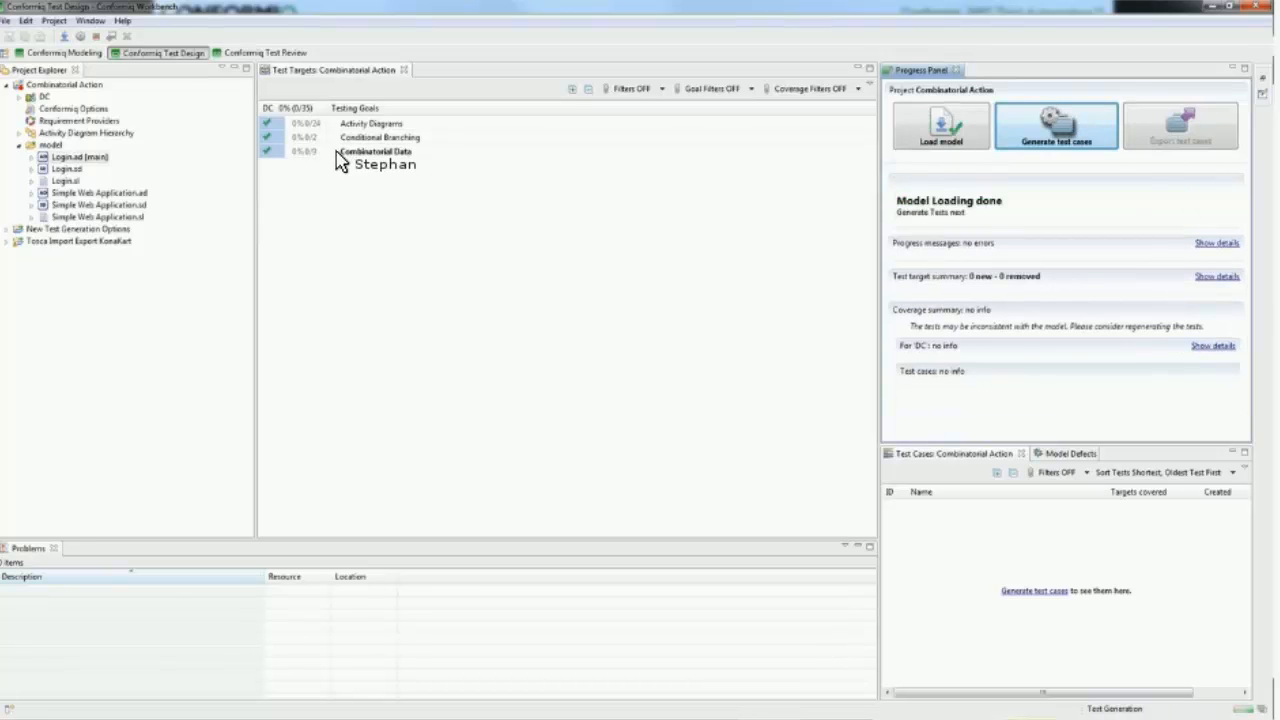
Step: Expand the Combinatorial Data testing goals down to the userName and password combinations and examine their coverage by the test cases
{"action": "left_click", "coordinate": [341, 153]}
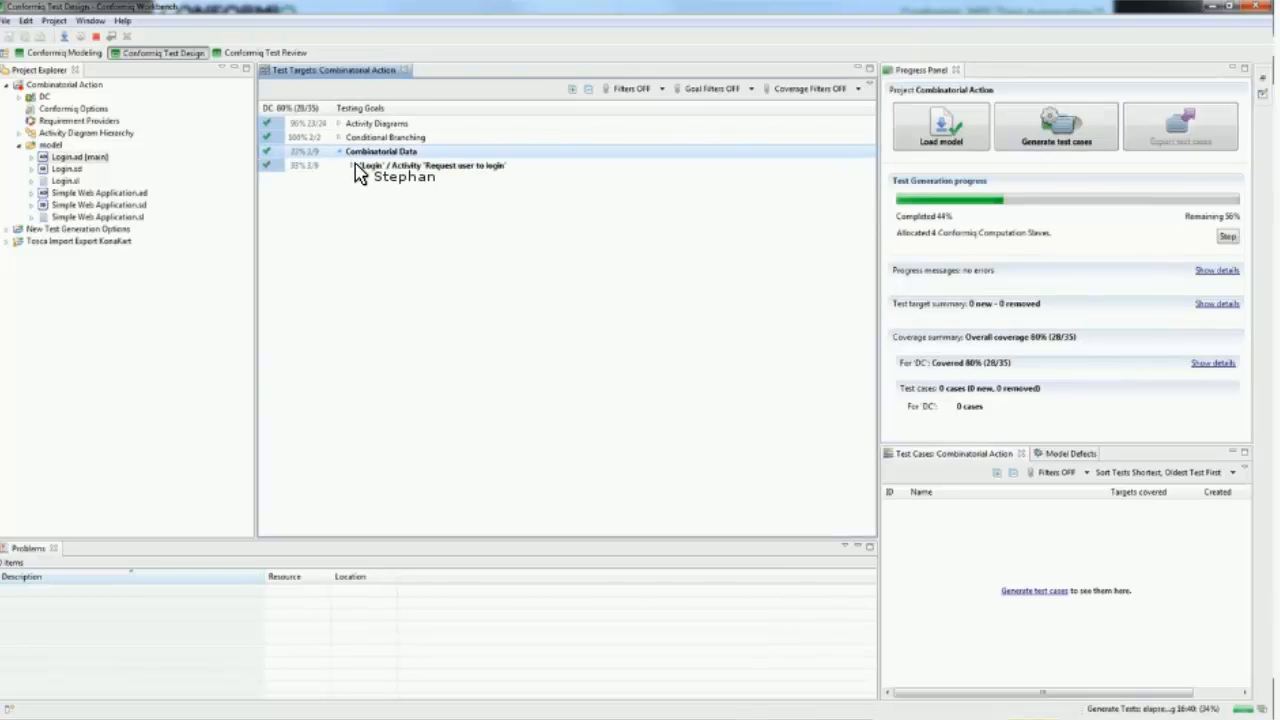
{"action": "left_click", "coordinate": [354, 166]}
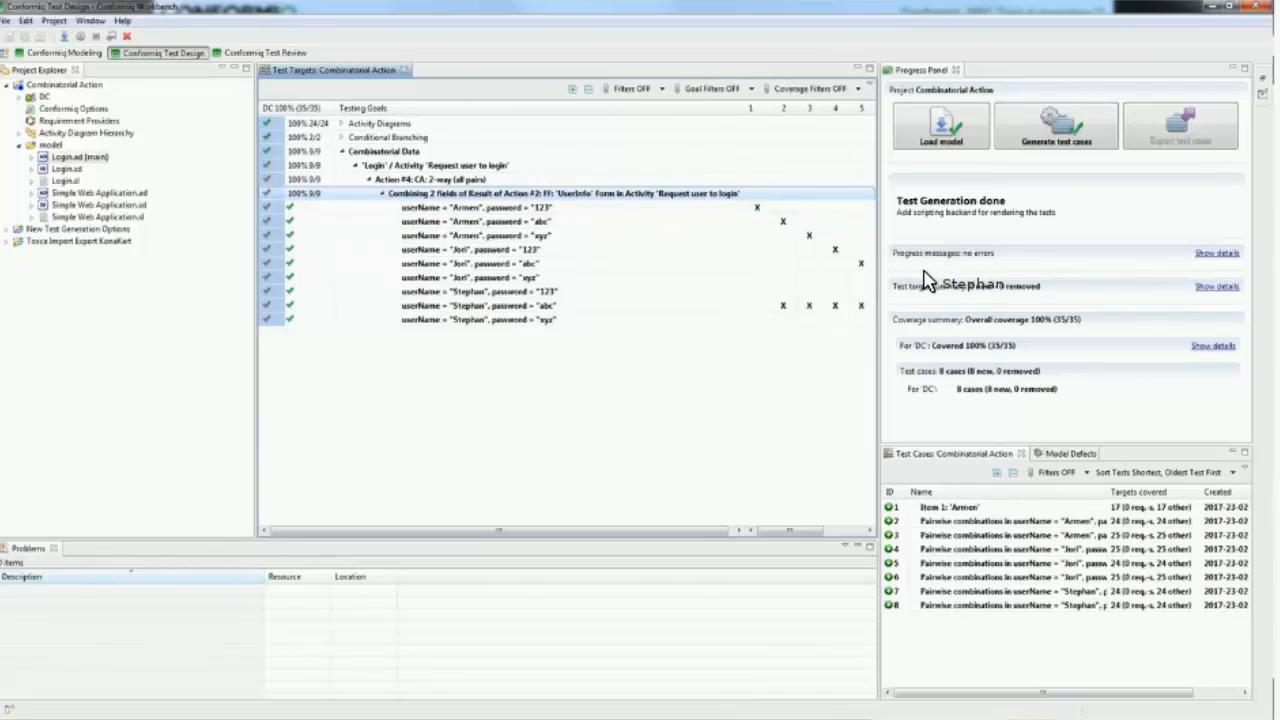
{"action": "left_click_drag", "start_coordinate": [924, 271], "coordinate": [918, 358]}
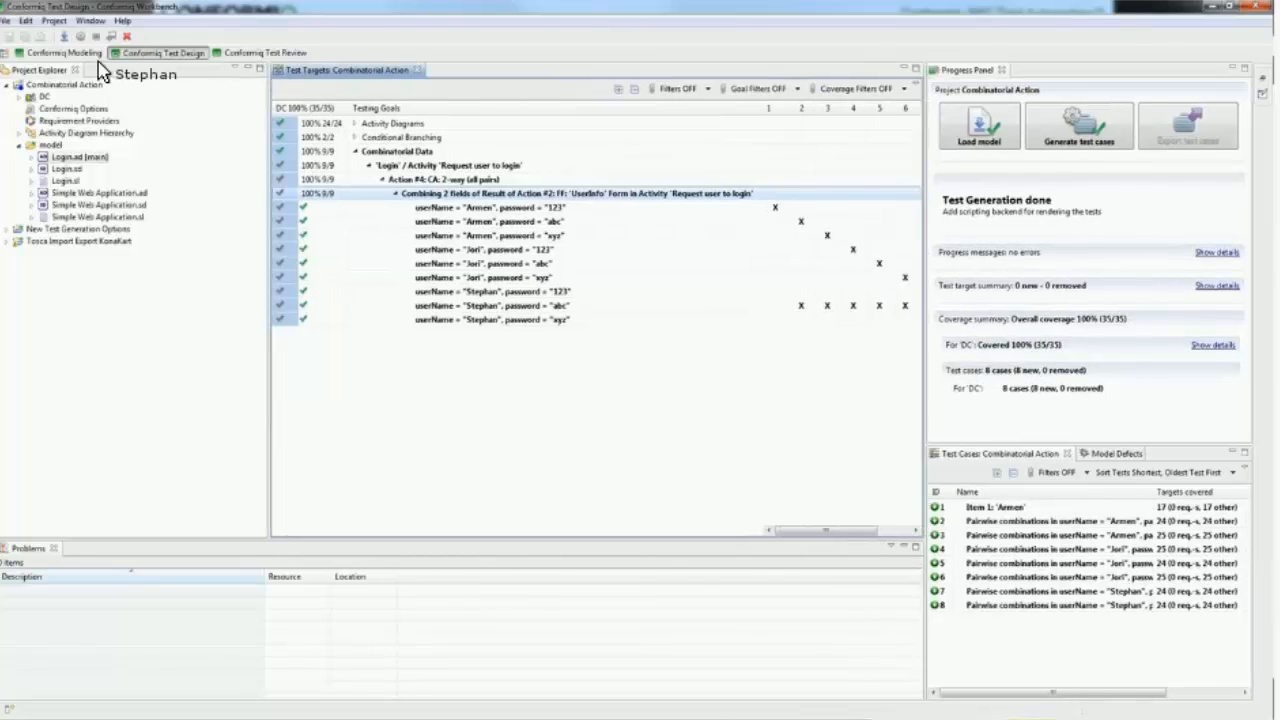
Step: Back in the modeling perspective, copy the 'Add Item' activity from Simple Web Application.ad into Login.ad, below the 'Entered user info' form
{"action": "left_click", "coordinate": [70, 57]}
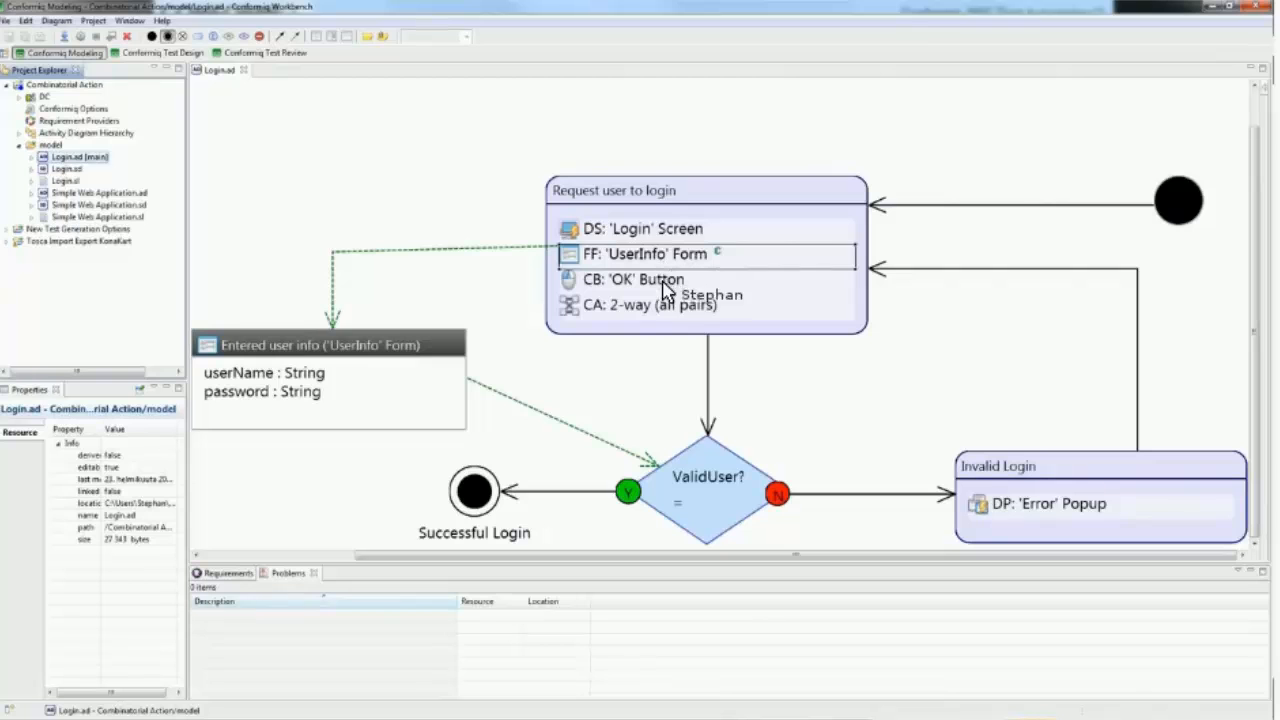
{"action": "left_click", "coordinate": [664, 314]}
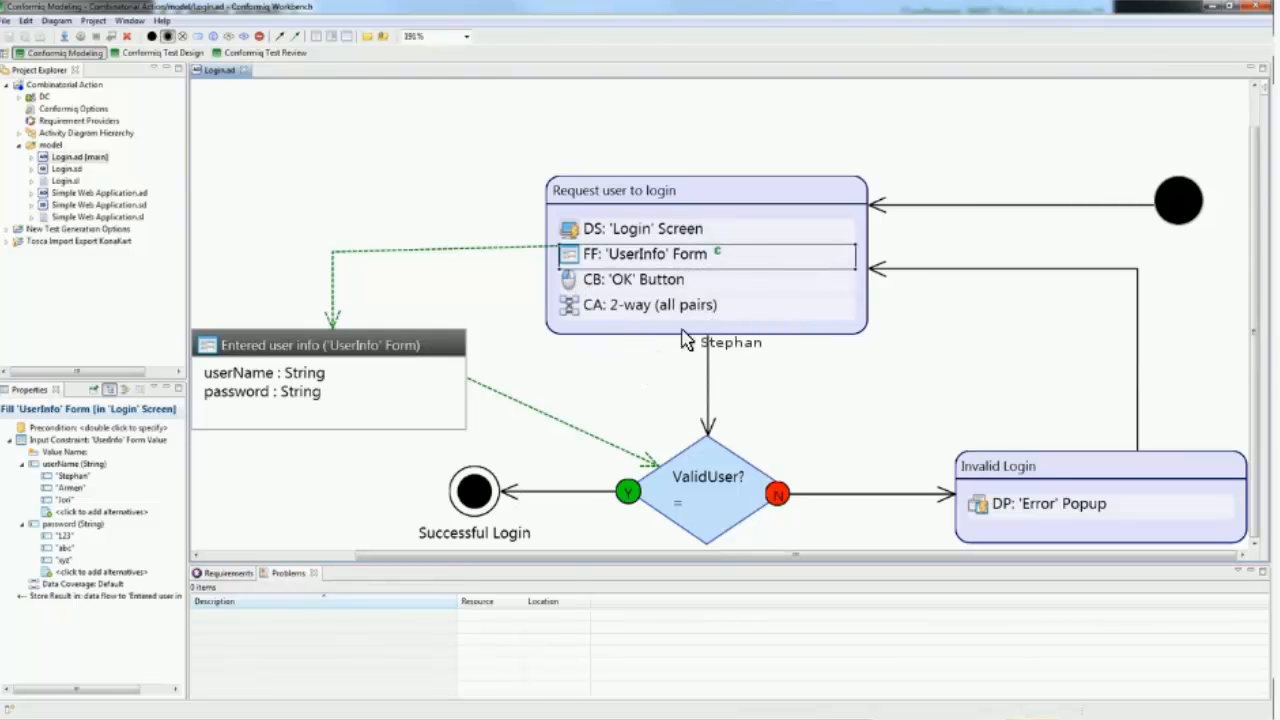
{"action": "left_click_drag", "start_coordinate": [684, 472], "coordinate": [395, 210]}
{"action": "left_click", "coordinate": [392, 202]}
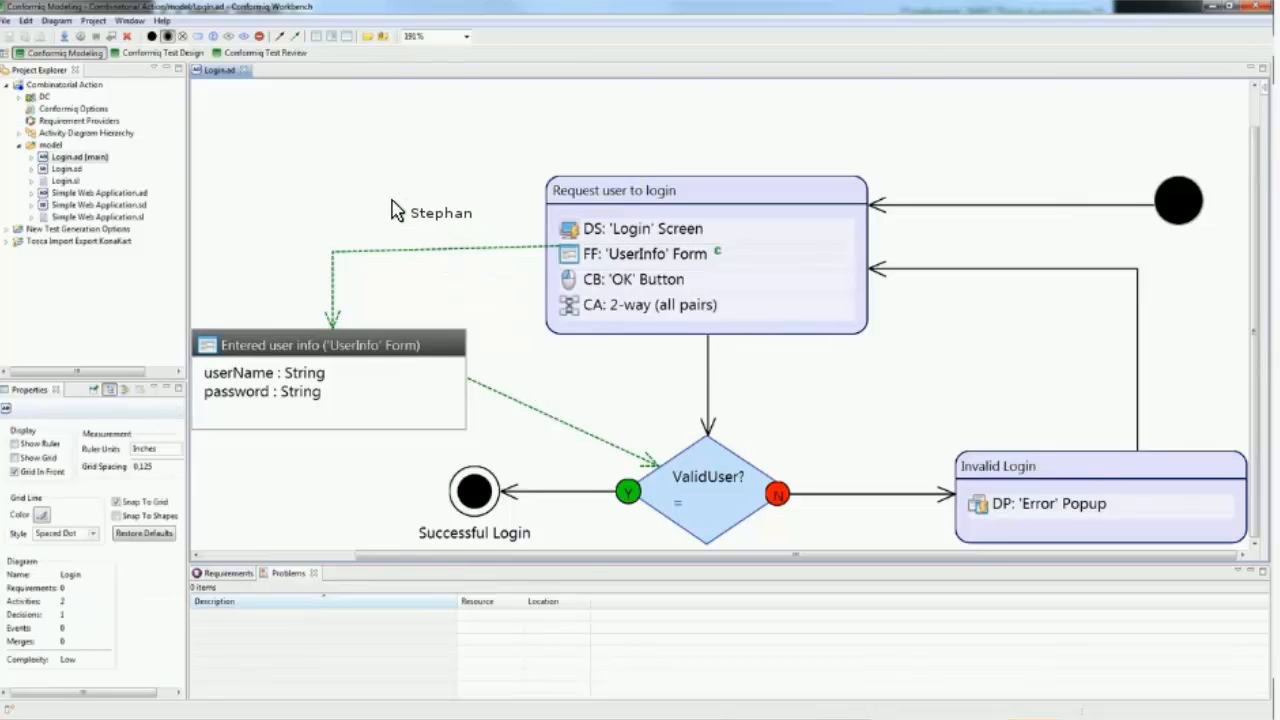
{"action": "scroll", "coordinate": [392, 202], "scroll_direction": "down", "scroll_amount": 1}
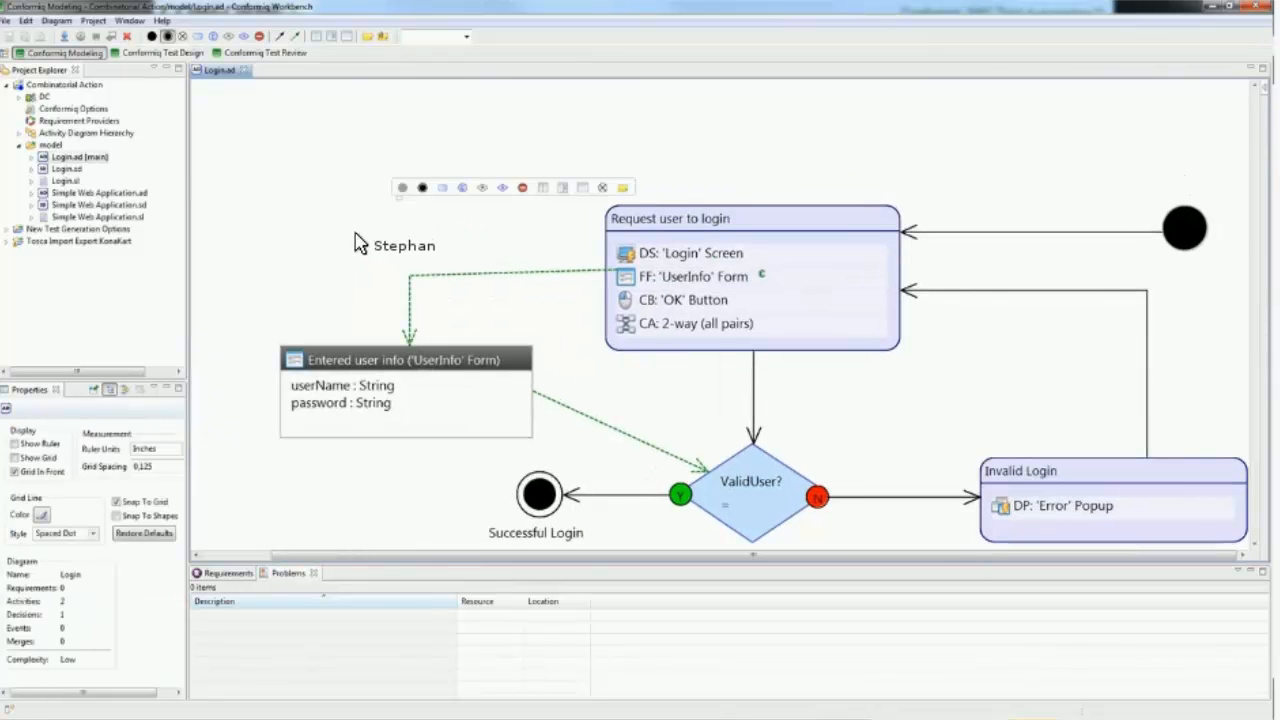
{"action": "scroll", "coordinate": [345, 300], "scroll_direction": "down", "scroll_amount": 2}
{"action": "scroll", "coordinate": [140, 225], "scroll_direction": "down", "scroll_amount": 1}
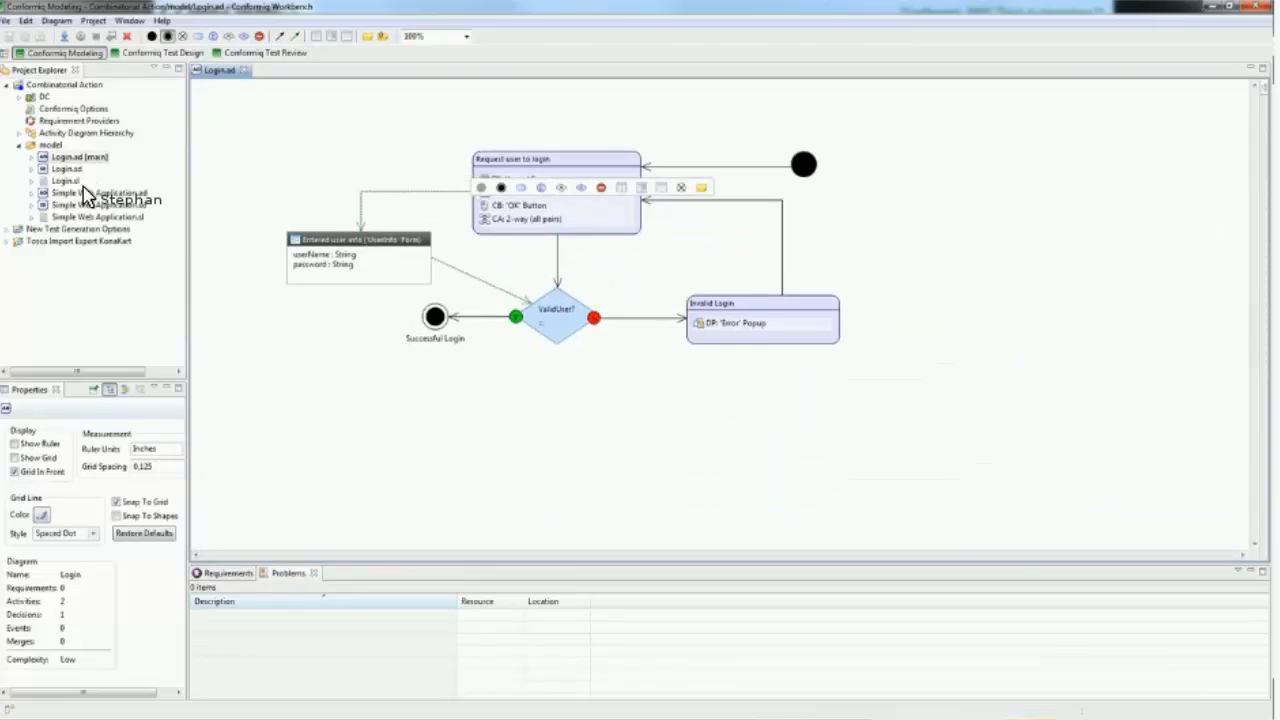
{"action": "left_click", "coordinate": [85, 194]}
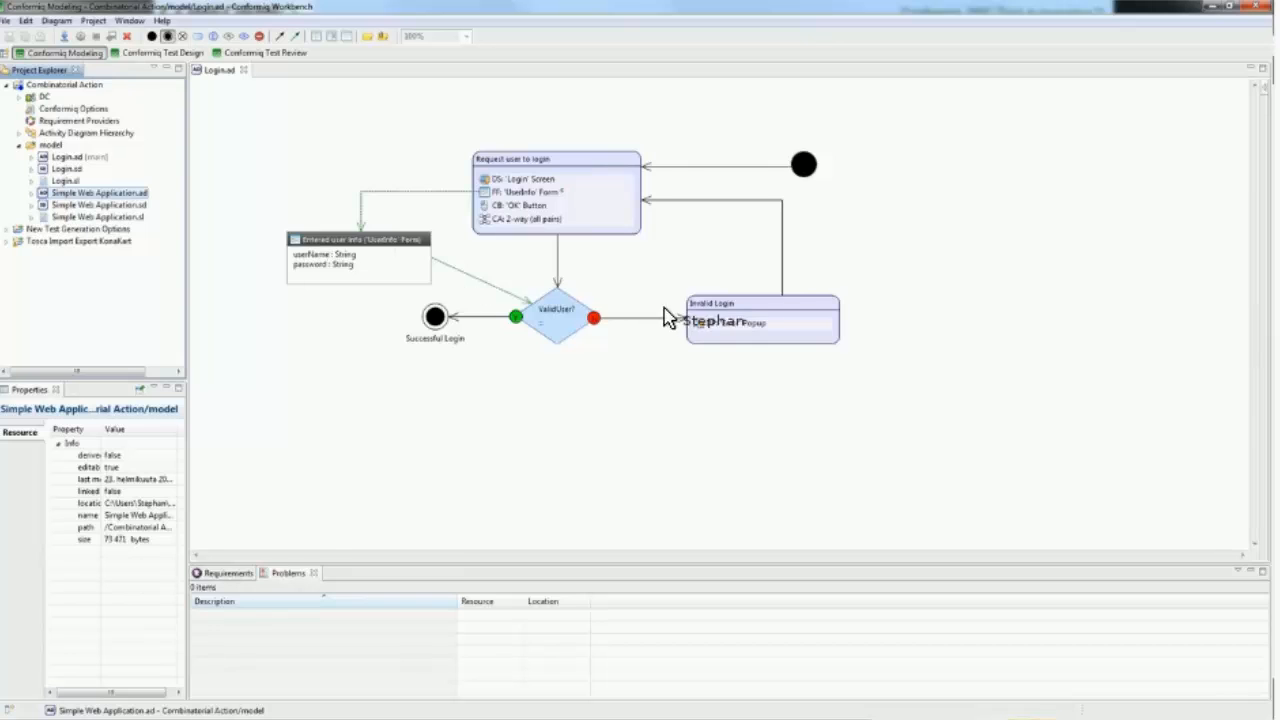
{"action": "left_click", "coordinate": [745, 283]}
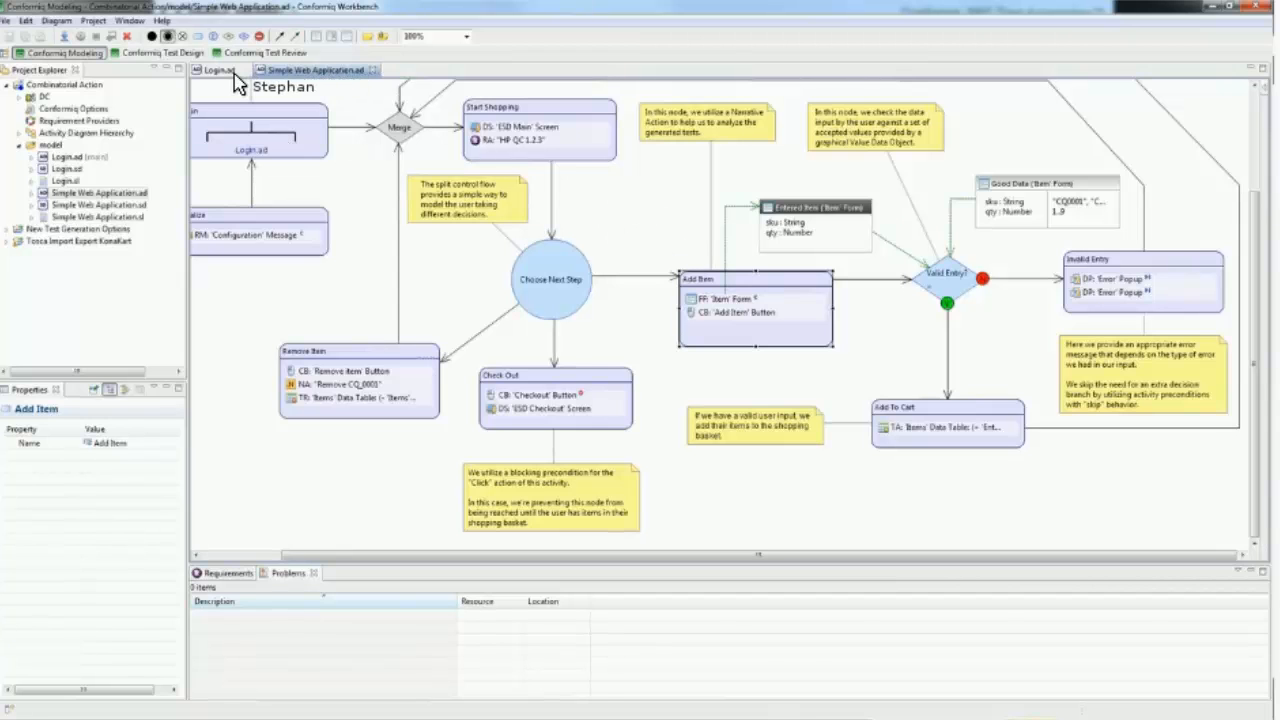
{"action": "left_click", "coordinate": [222, 72]}
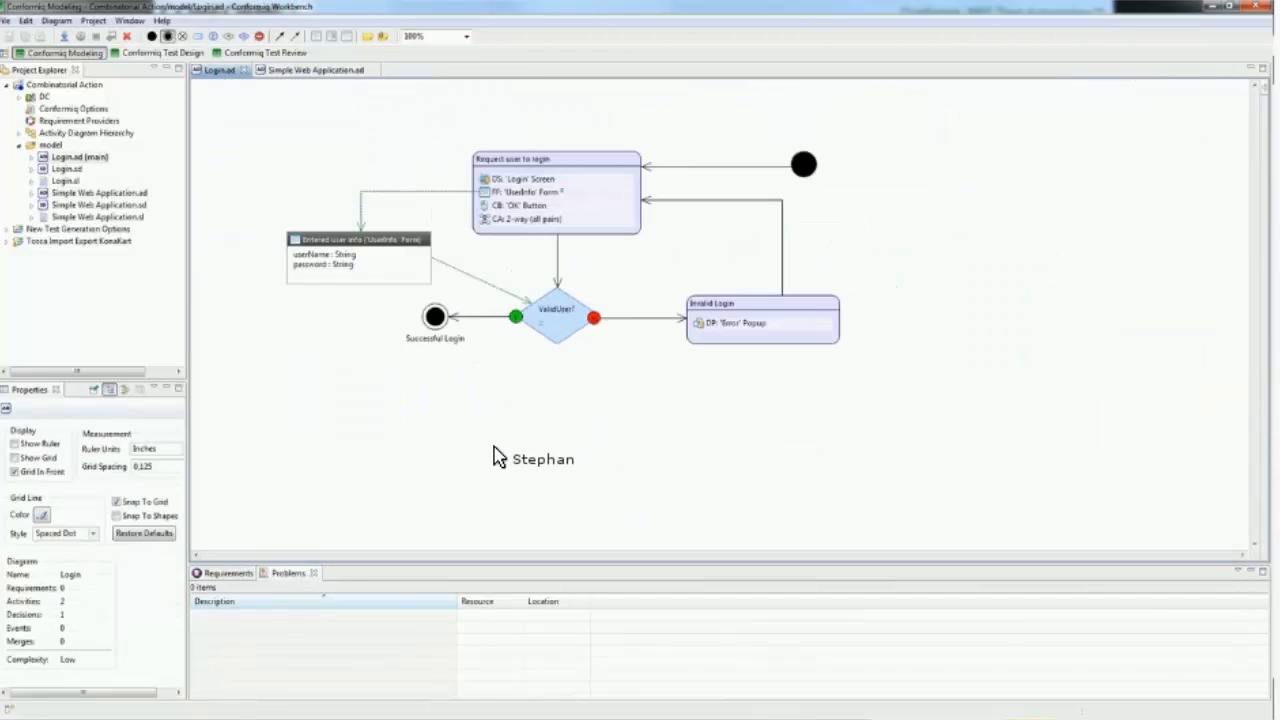
{"action": "key", "text": "ctrl+v"}
{"action": "left_click_drag", "start_coordinate": [577, 454], "coordinate": [370, 384]}
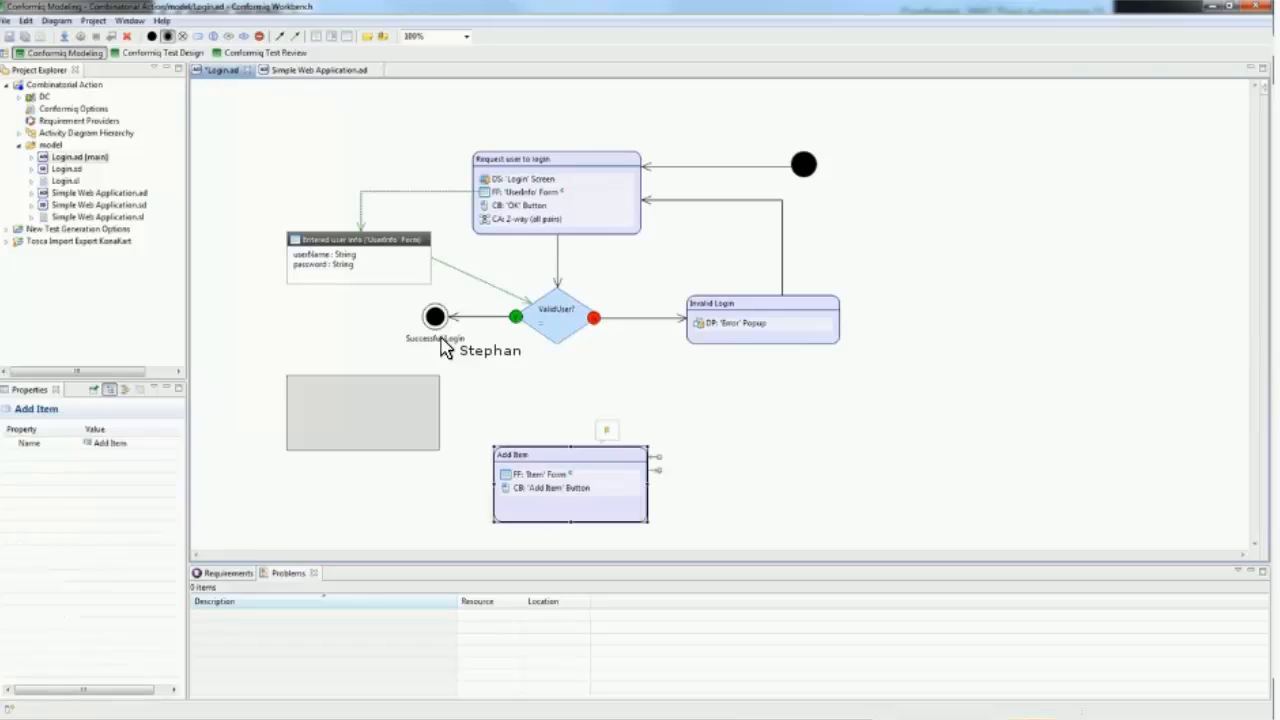
Step: Reconnect the Yes branch of the 'ValidUser?' decision to the 'Add Item' activity and delete the 'Successful Login' final node
{"action": "left_click", "coordinate": [453, 320]}
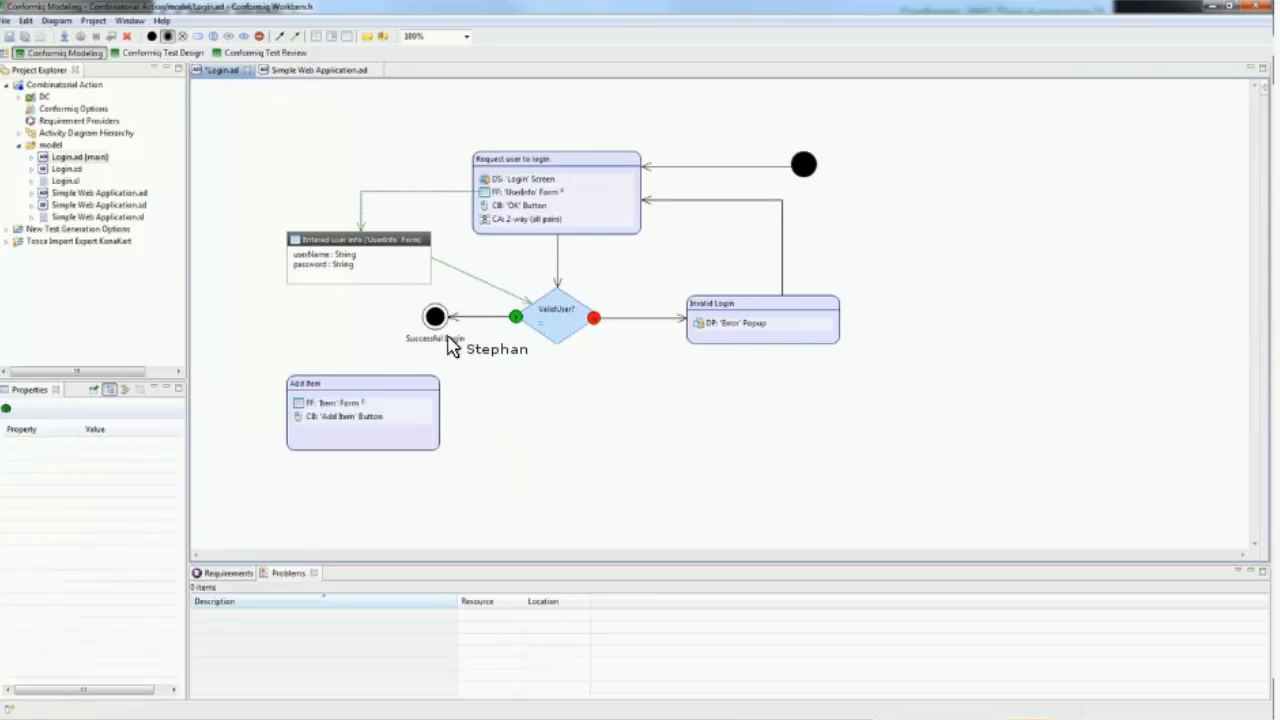
{"action": "left_click_drag", "start_coordinate": [435, 325], "coordinate": [409, 380]}
{"action": "key", "text": "Delete"}
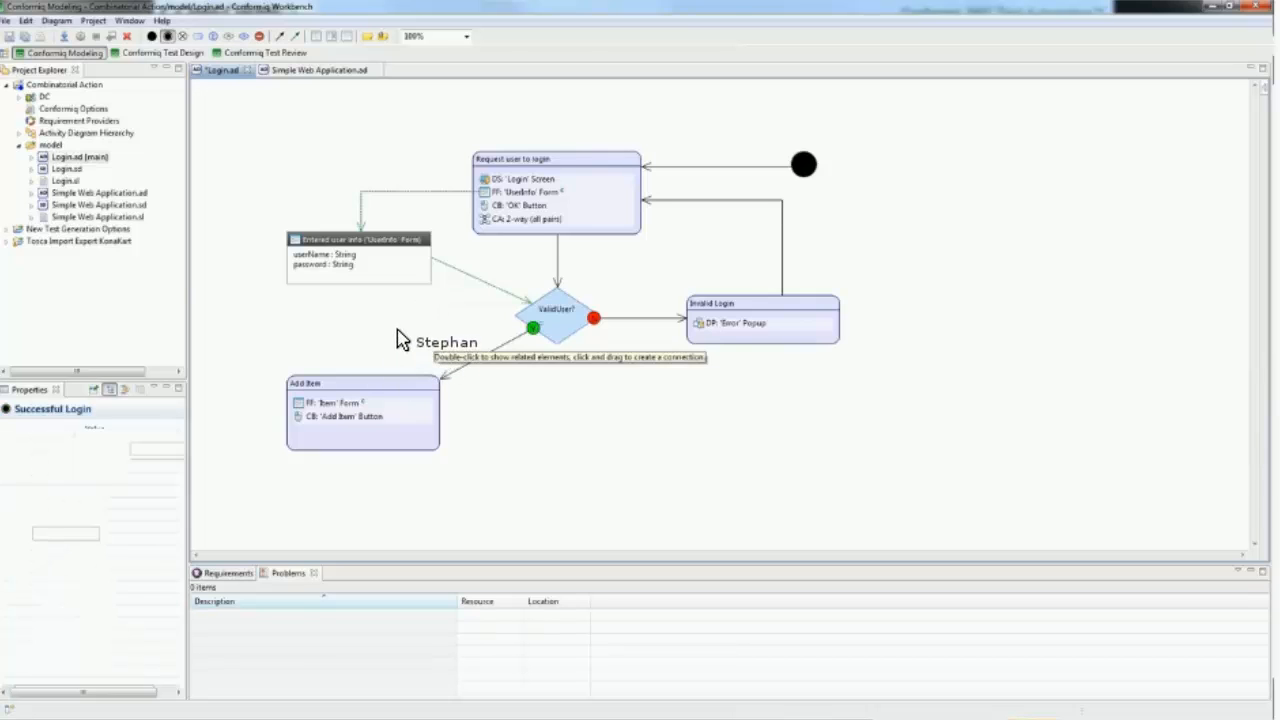
Step: Move the 'Add Item' activity up, level with the 'ValidUser?' decision, and inspect the input values of its 'Item' form action
{"action": "left_click_drag", "start_coordinate": [390, 429], "coordinate": [390, 372]}
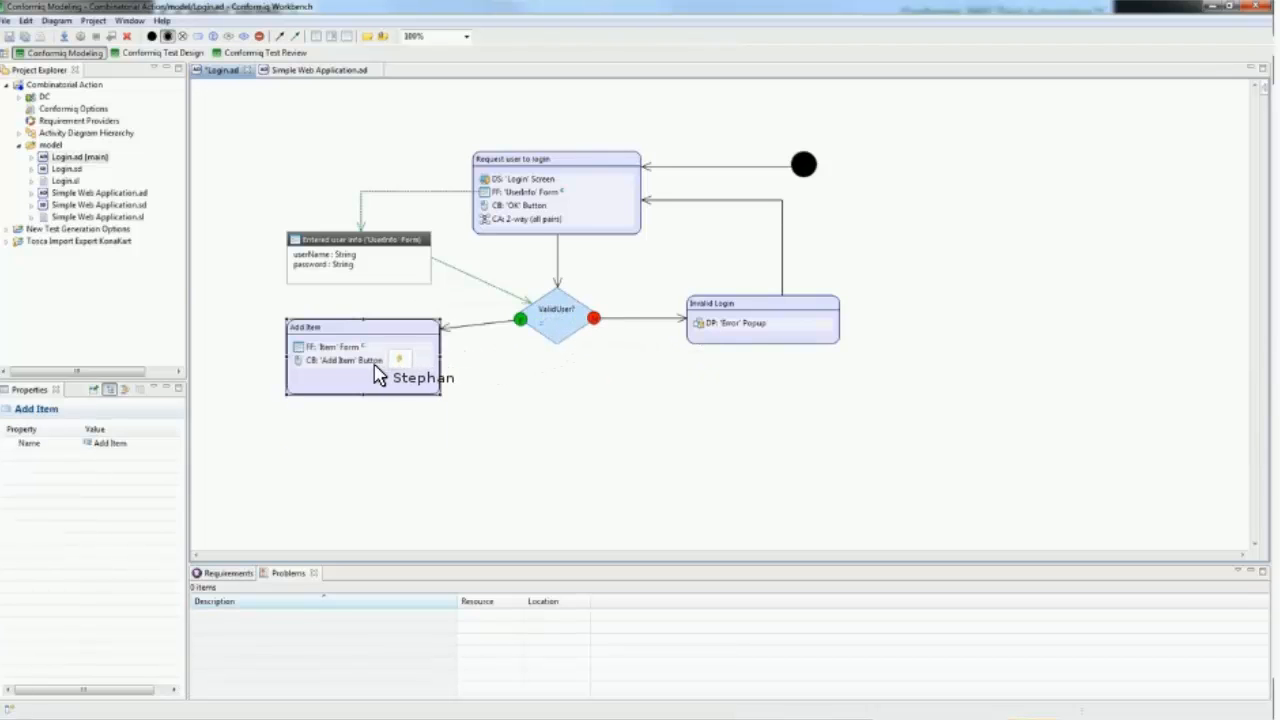
{"action": "left_click", "coordinate": [578, 455]}
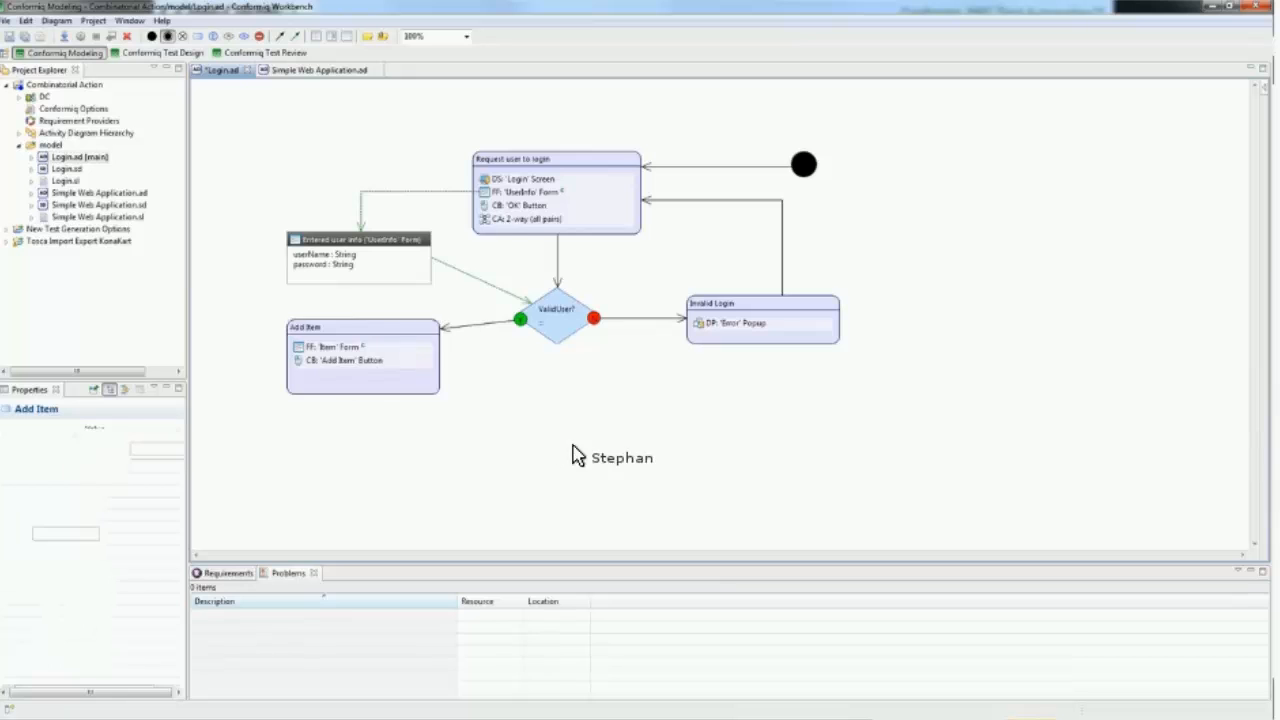
{"action": "left_click", "coordinate": [352, 359]}
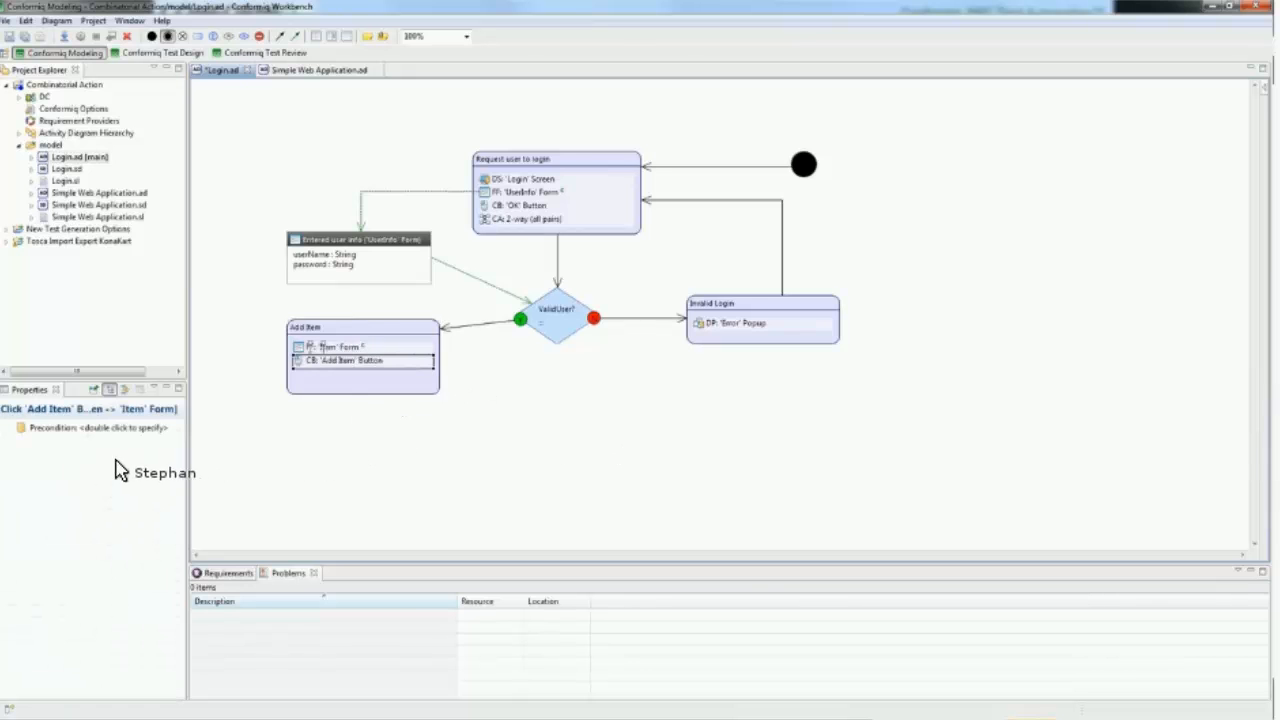
{"action": "key", "text": "Up"}
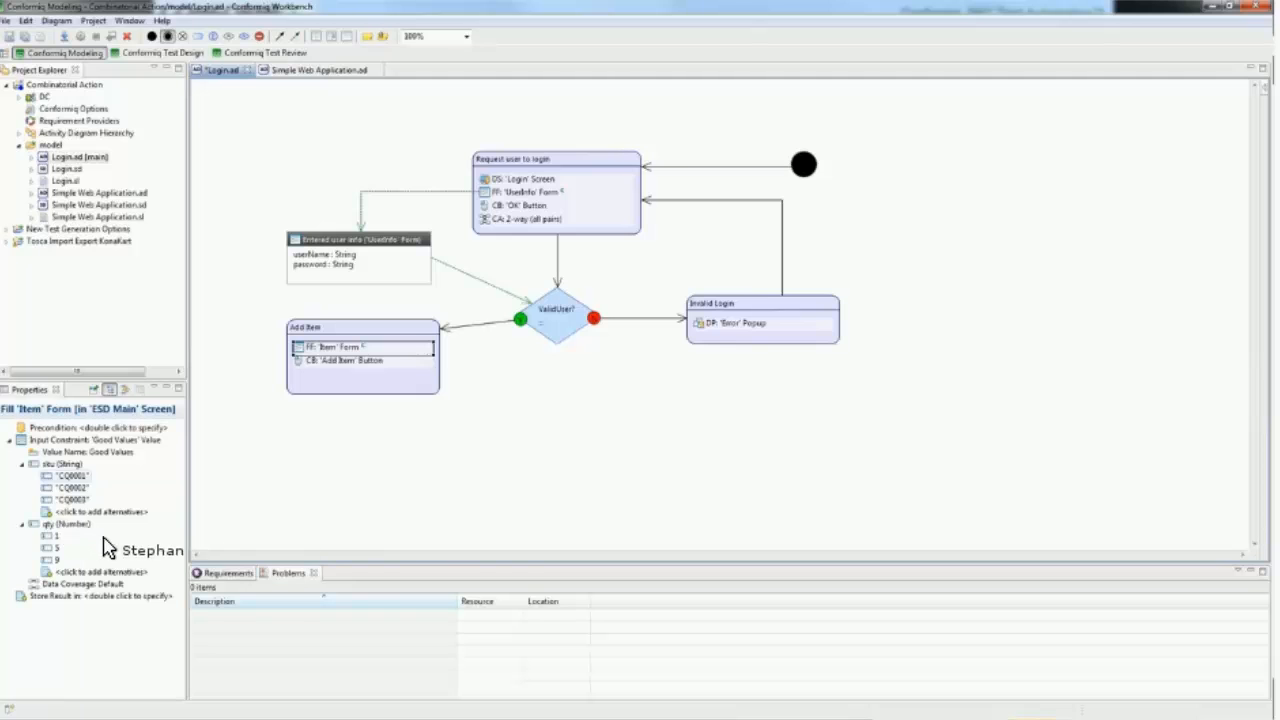
Step: Add a Combinatorial Action to the 'Add Item' activity
{"action": "left_click", "coordinate": [381, 350]}
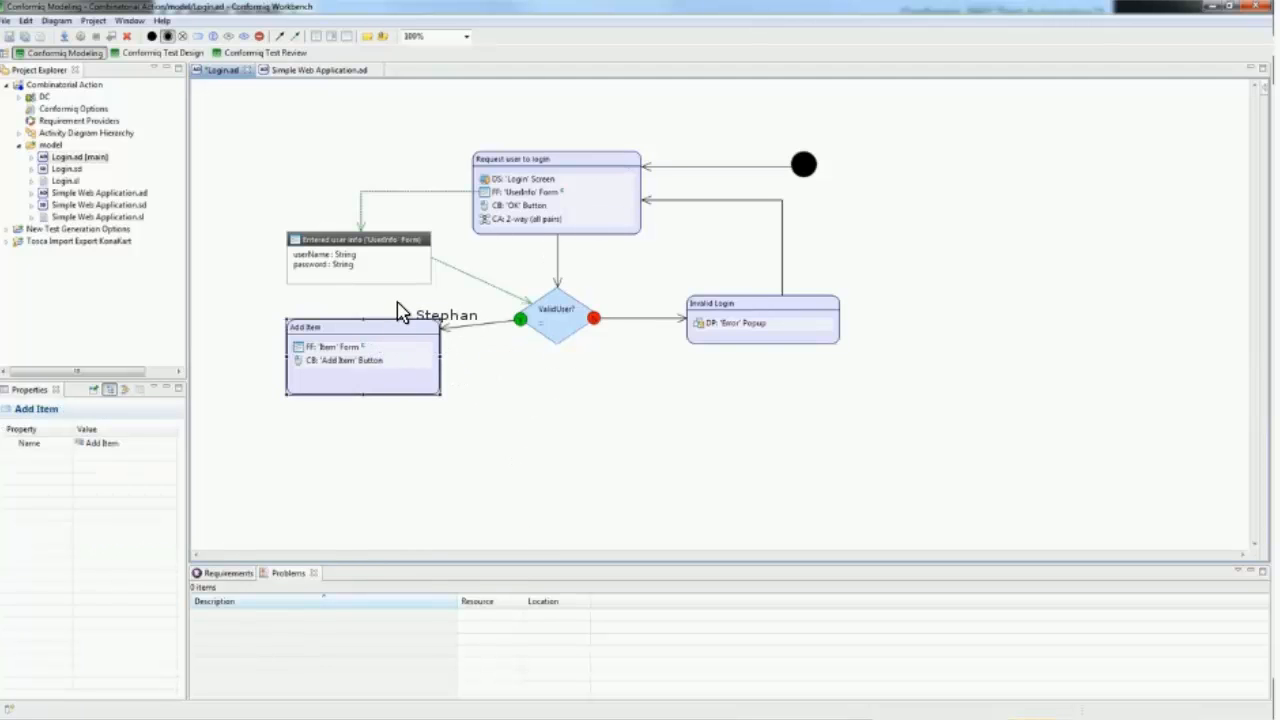
{"action": "left_click", "coordinate": [397, 303]}
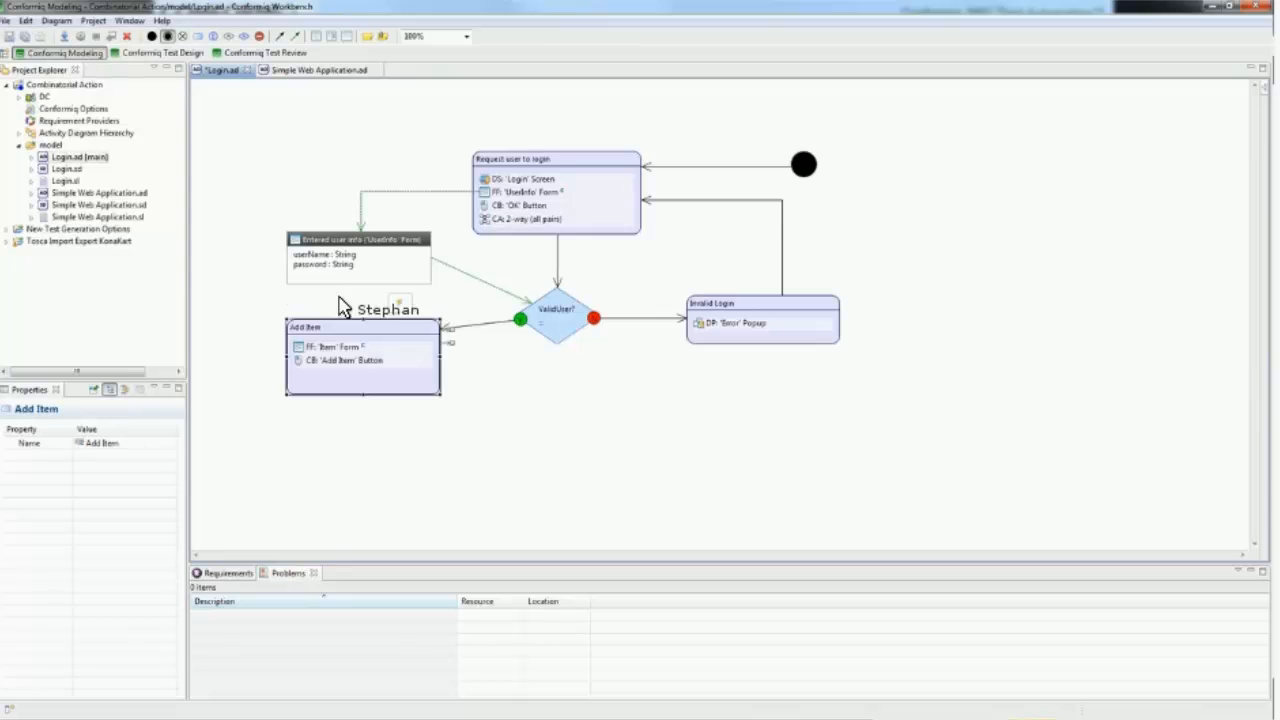
{"action": "left_click", "coordinate": [152, 263]}
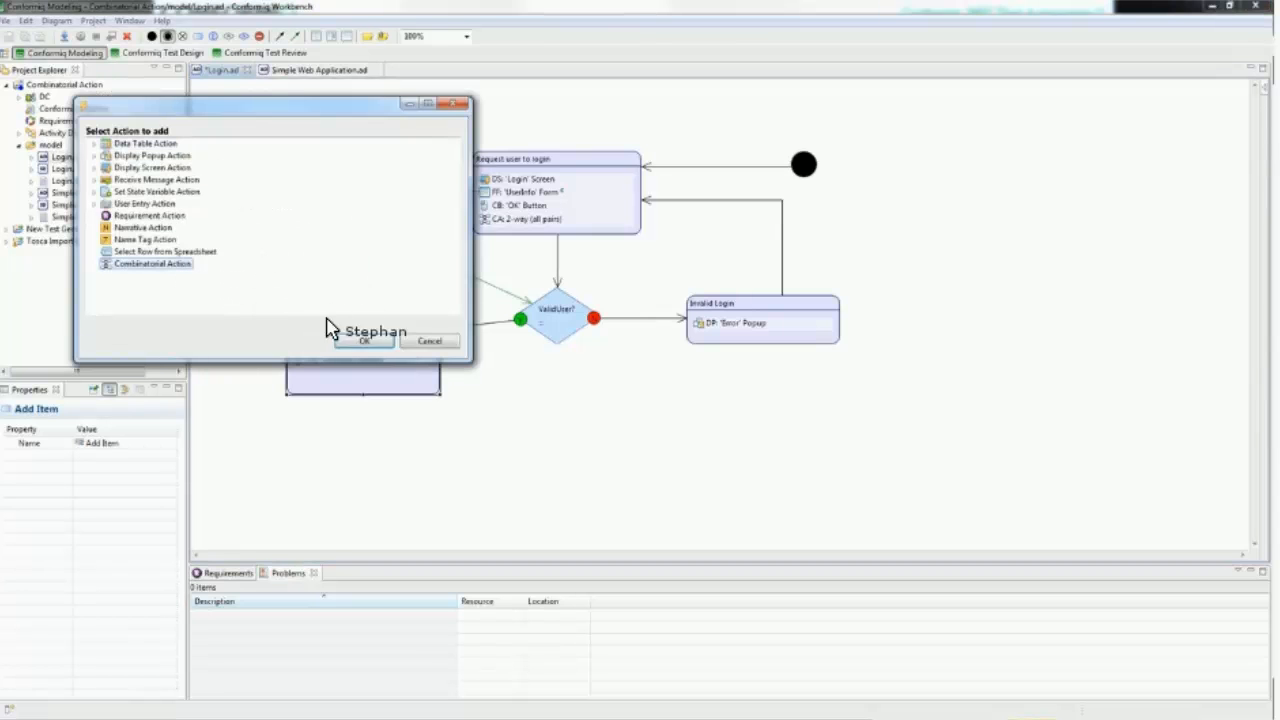
{"action": "left_click", "coordinate": [362, 341]}
Step: Specify the action result of the 'Item' form as an alternative for the new Combinatorial Action
{"action": "double_click", "coordinate": [148, 458]}
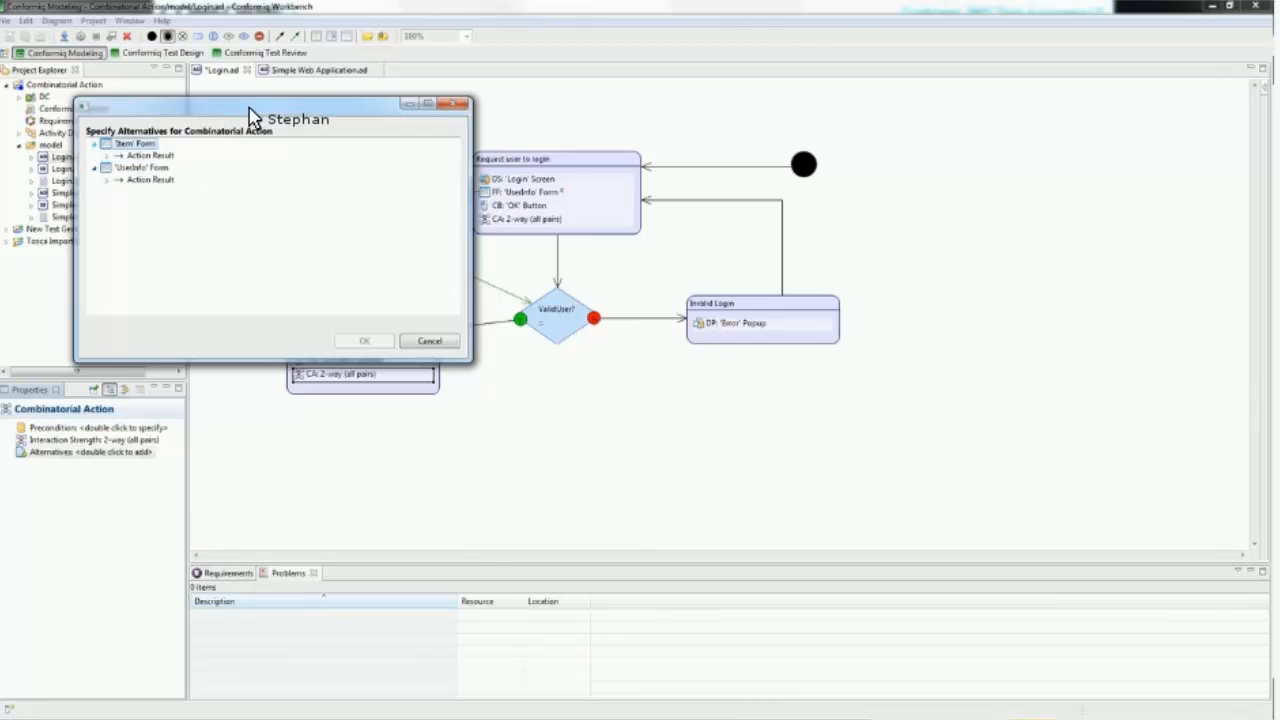
{"action": "left_click_drag", "start_coordinate": [371, 123], "coordinate": [869, 143]}
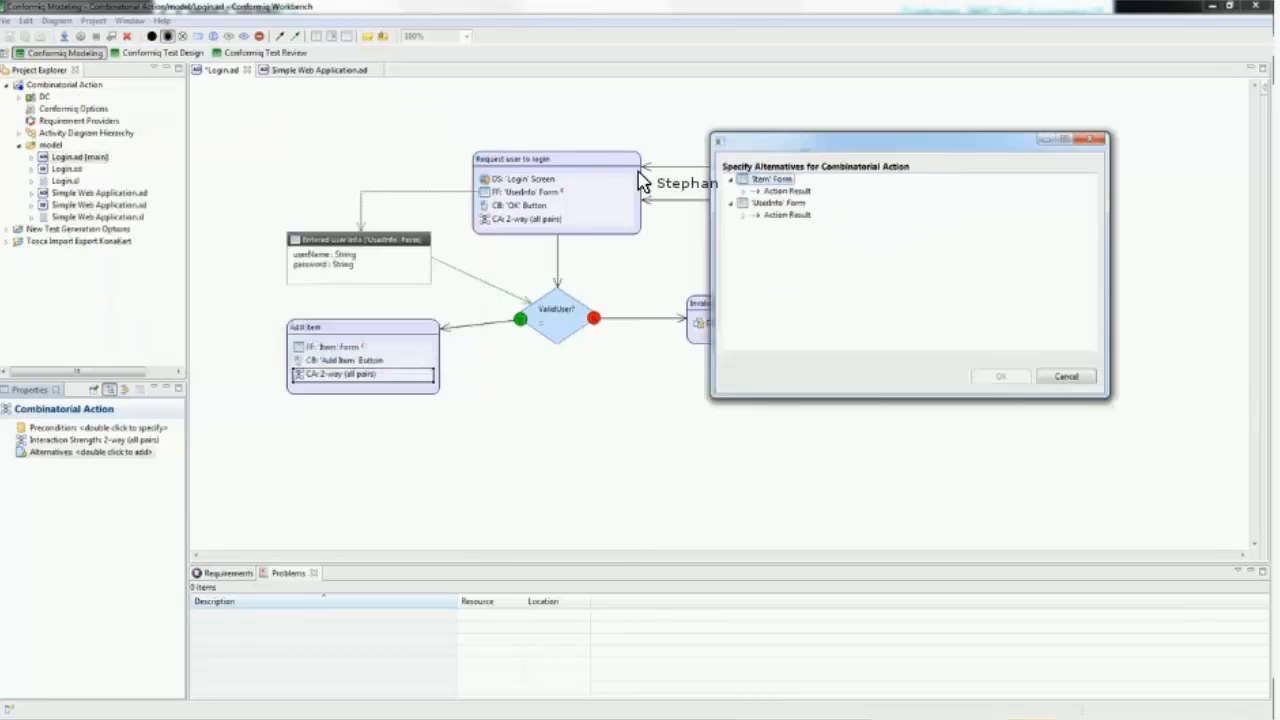
{"action": "left_click", "coordinate": [744, 191]}
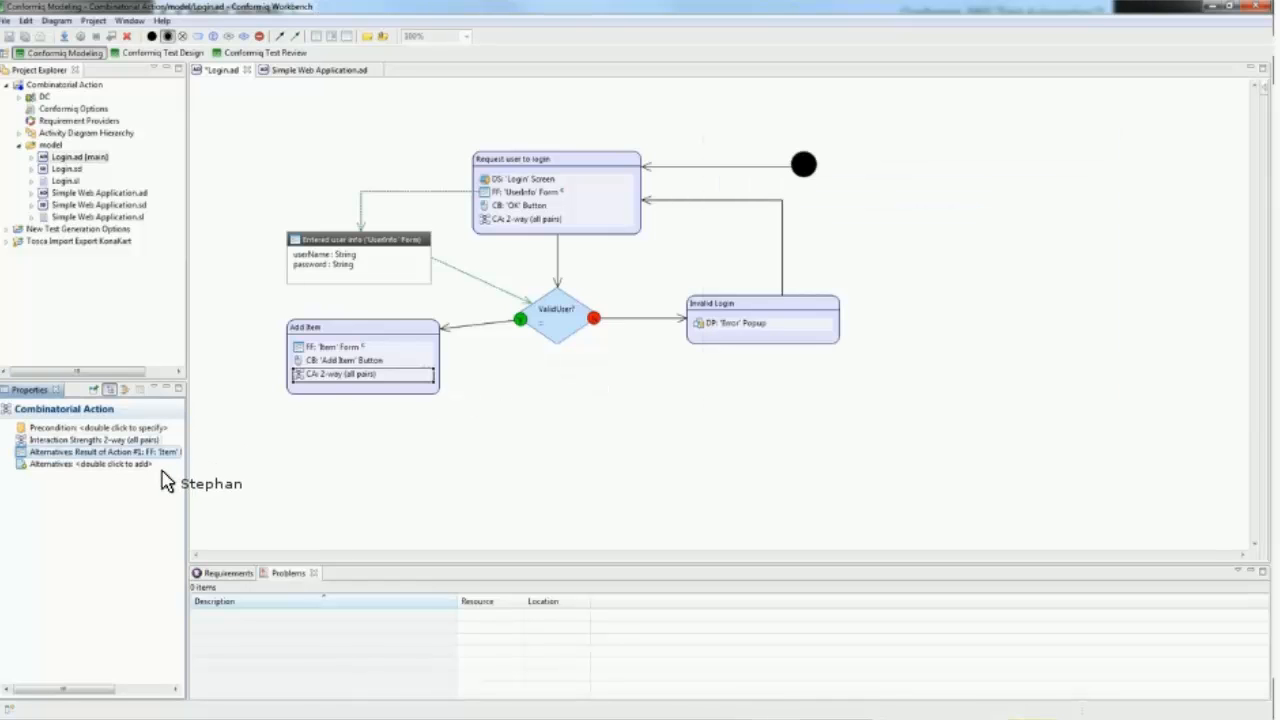
Step: Add the action result of the 'UserInfo' form as a second alternative for the 'Add Item' Combinatorial Action
{"action": "right_click", "coordinate": [119, 464]}
{"action": "left_click", "coordinate": [192, 473]}
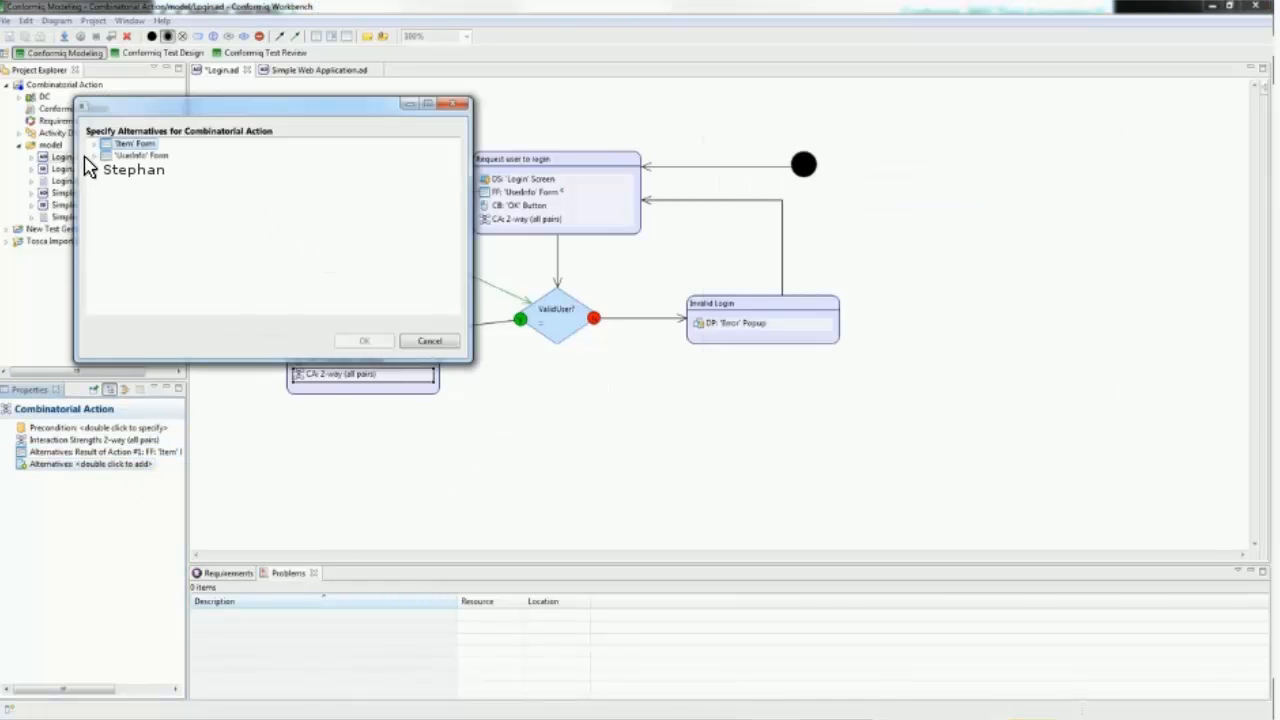
{"action": "left_click", "coordinate": [93, 156]}
{"action": "double_click", "coordinate": [124, 168]}
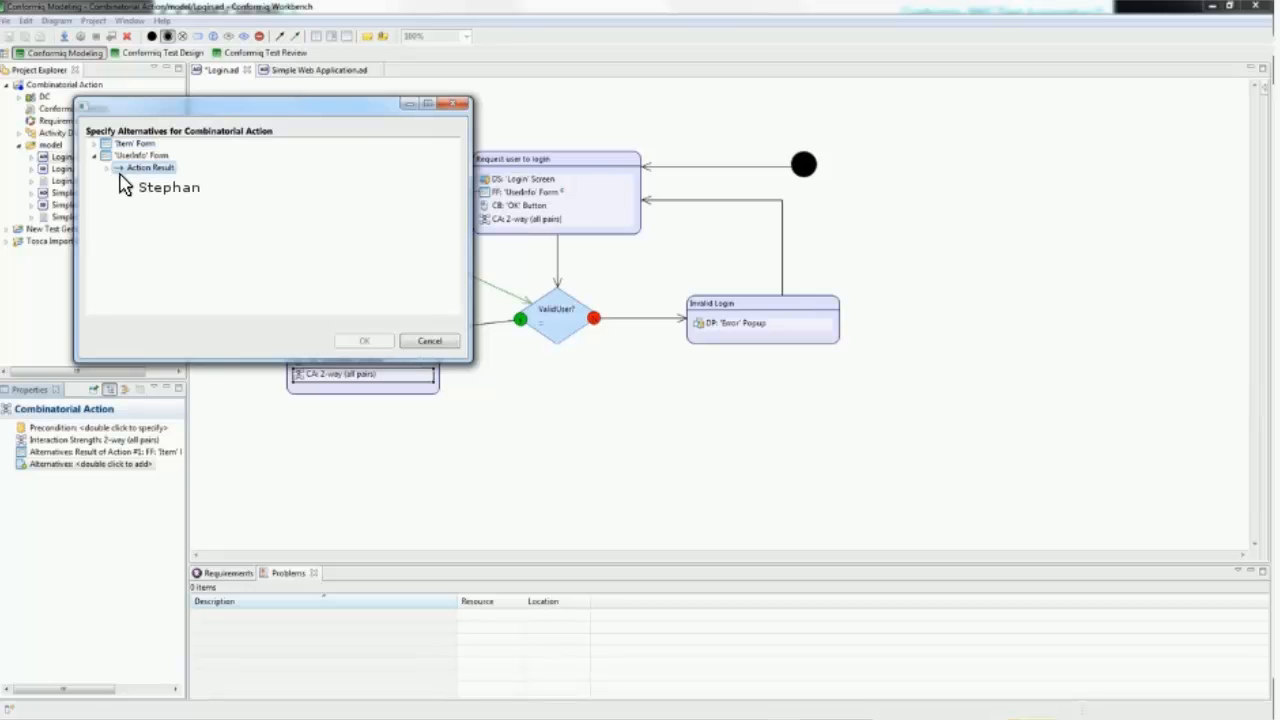
{"action": "left_click", "coordinate": [366, 341]}
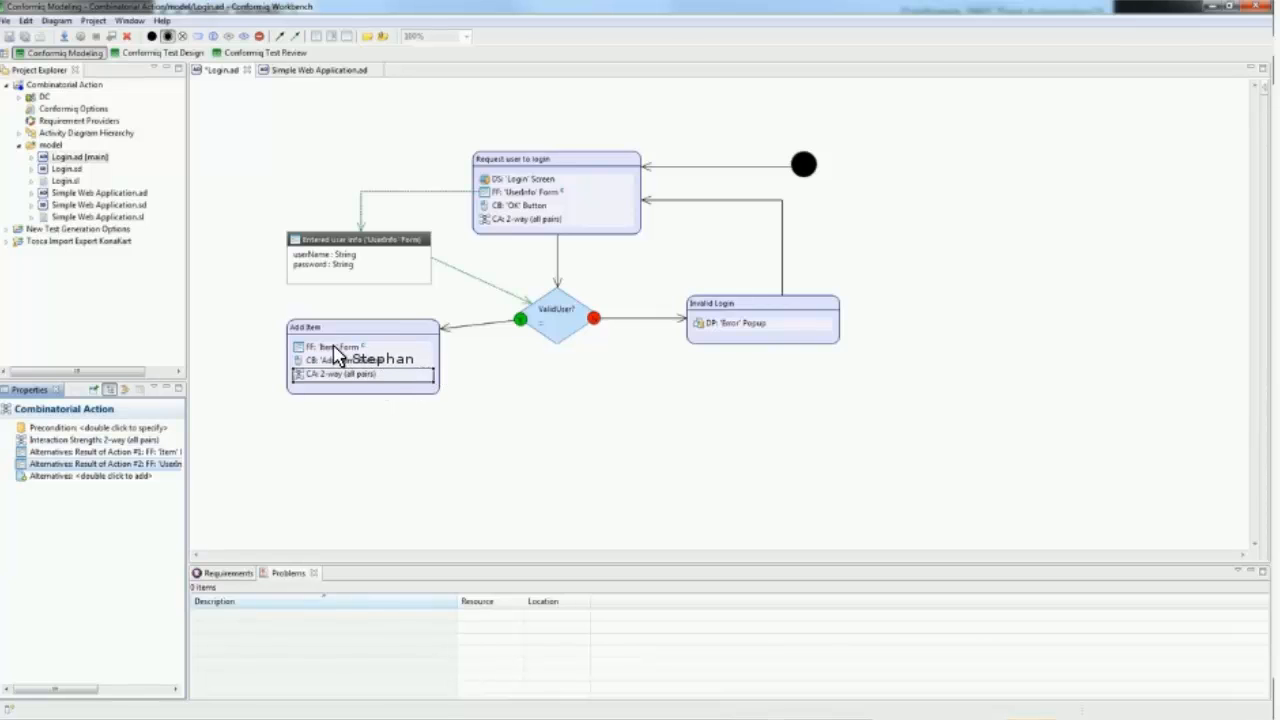
Step: Review the input values of the 'UserInfo' and 'Item' form actions and the Combinatorial Action in 'Request user to login'
{"action": "left_click", "coordinate": [524, 193]}
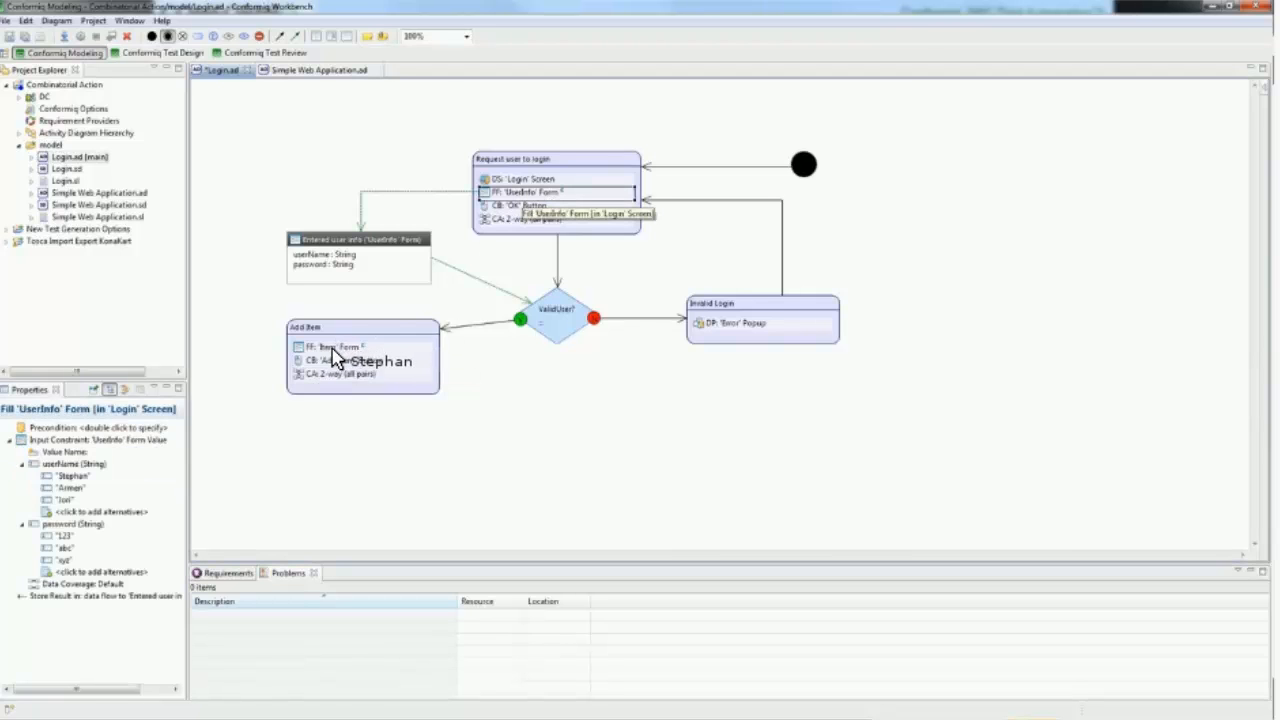
{"action": "left_click", "coordinate": [334, 349]}
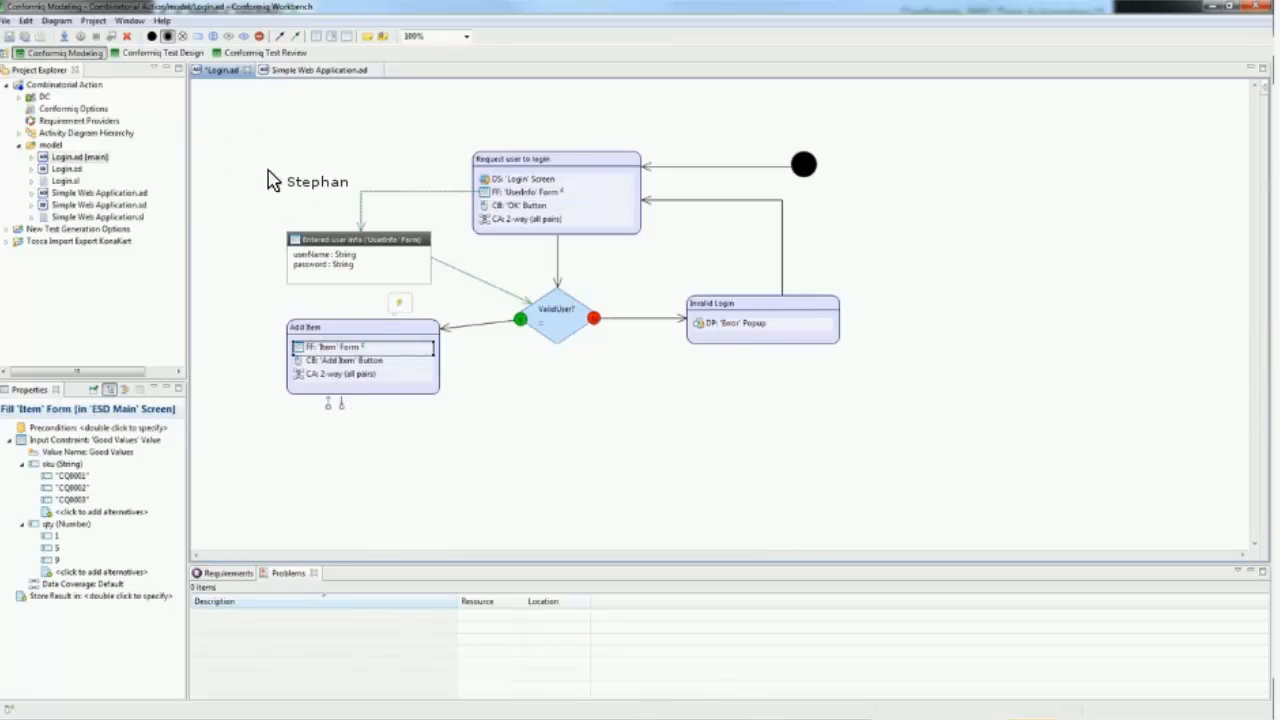
{"action": "left_click", "coordinate": [525, 219]}
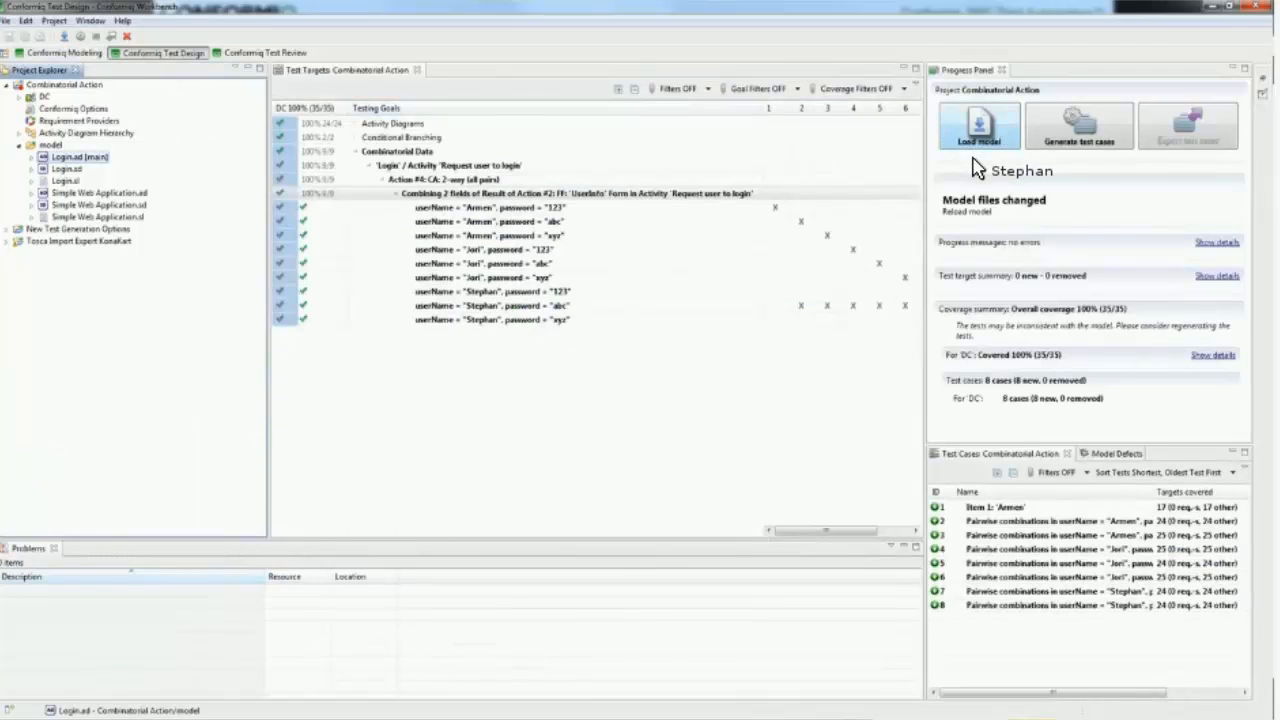
Step: In the test design perspective, reload the model and regenerate the test cases after deleting all existing ones
{"action": "left_click", "coordinate": [978, 128]}
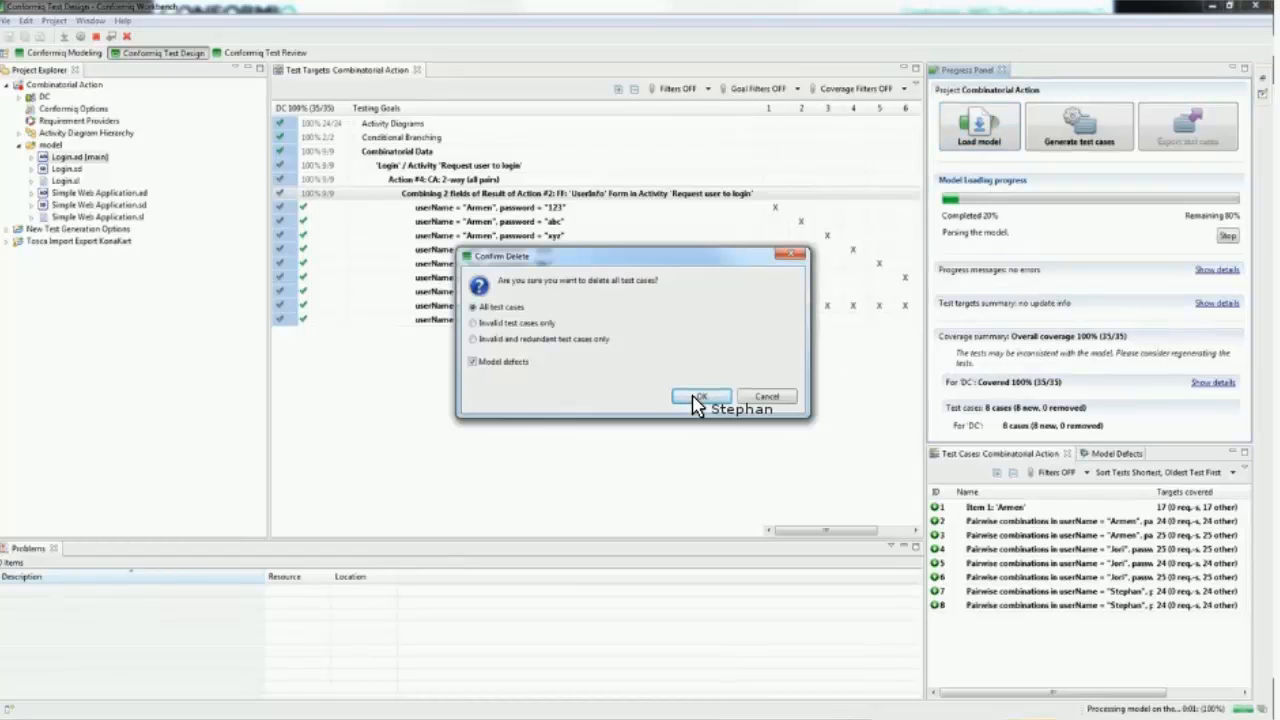
{"action": "left_click", "coordinate": [699, 397]}
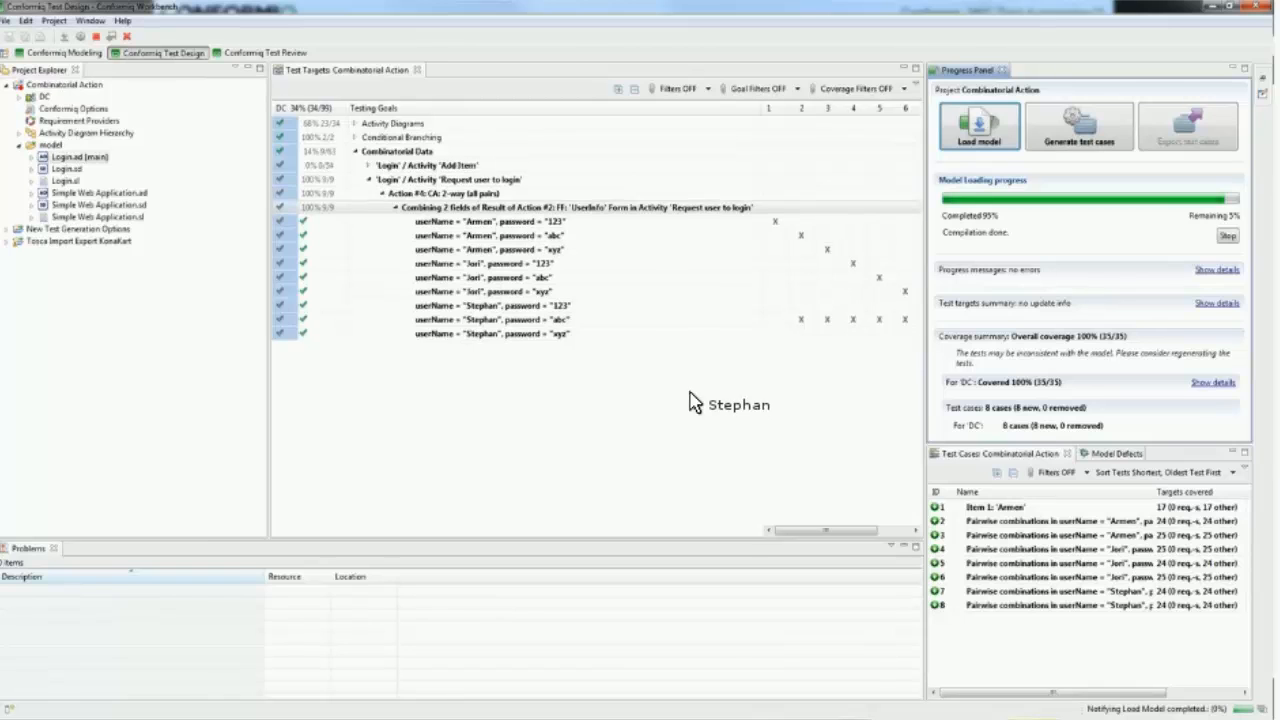
{"action": "left_click", "coordinate": [361, 166]}
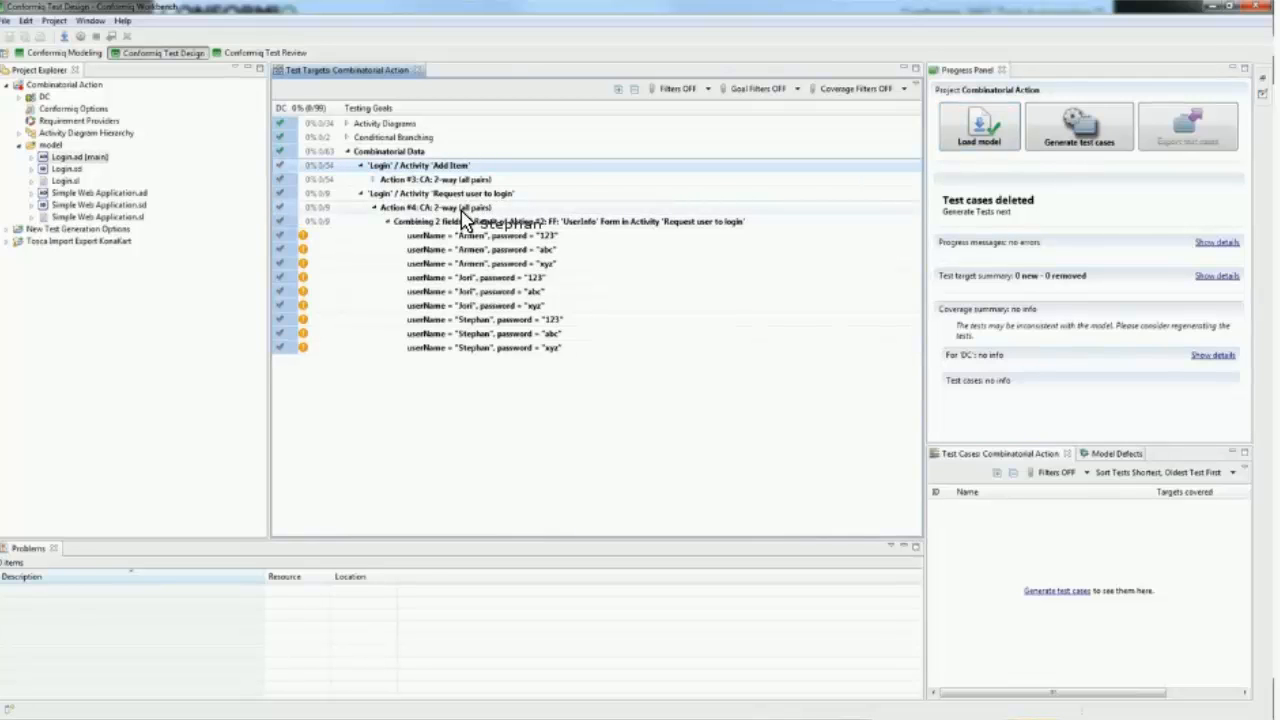
{"action": "left_click", "coordinate": [1060, 129]}
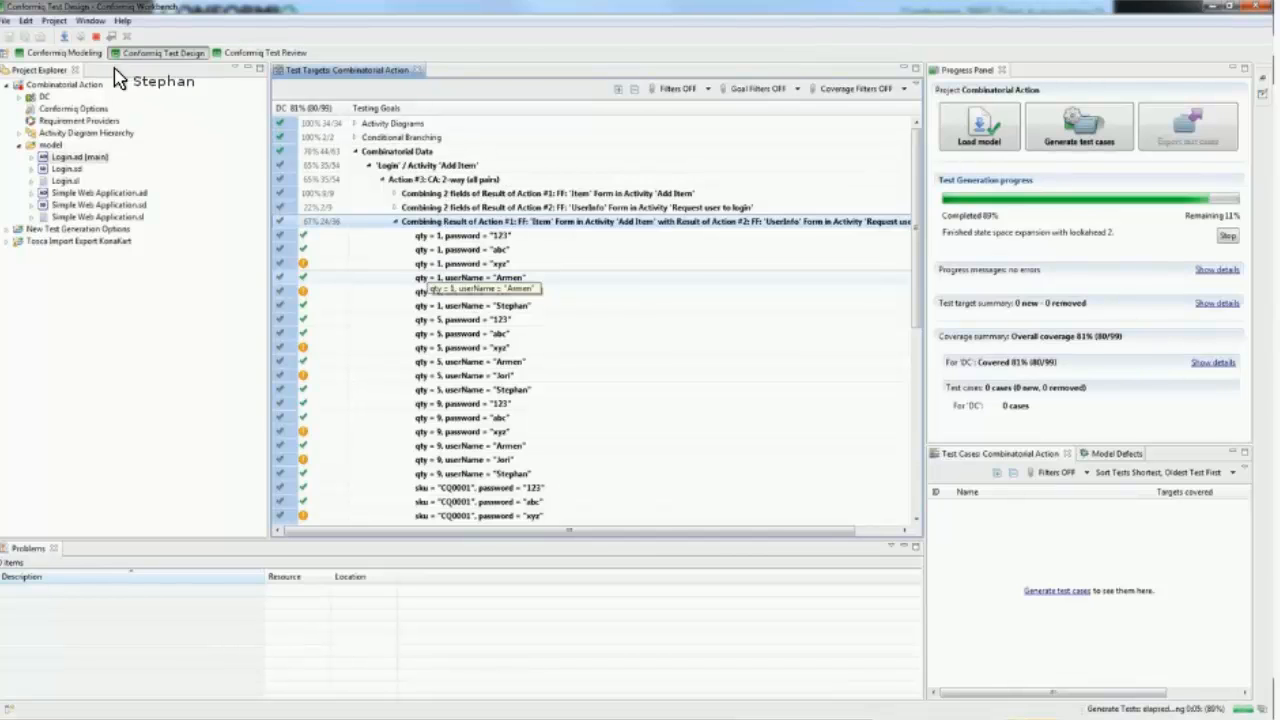
Step: Check the condition and 'Good users' value list of the 'ValidUser?' decision in the modeling perspective, then return to the test design perspective
{"action": "left_click", "coordinate": [55, 54]}
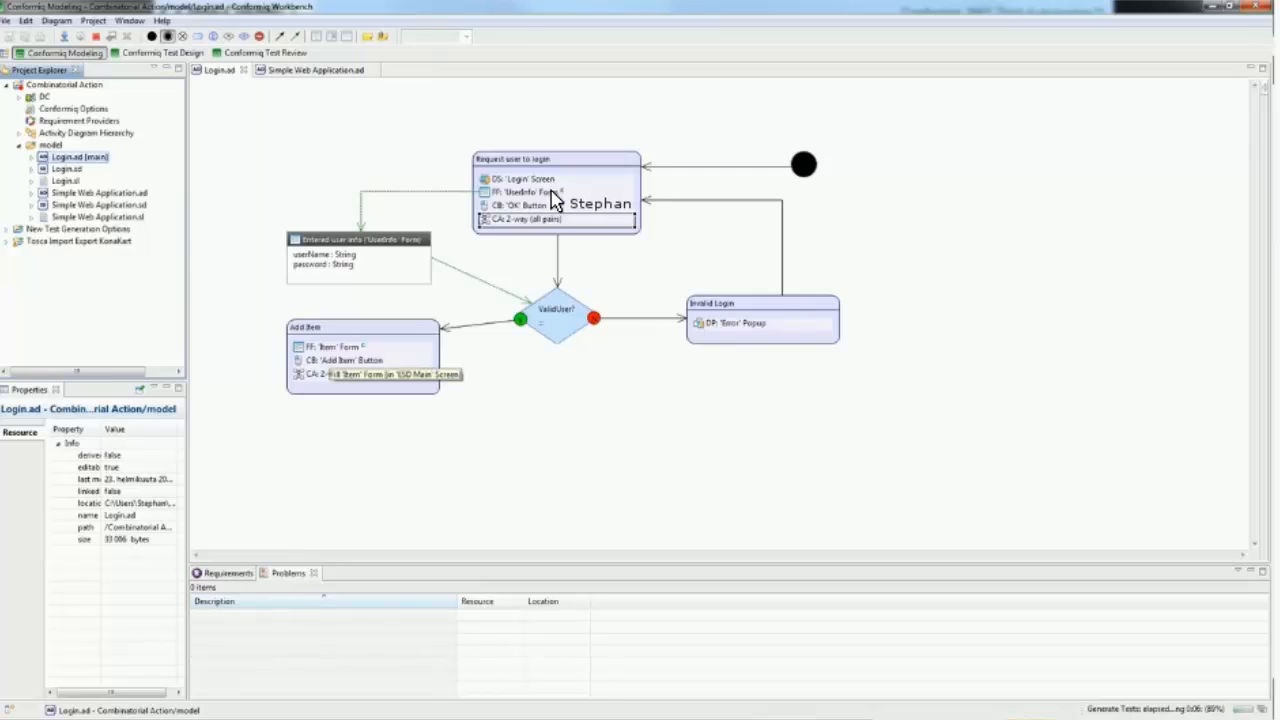
{"action": "left_click", "coordinate": [553, 311]}
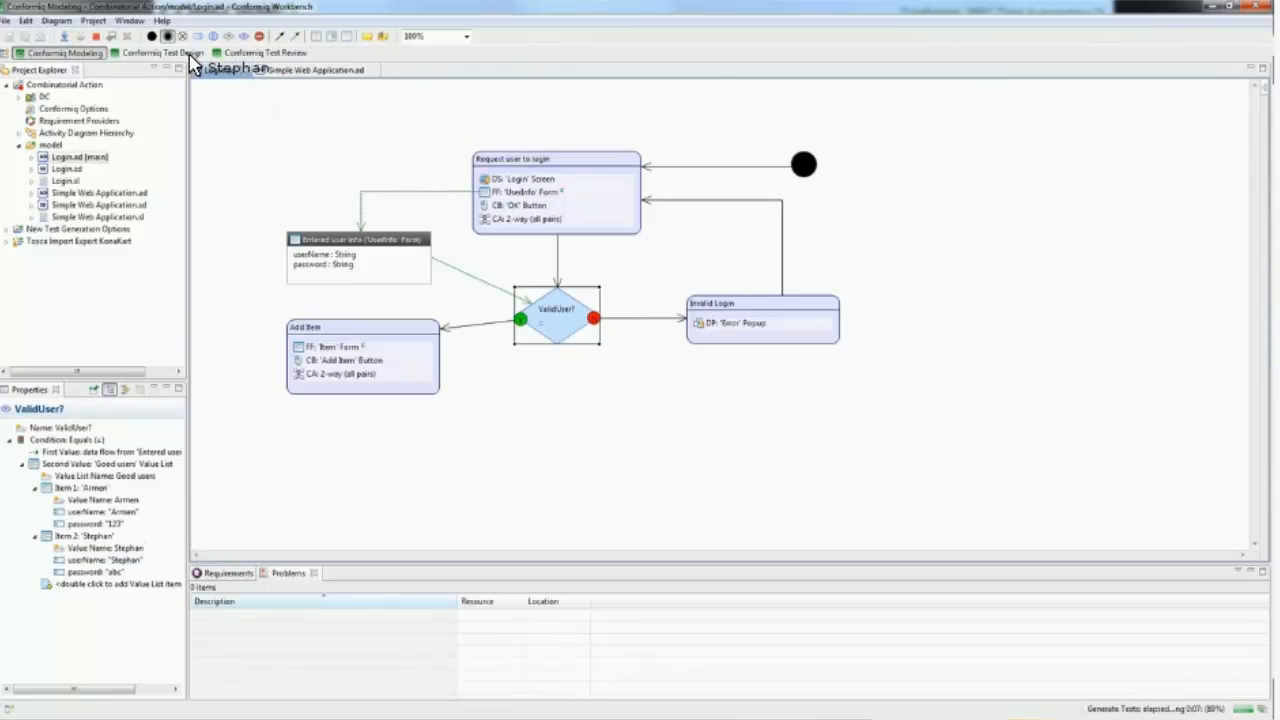
{"action": "left_click_drag", "start_coordinate": [190, 62], "coordinate": [502, 322]}
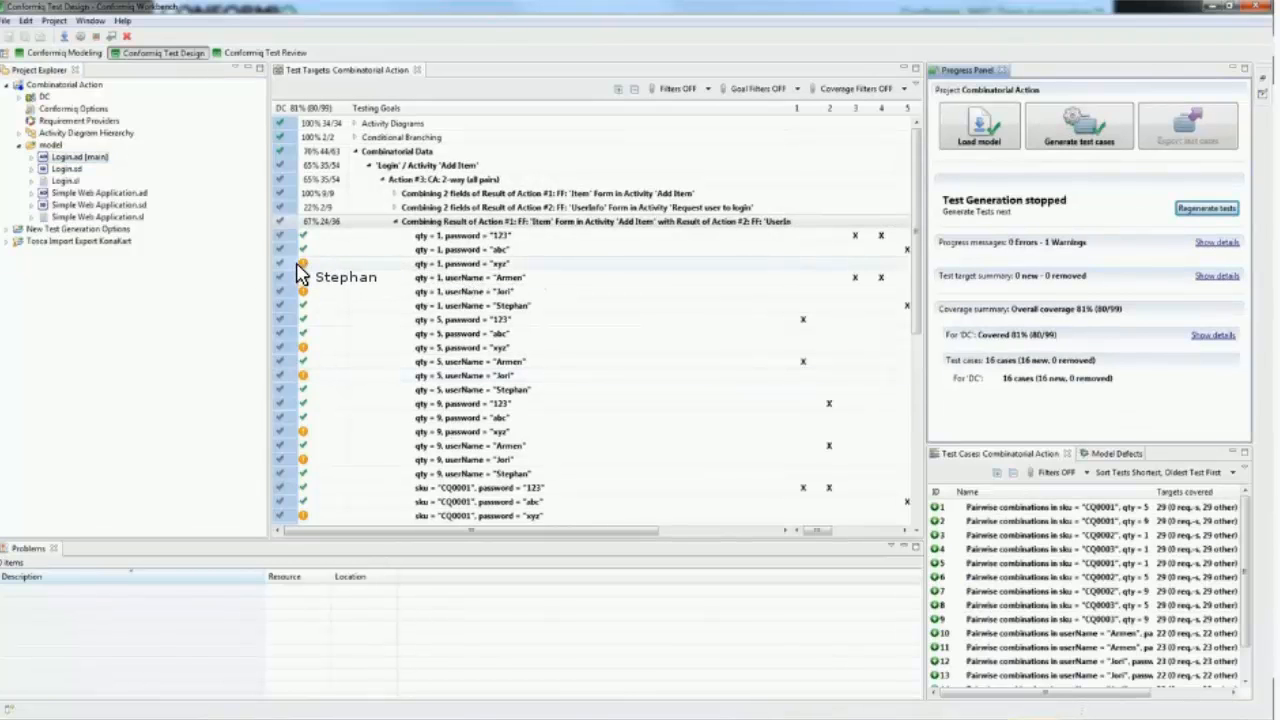
Step: Mark the two uncovered qty = 1 combinations in the 'Item' with 'UserInfo' testing goals as DONT_CARE
{"action": "left_click", "coordinate": [289, 264]}
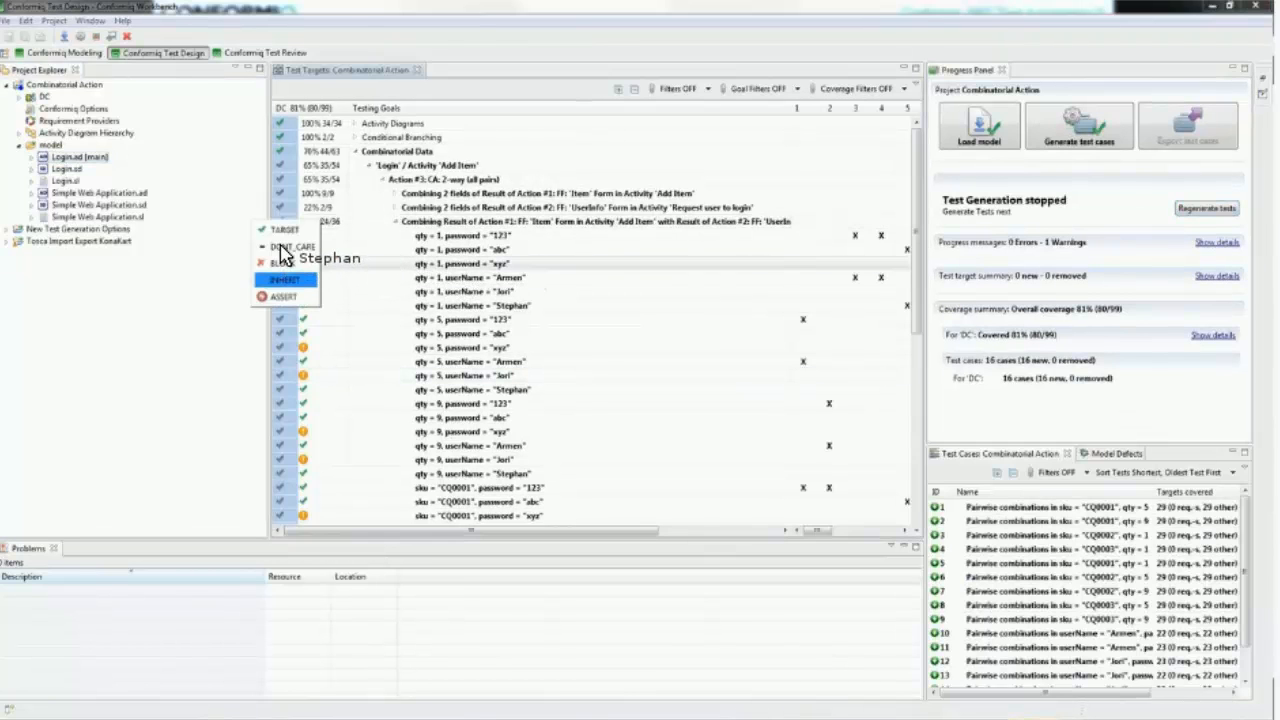
{"action": "left_click", "coordinate": [283, 247]}
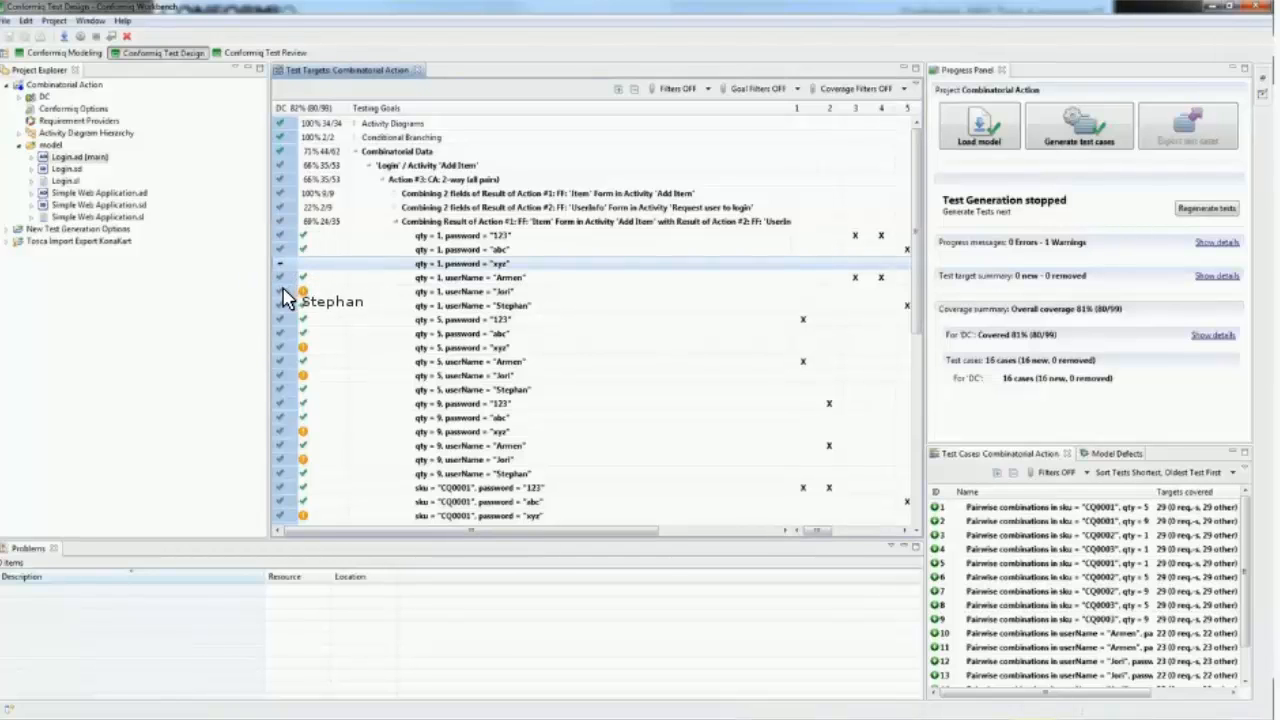
{"action": "left_click", "coordinate": [283, 291]}
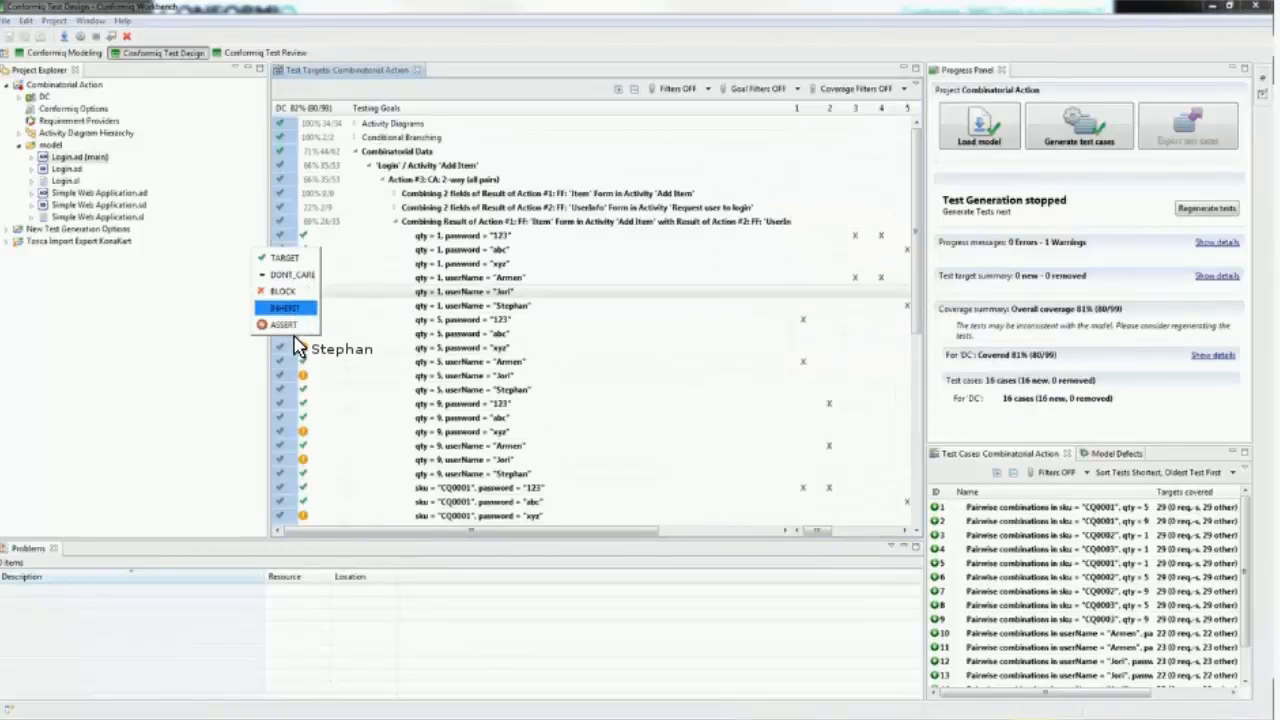
{"action": "left_click", "coordinate": [286, 275]}
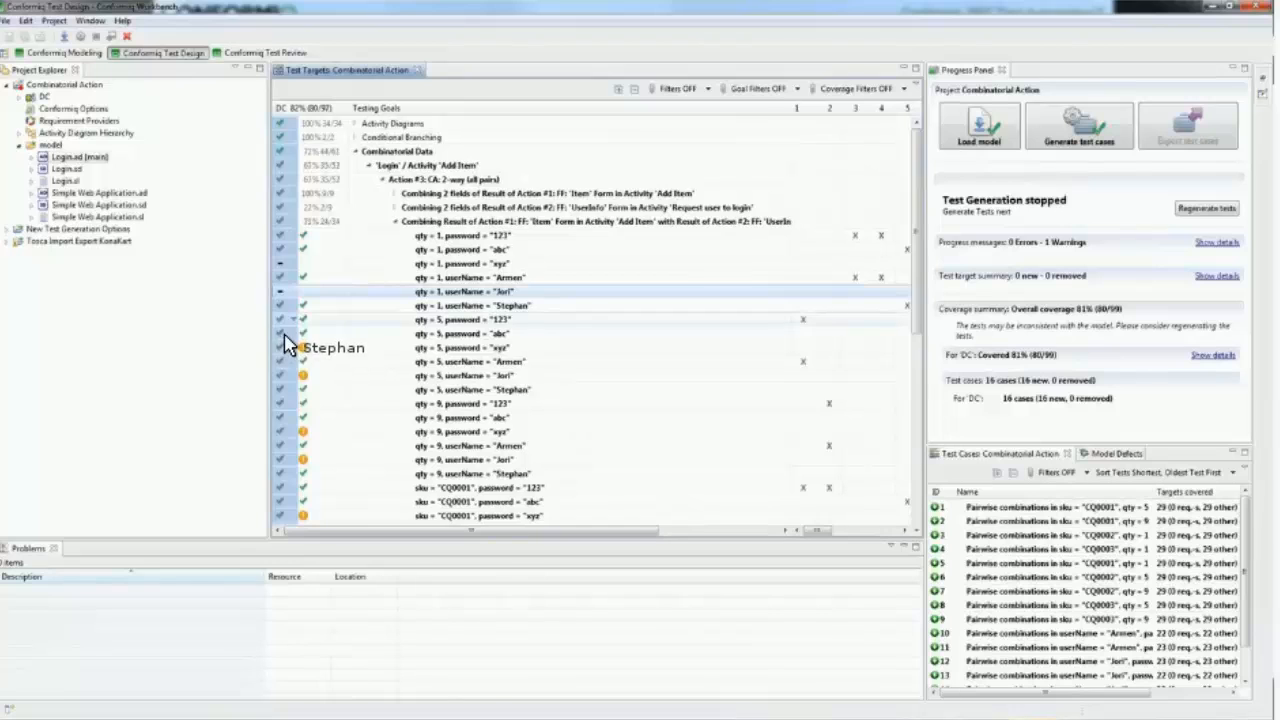
Step: Mark the two uncovered qty = 5 combinations with password and userName as DONT_CARE
{"action": "left_click", "coordinate": [285, 346]}
{"action": "left_click", "coordinate": [286, 332]}
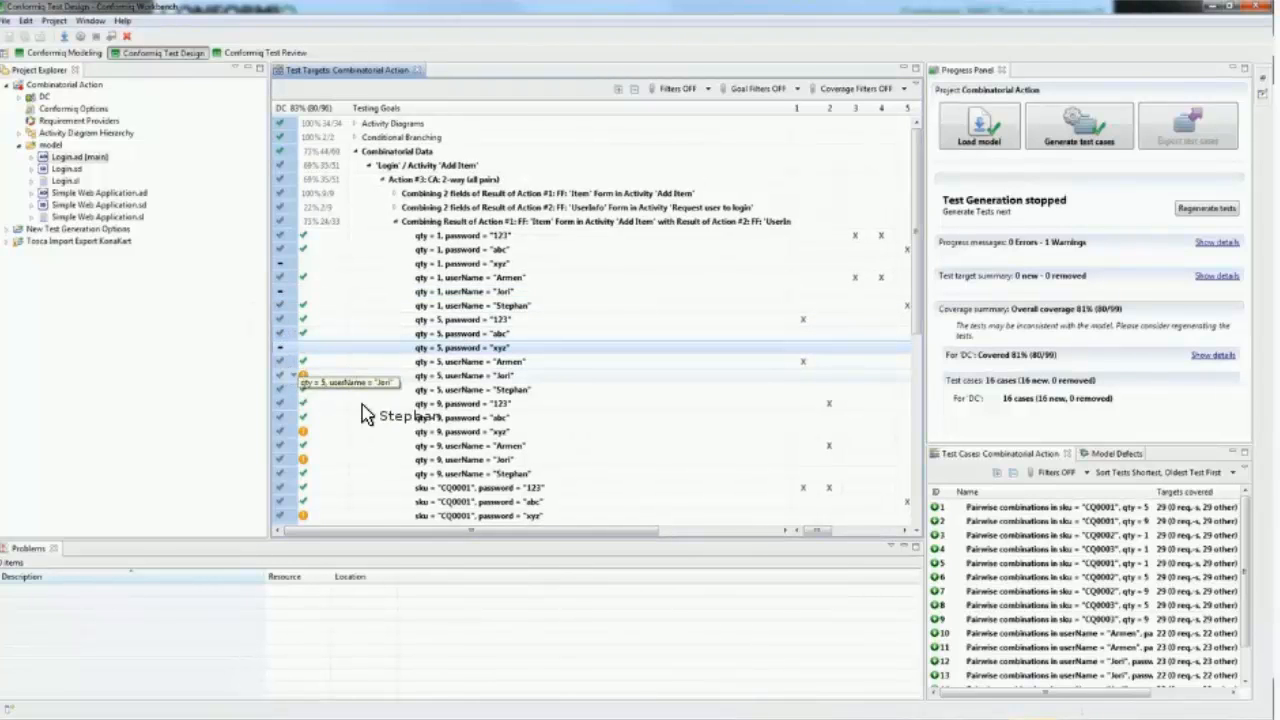
{"action": "left_click", "coordinate": [285, 376]}
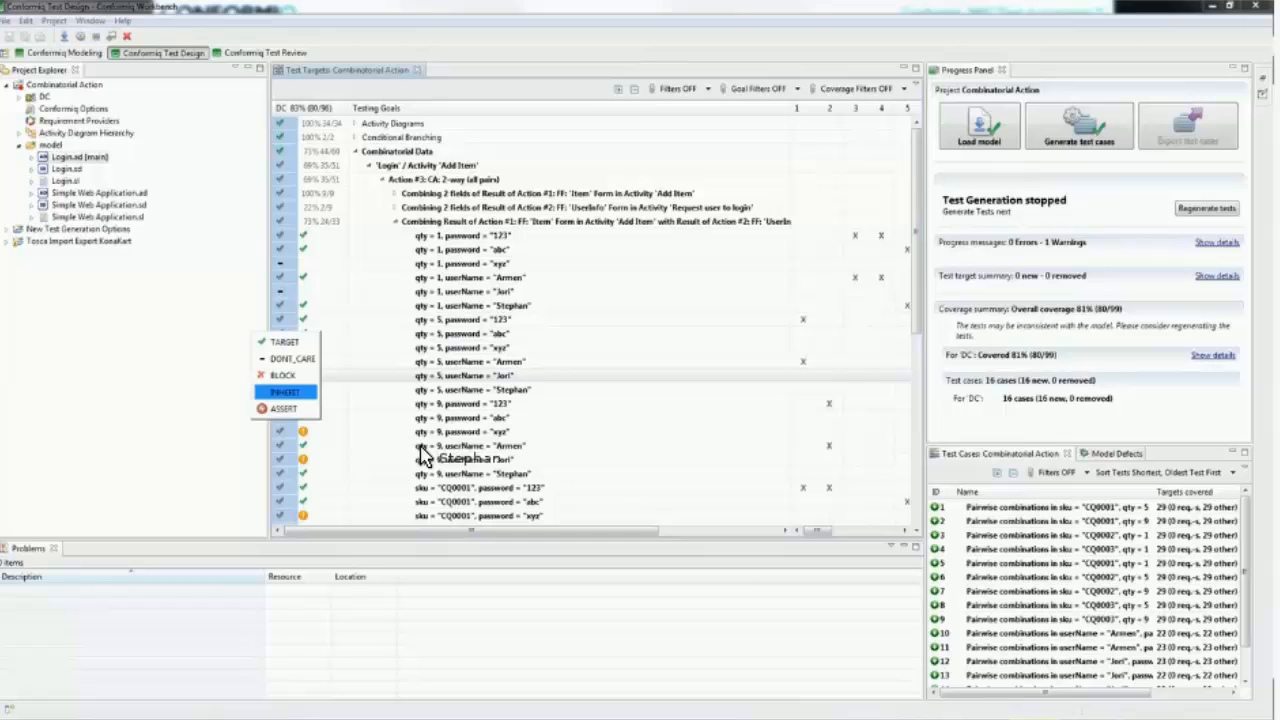
{"action": "left_click", "coordinate": [290, 359]}
Step: Mark the two uncovered qty = 9 combinations with password and userName as DONT_CARE
{"action": "left_click", "coordinate": [287, 431]}
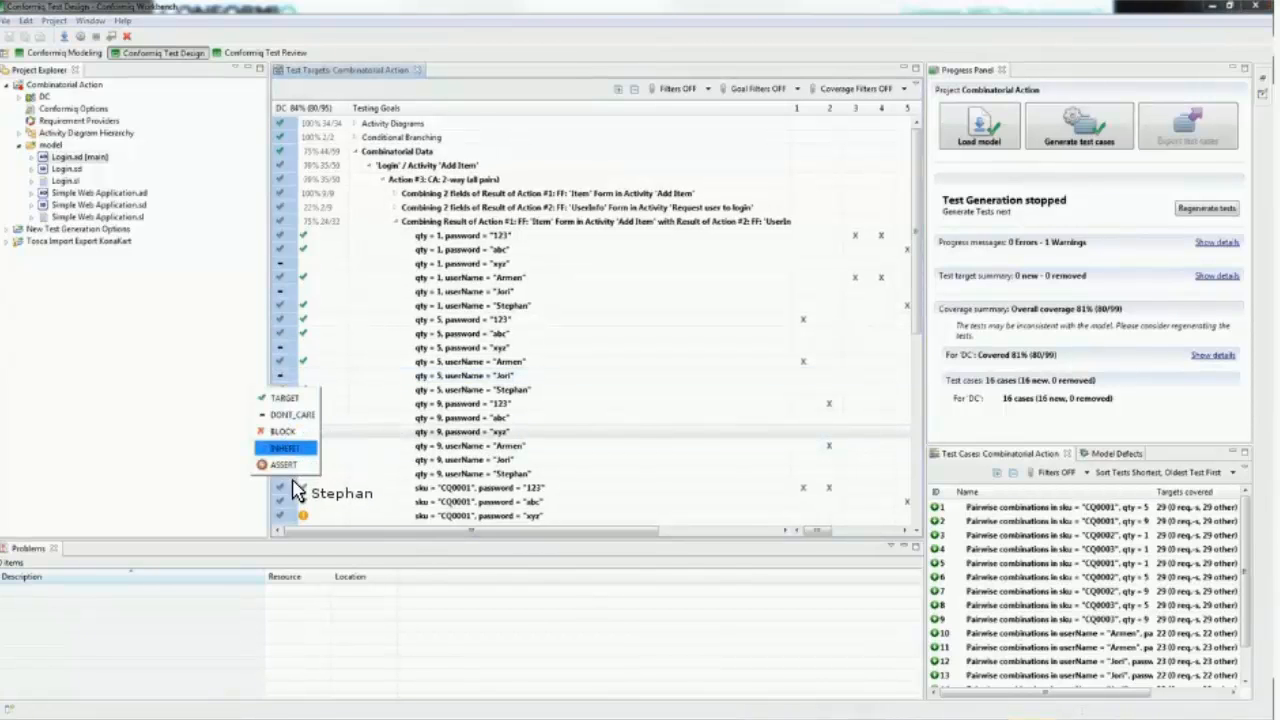
{"action": "left_click", "coordinate": [290, 414]}
{"action": "left_click", "coordinate": [287, 459]}
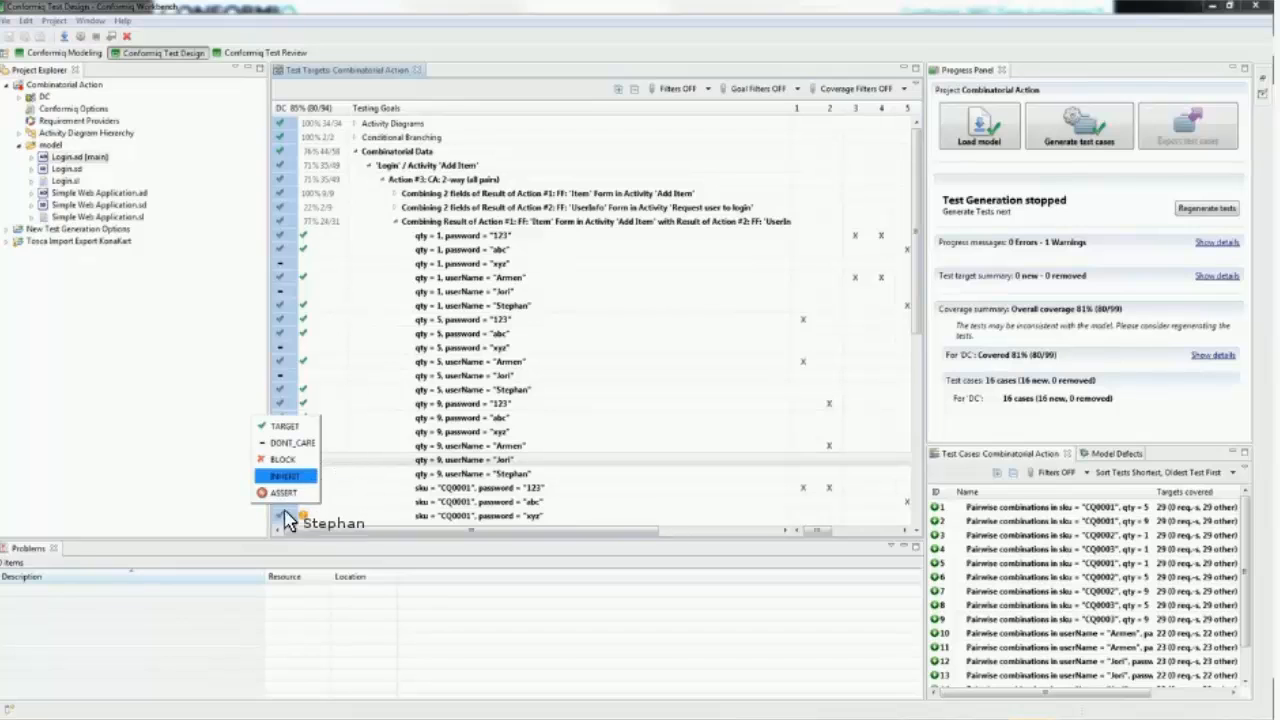
{"action": "left_click", "coordinate": [290, 443]}
Step: Mark the two uncovered sku = "CQ0001" combinations with password and userName as DONT_CARE
{"action": "left_click", "coordinate": [287, 515]}
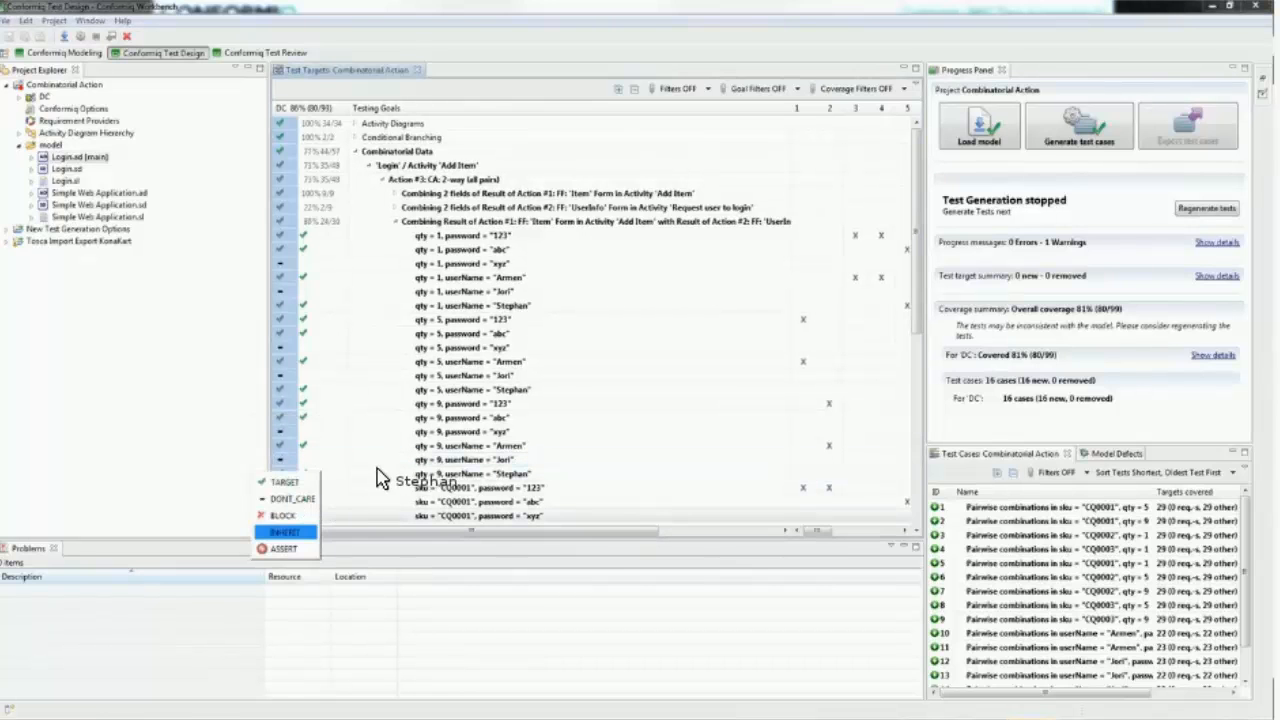
{"action": "left_click", "coordinate": [290, 499]}
{"action": "scroll", "coordinate": [292, 340], "scroll_direction": "down", "scroll_amount": 5}
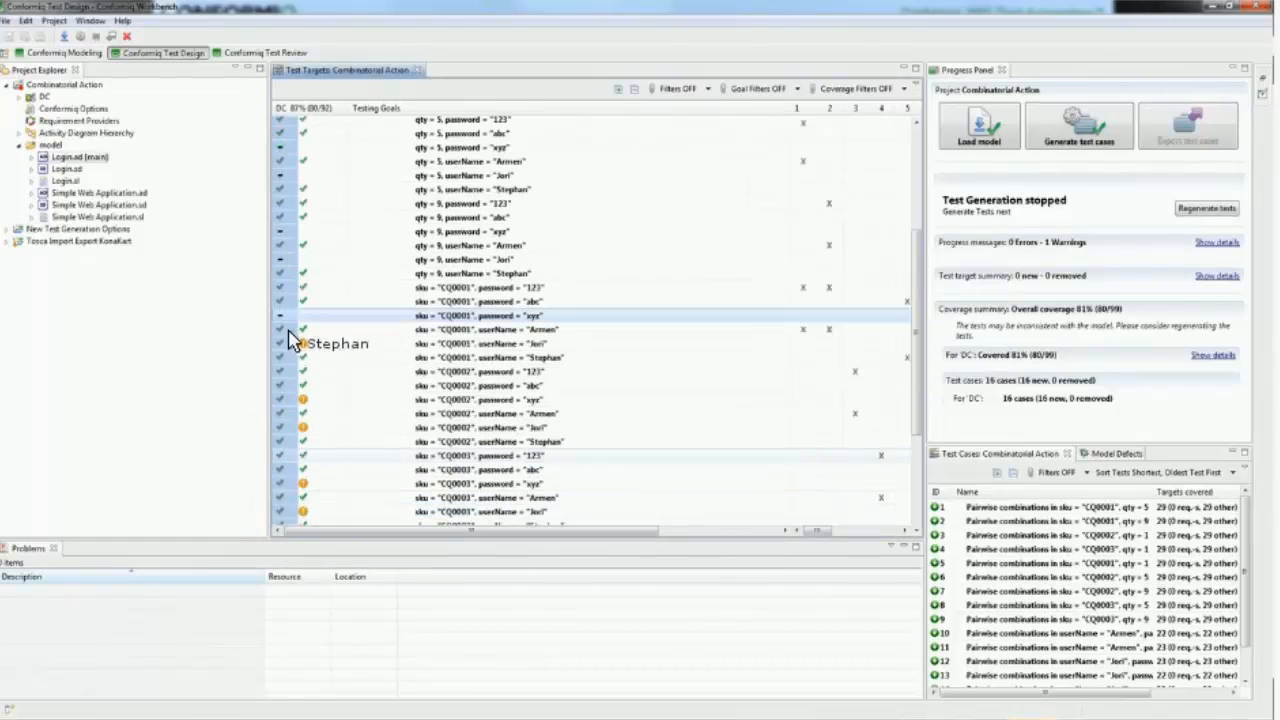
{"action": "left_click", "coordinate": [288, 342]}
{"action": "left_click", "coordinate": [290, 379]}
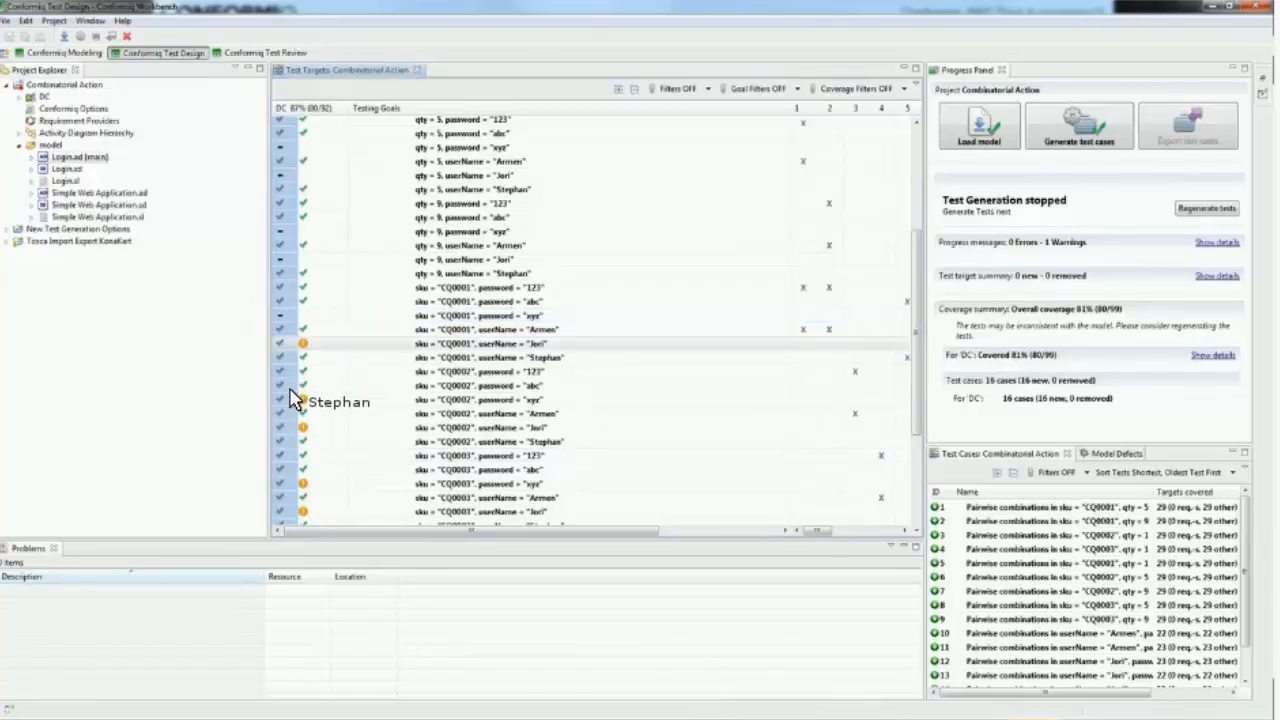
Step: Mark the two uncovered sku = "CQ0002" combinations with password and userName as DONT_CARE
{"action": "left_click", "coordinate": [296, 399]}
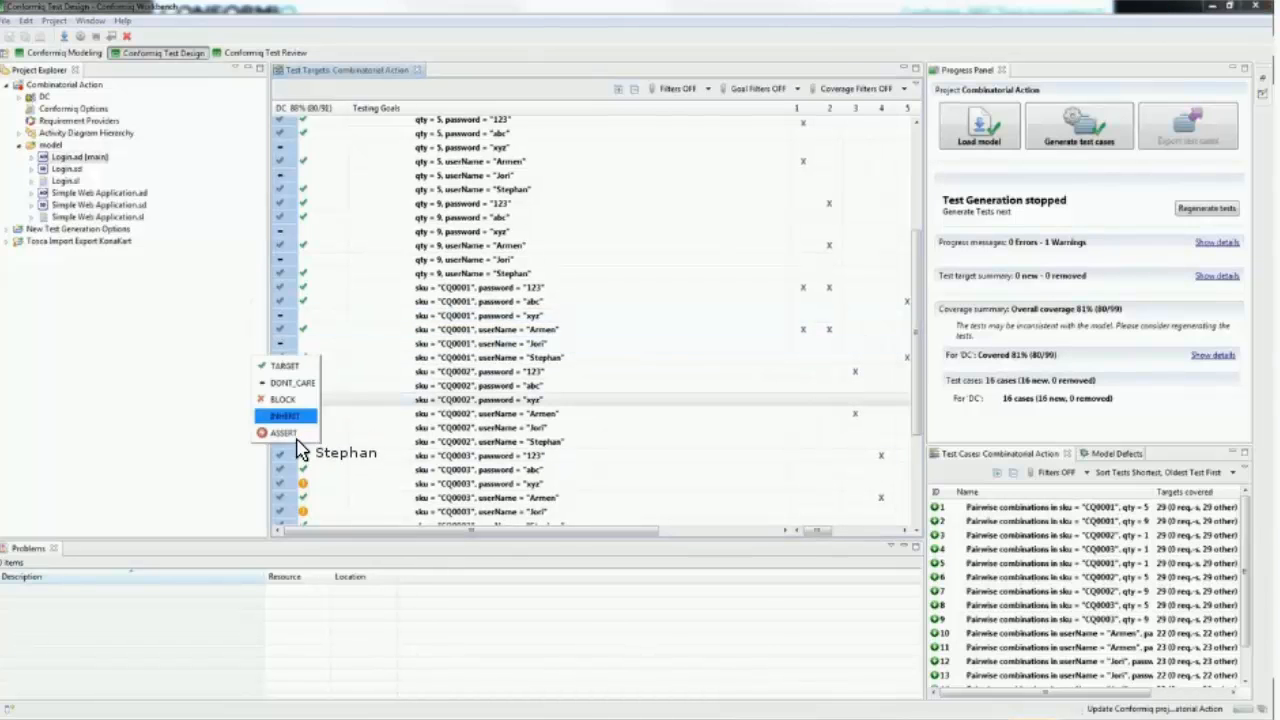
{"action": "left_click", "coordinate": [290, 433]}
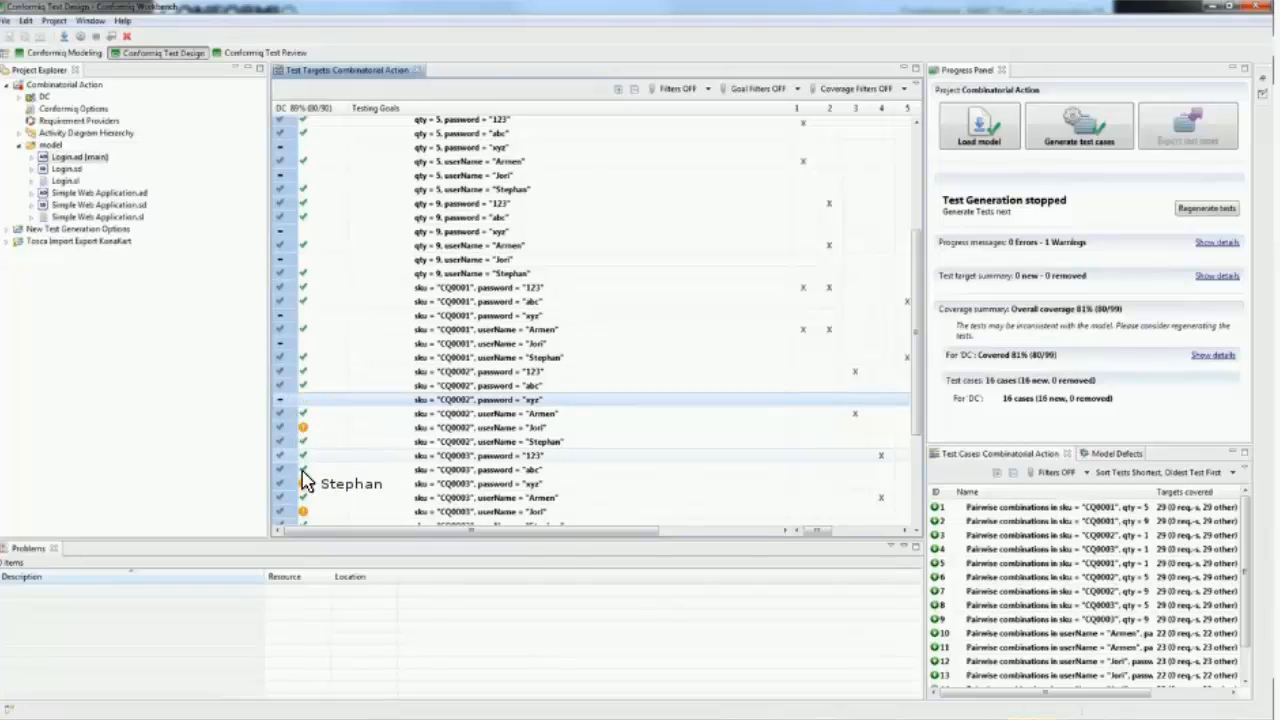
{"action": "left_click", "coordinate": [284, 428]}
{"action": "left_click", "coordinate": [287, 444]}
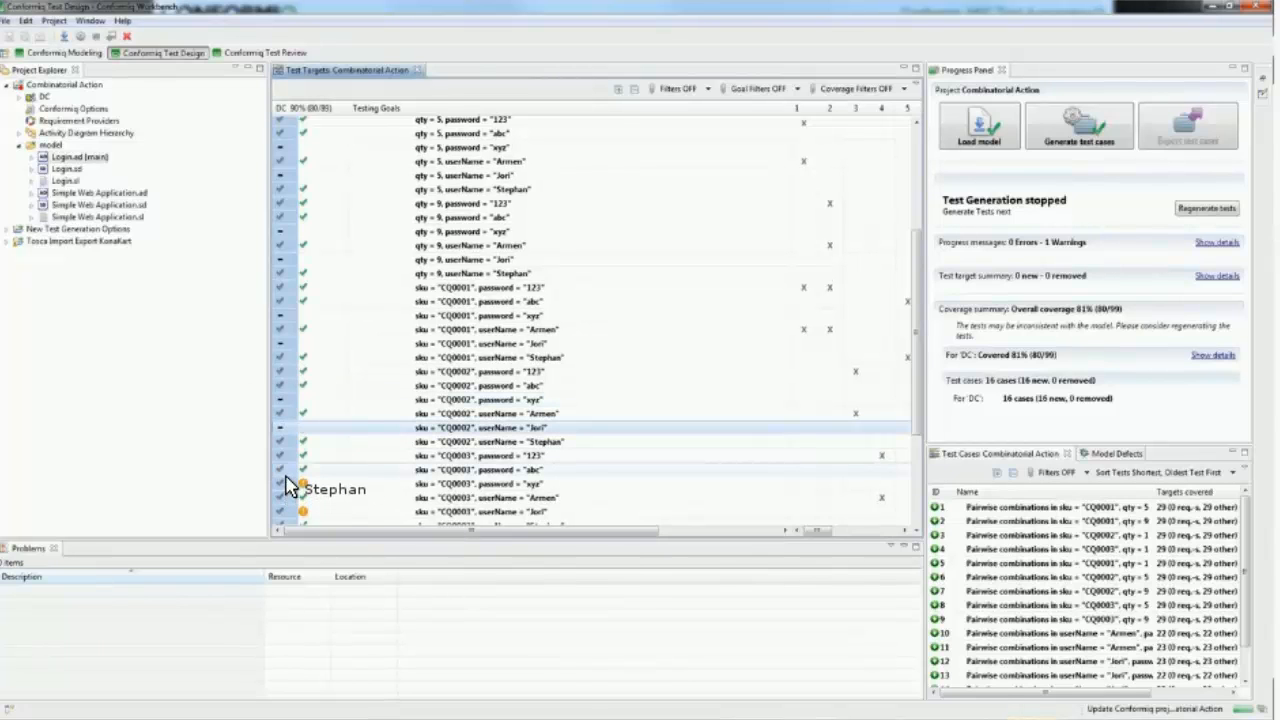
Step: Mark the two uncovered sku = "CQ0003" combinations as DONT_CARE and check the coverage of the combined 'Item' and 'UserInfo' goal
{"action": "left_click", "coordinate": [290, 484]}
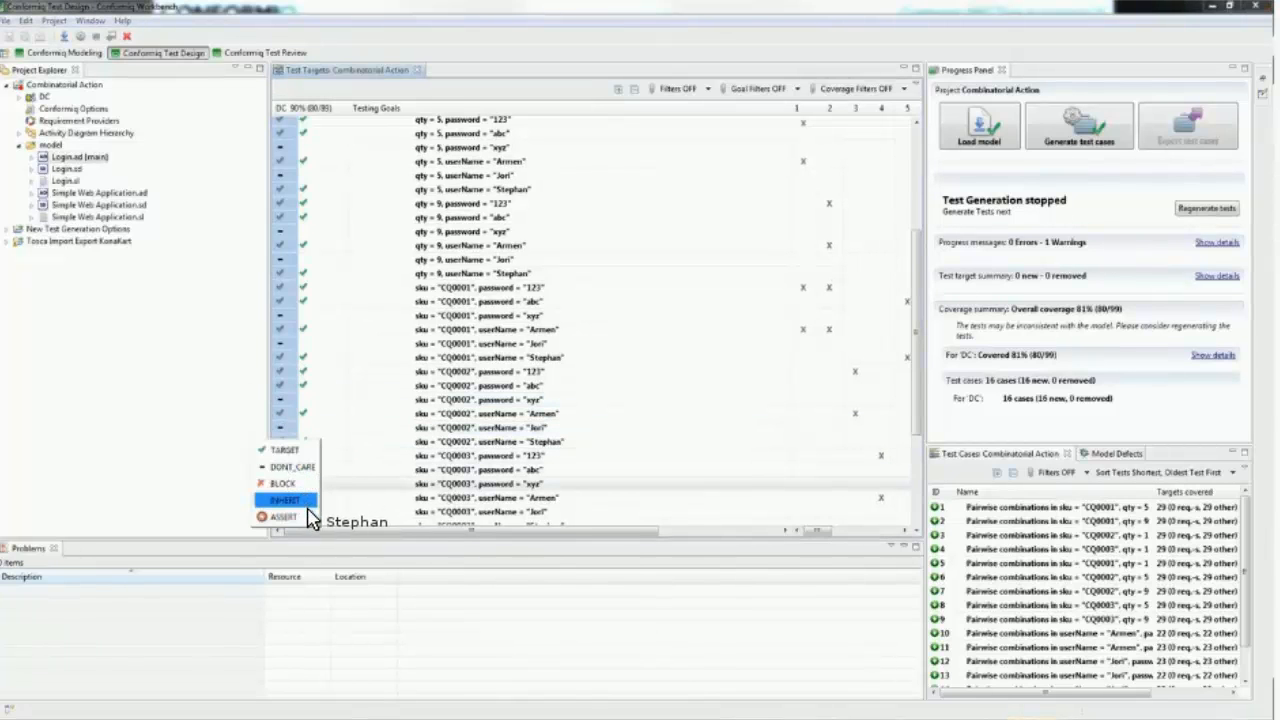
{"action": "left_click", "coordinate": [291, 518]}
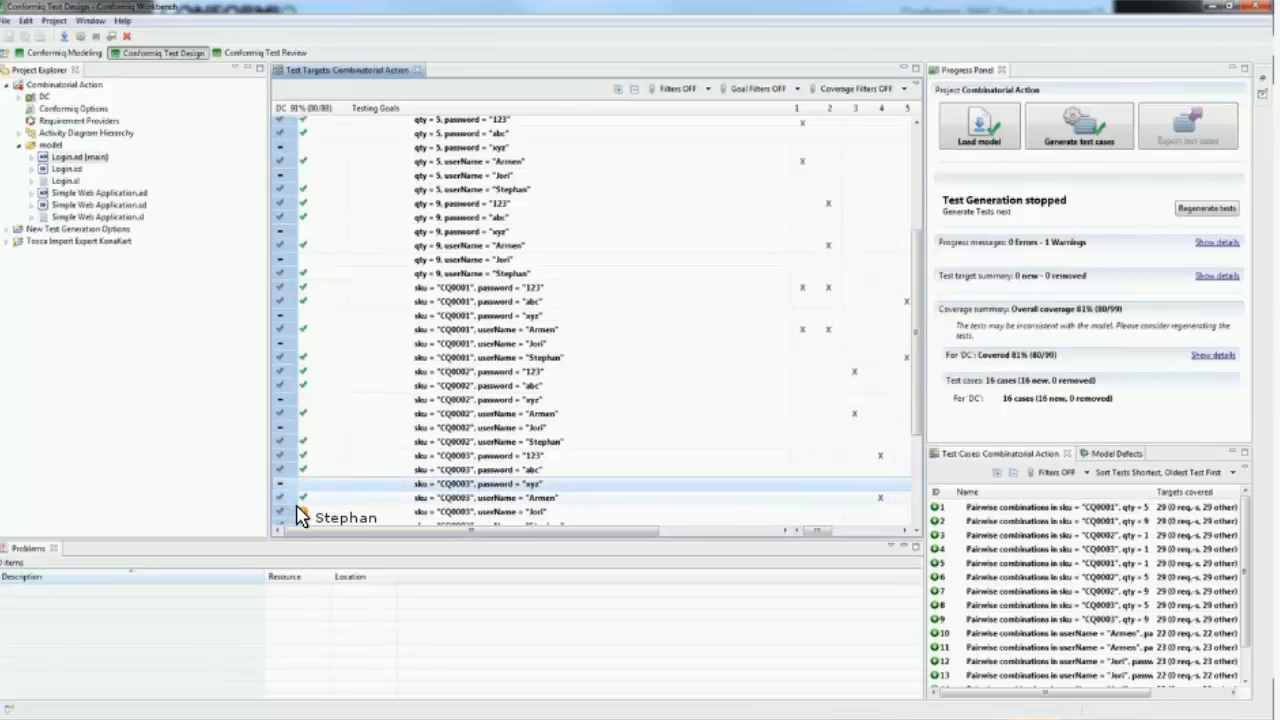
{"action": "left_click", "coordinate": [295, 514]}
{"action": "left_click", "coordinate": [297, 498]}
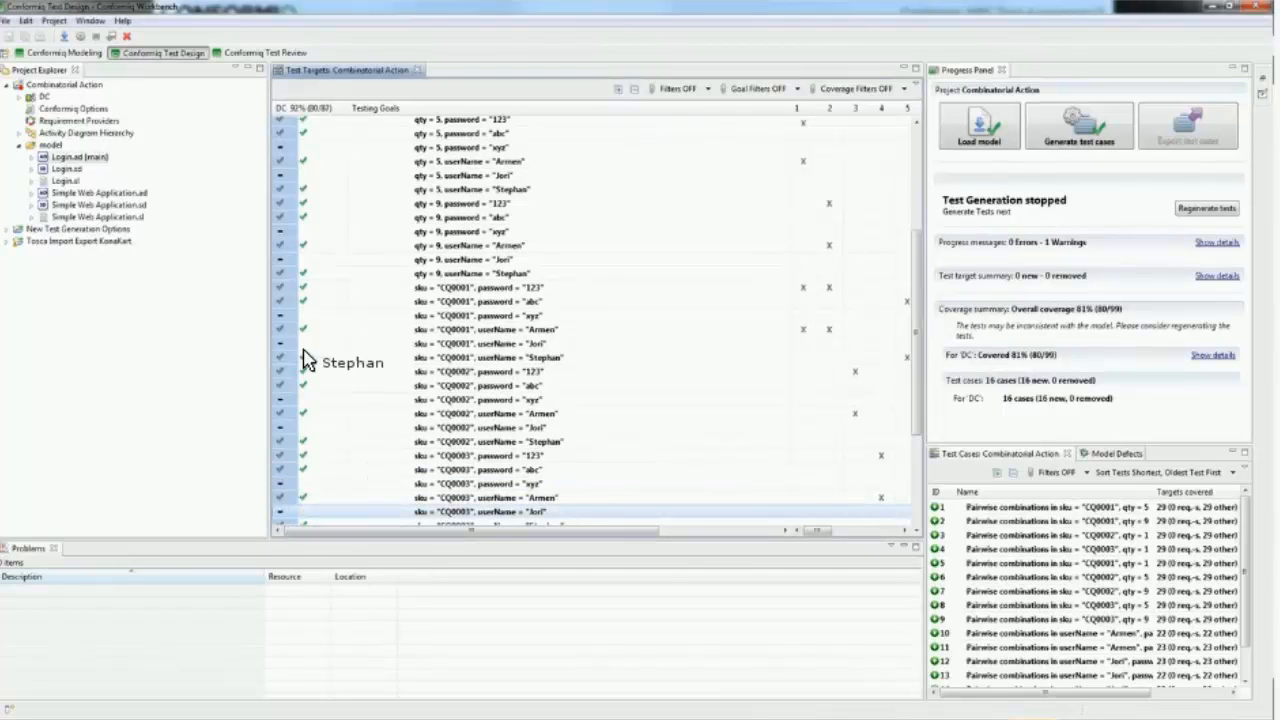
{"action": "scroll", "coordinate": [305, 243], "scroll_direction": "up", "scroll_amount": 5}
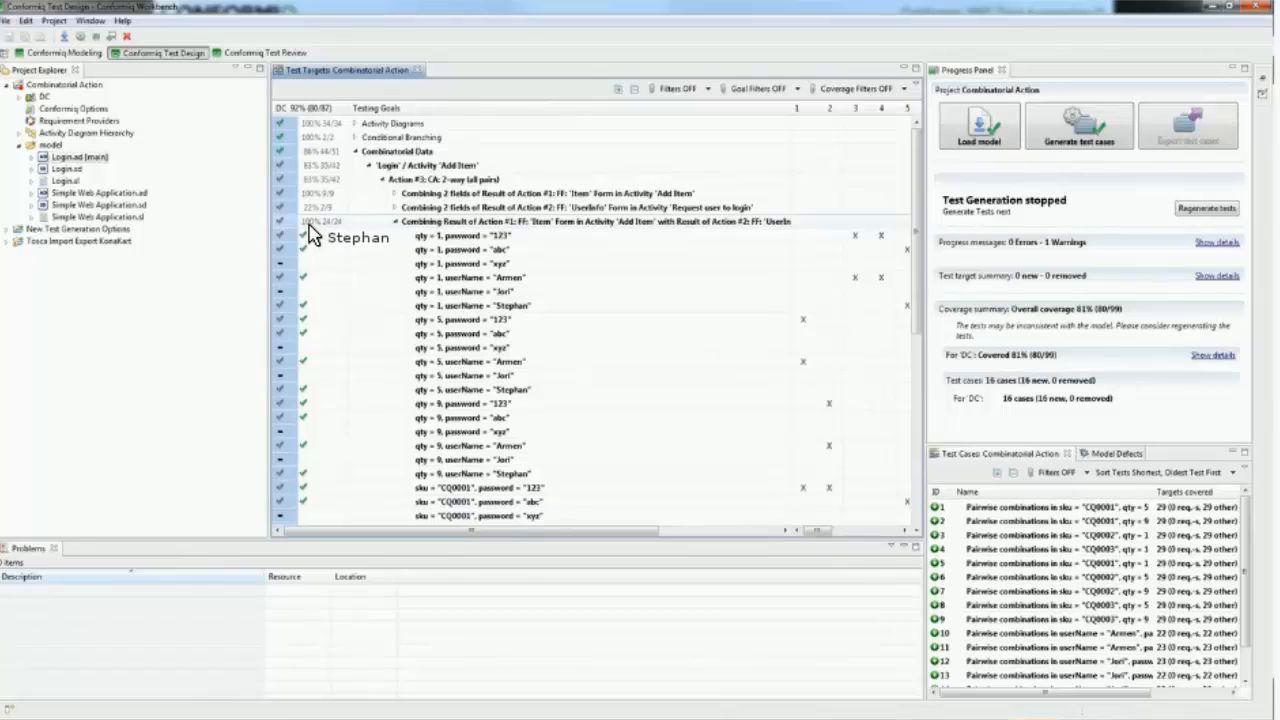
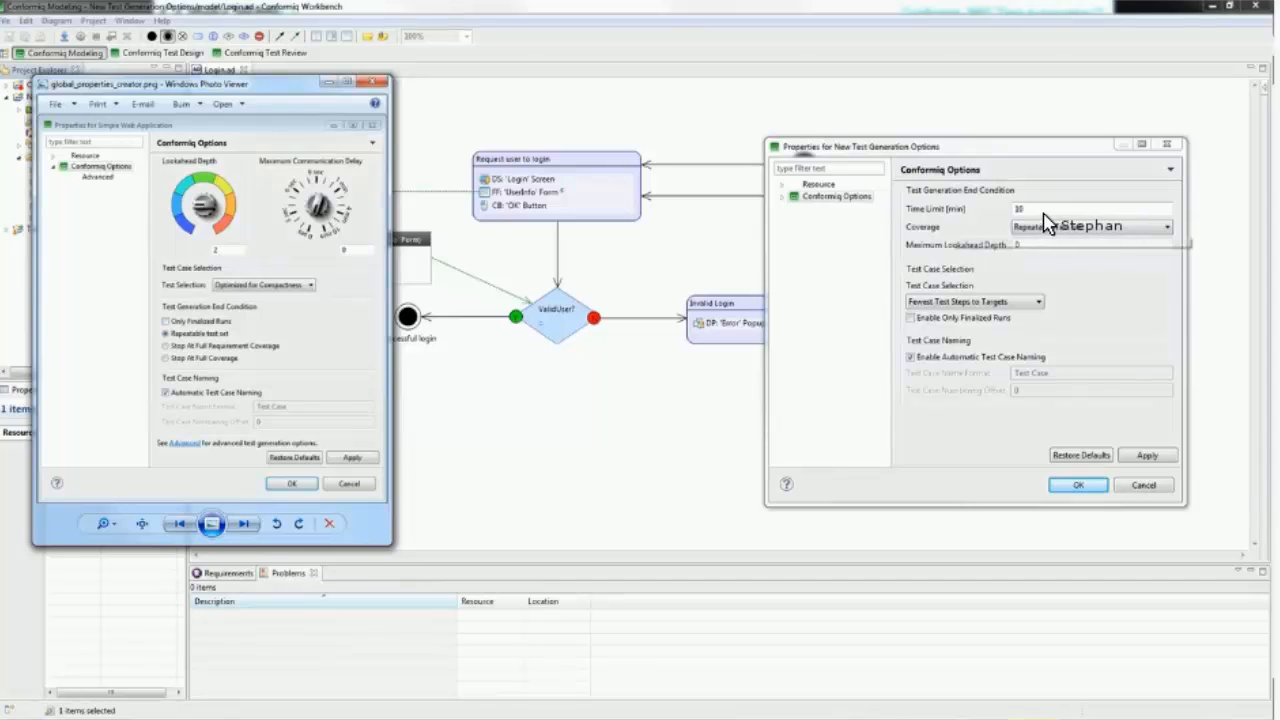
Step: Examine the New Test Generation Options project's Conformiq Options, including the Test Case Selection choices and the advanced settings, and close them without changes
{"action": "left_click", "coordinate": [1006, 214]}
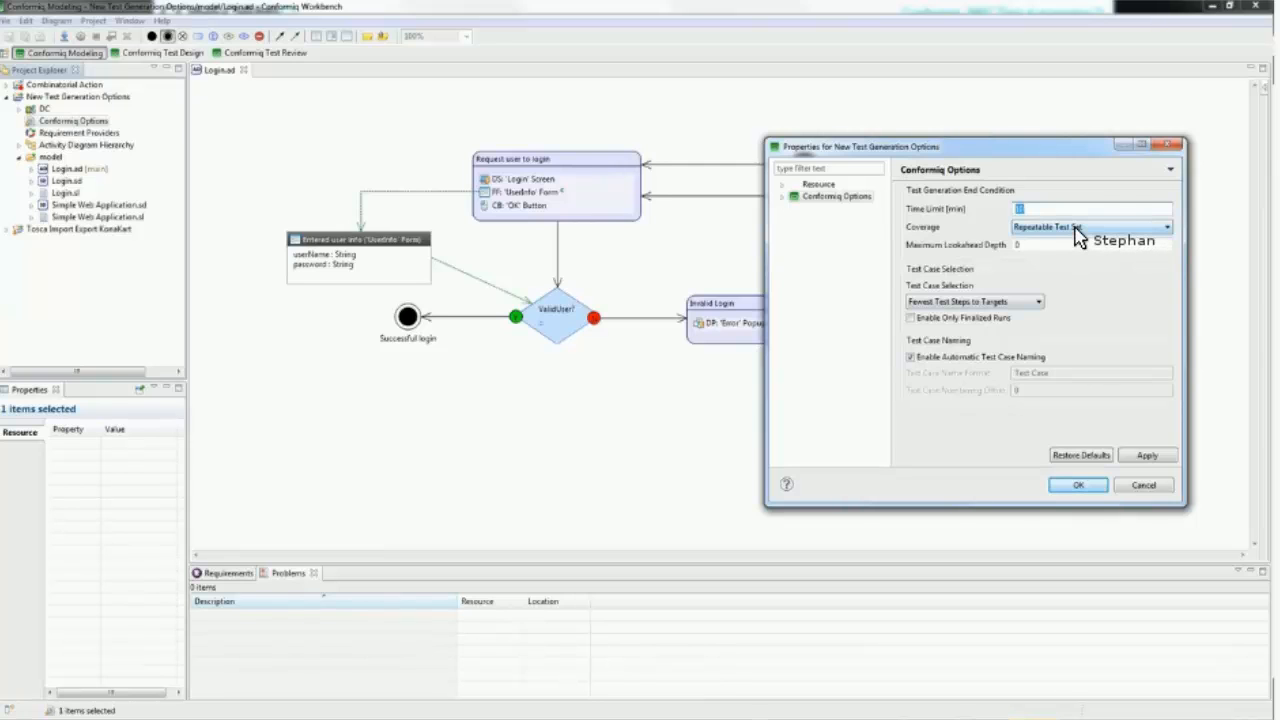
{"action": "left_click", "coordinate": [1039, 302]}
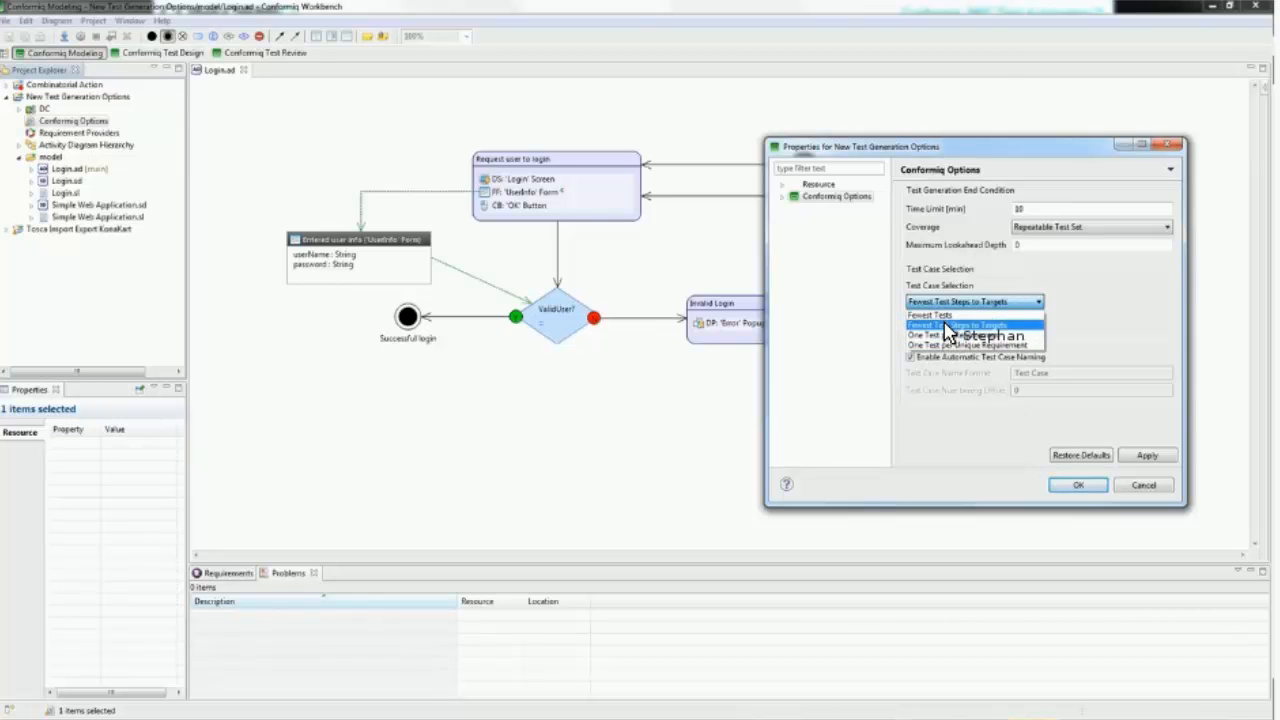
{"action": "left_click", "coordinate": [1122, 332]}
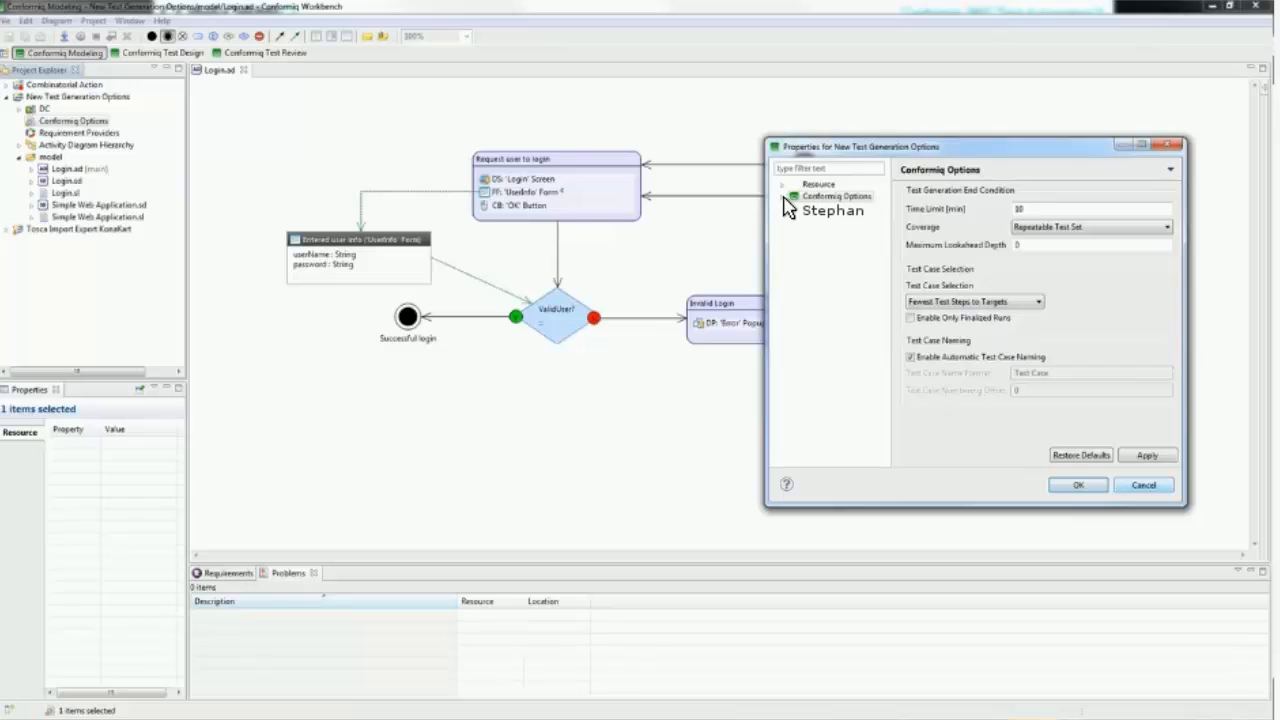
{"action": "double_click", "coordinate": [836, 200]}
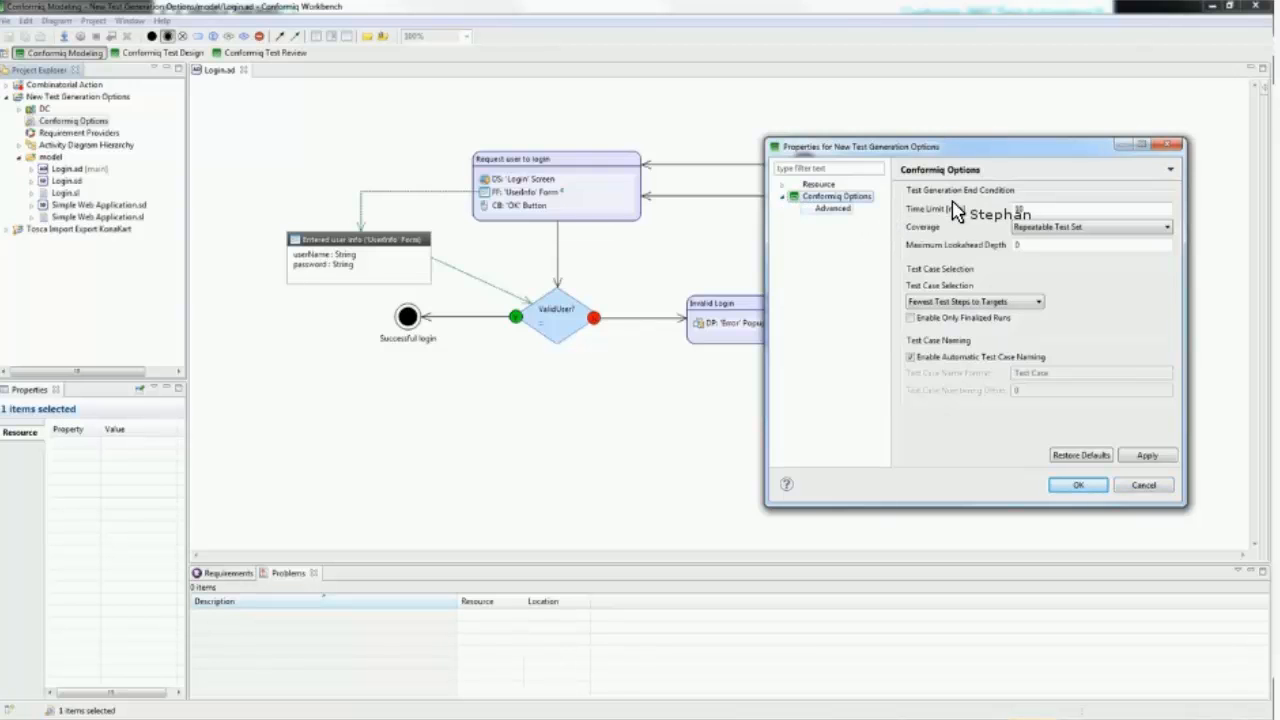
{"action": "left_click", "coordinate": [834, 209]}
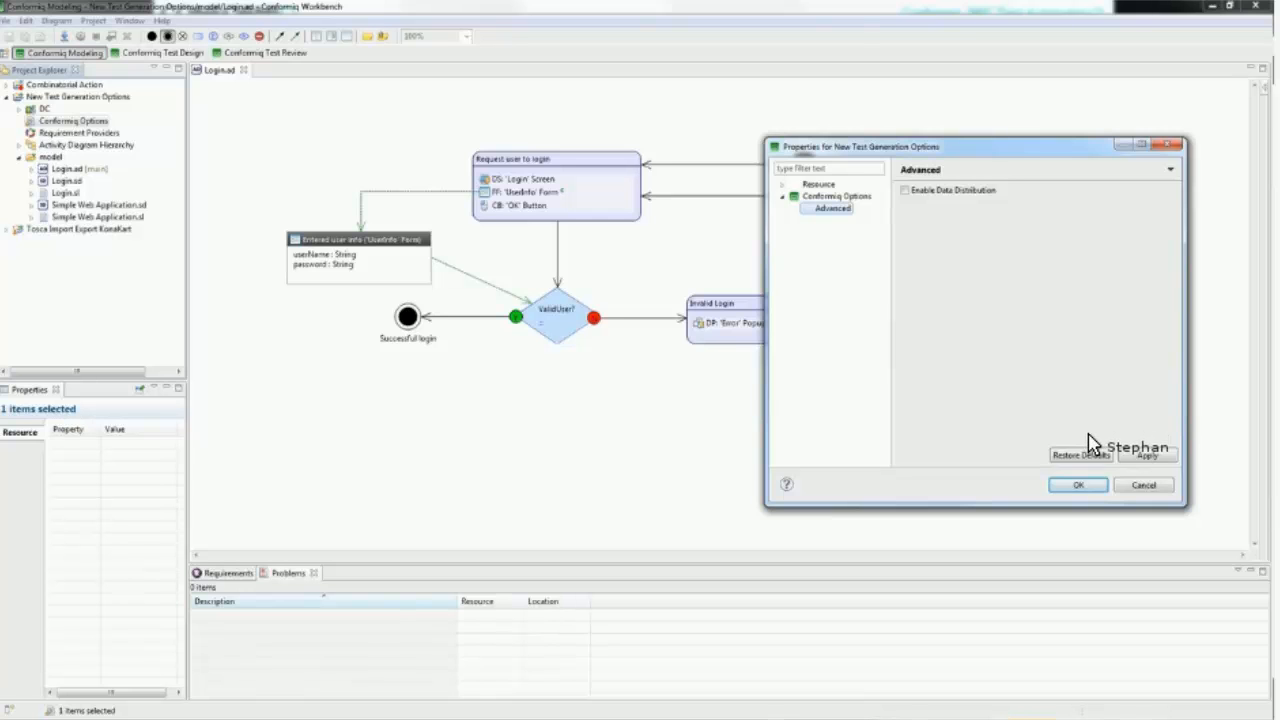
{"action": "left_click", "coordinate": [1148, 487]}
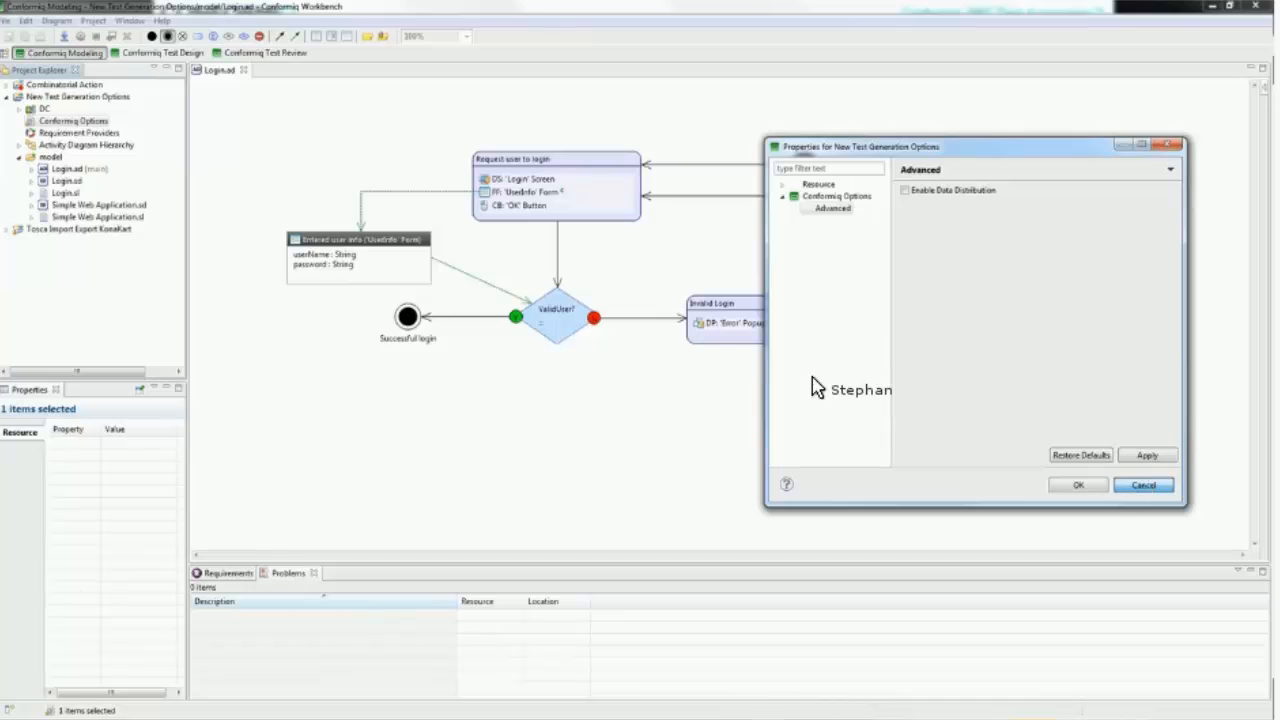
Step: Check the project's Conformiq Options and generate test cases with the Fewest Test Steps to Targets selection
{"action": "double_click", "coordinate": [65, 126]}
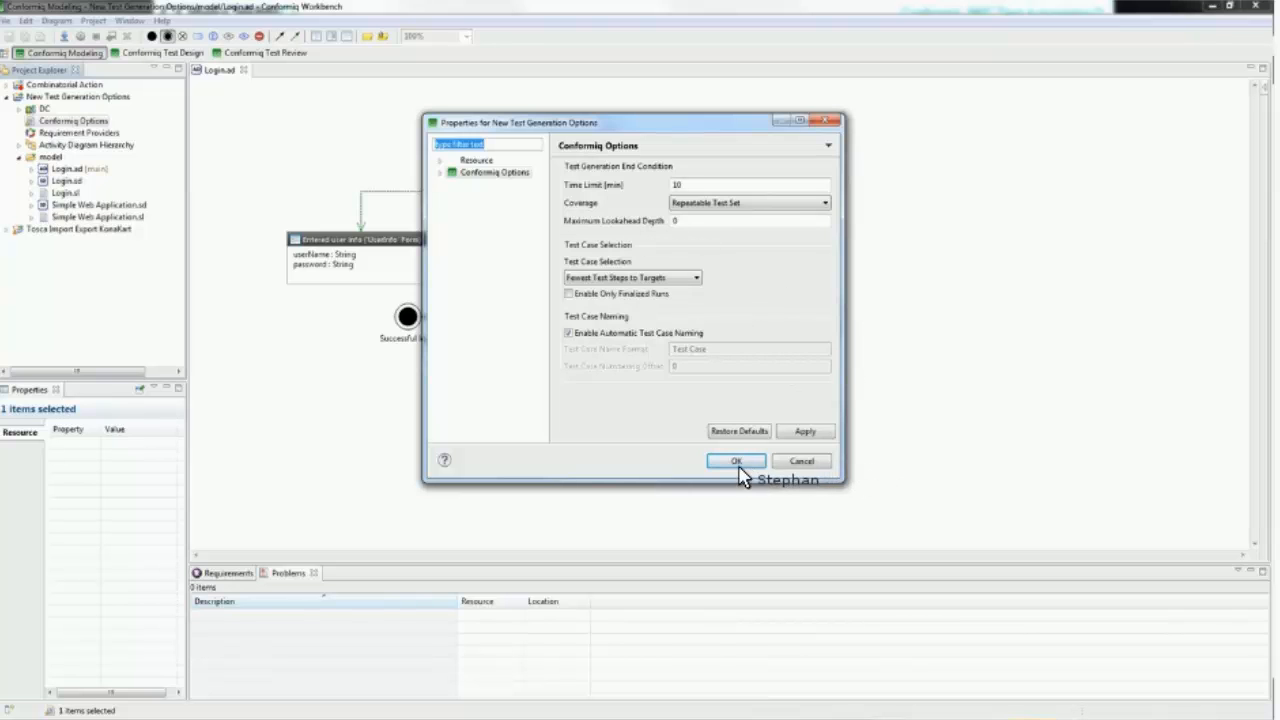
{"action": "key", "text": "Escape"}
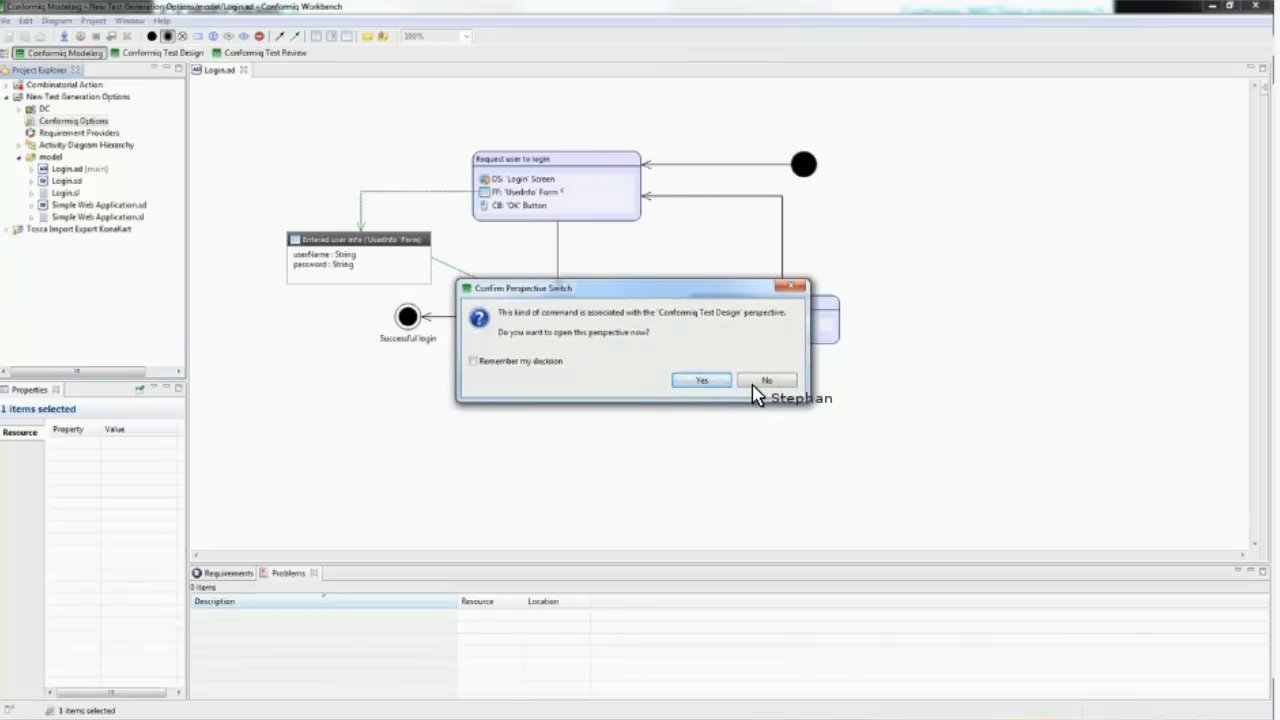
{"action": "left_click", "coordinate": [757, 386]}
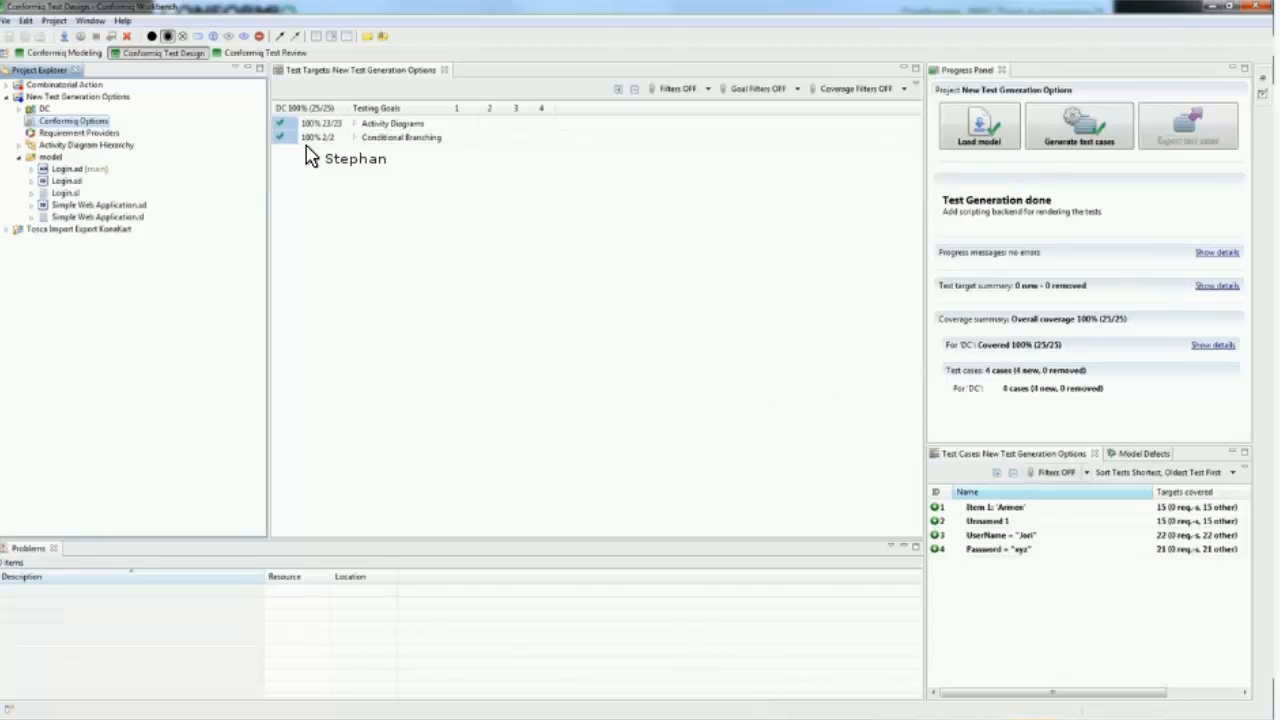
Step: Inspect the test case Unnamed 1 and expand the UserInfo values of its form-filling step
{"action": "left_click", "coordinate": [960, 521]}
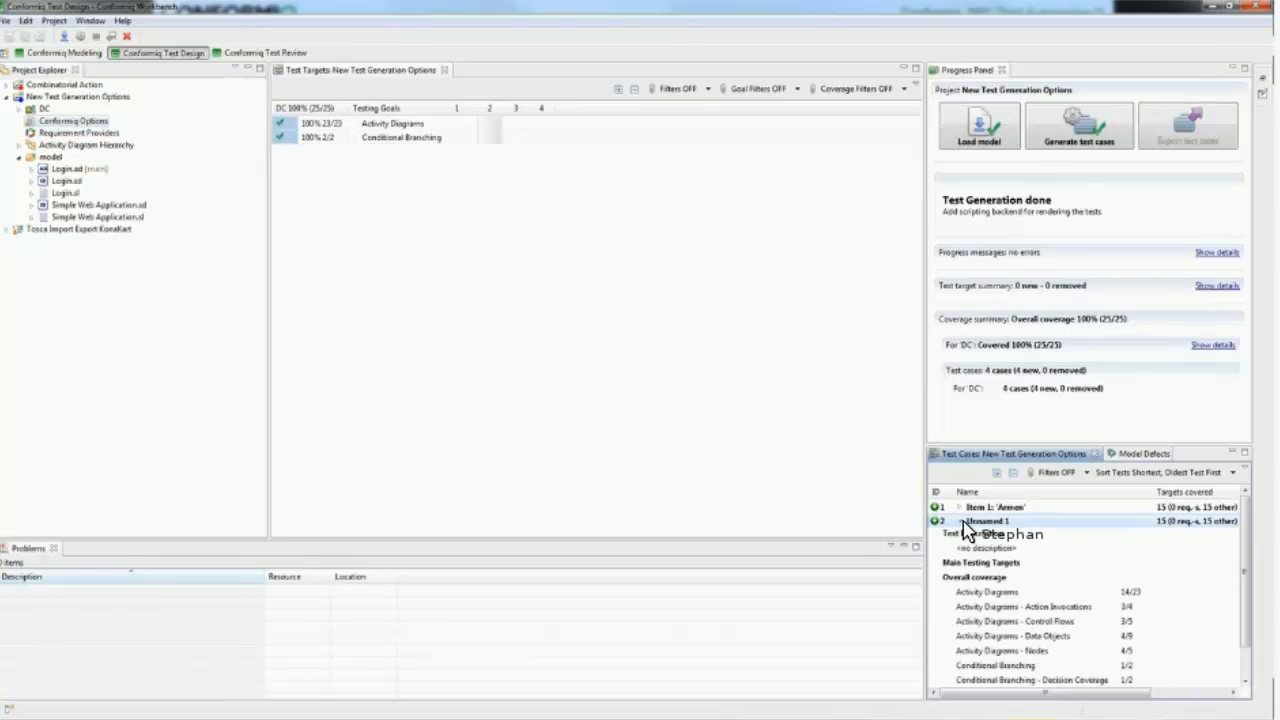
{"action": "left_click", "coordinate": [961, 521]}
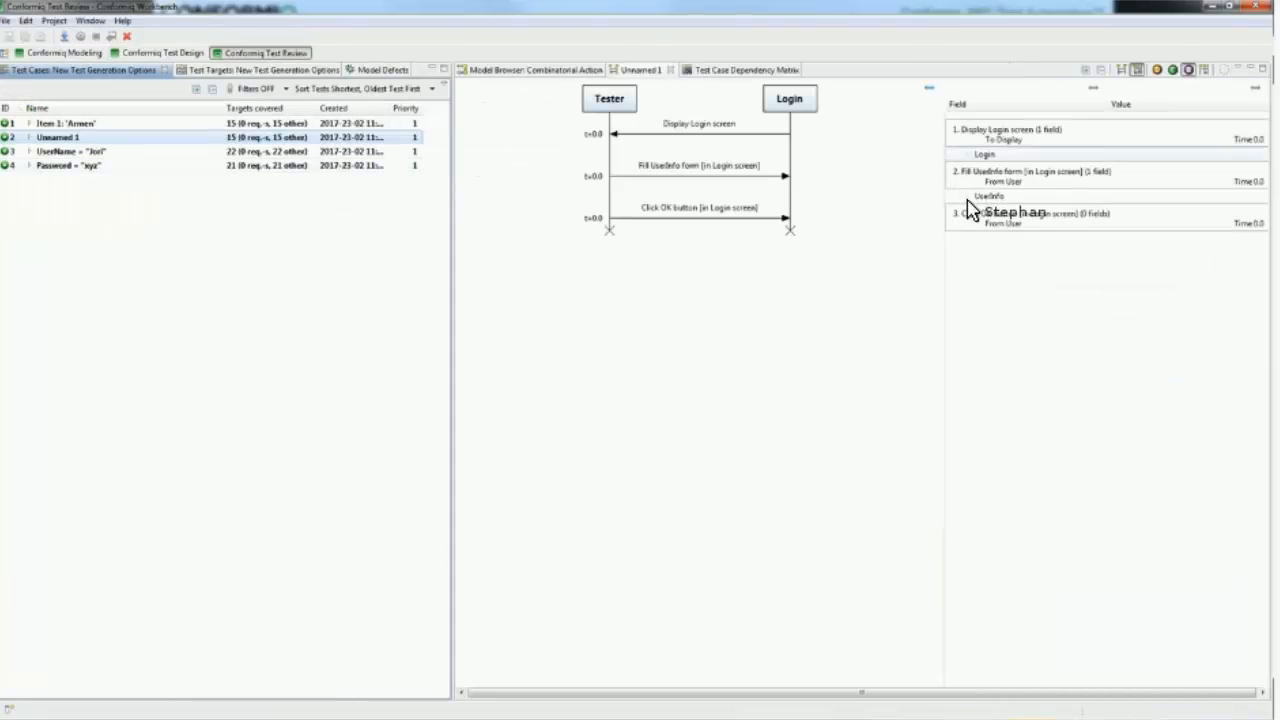
{"action": "double_click", "coordinate": [990, 196]}
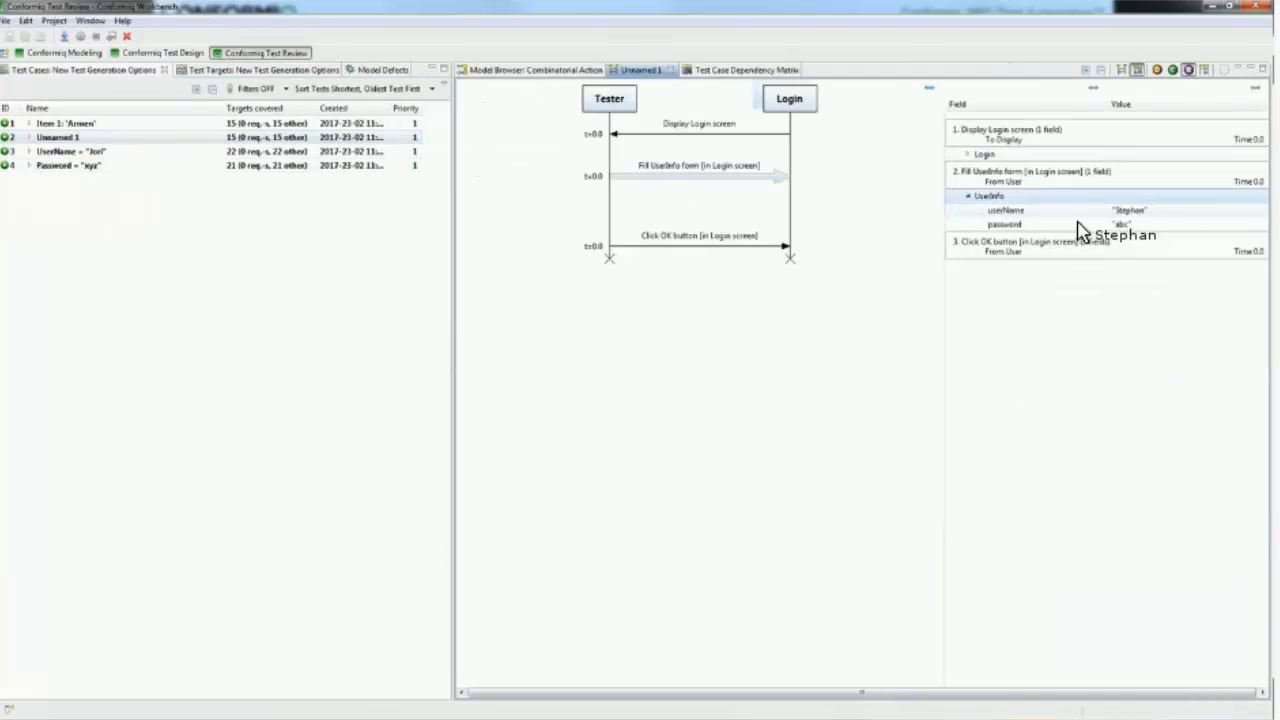
Step: Compare the paths the four generated test cases take through the Login activity diagram
{"action": "left_click", "coordinate": [559, 71]}
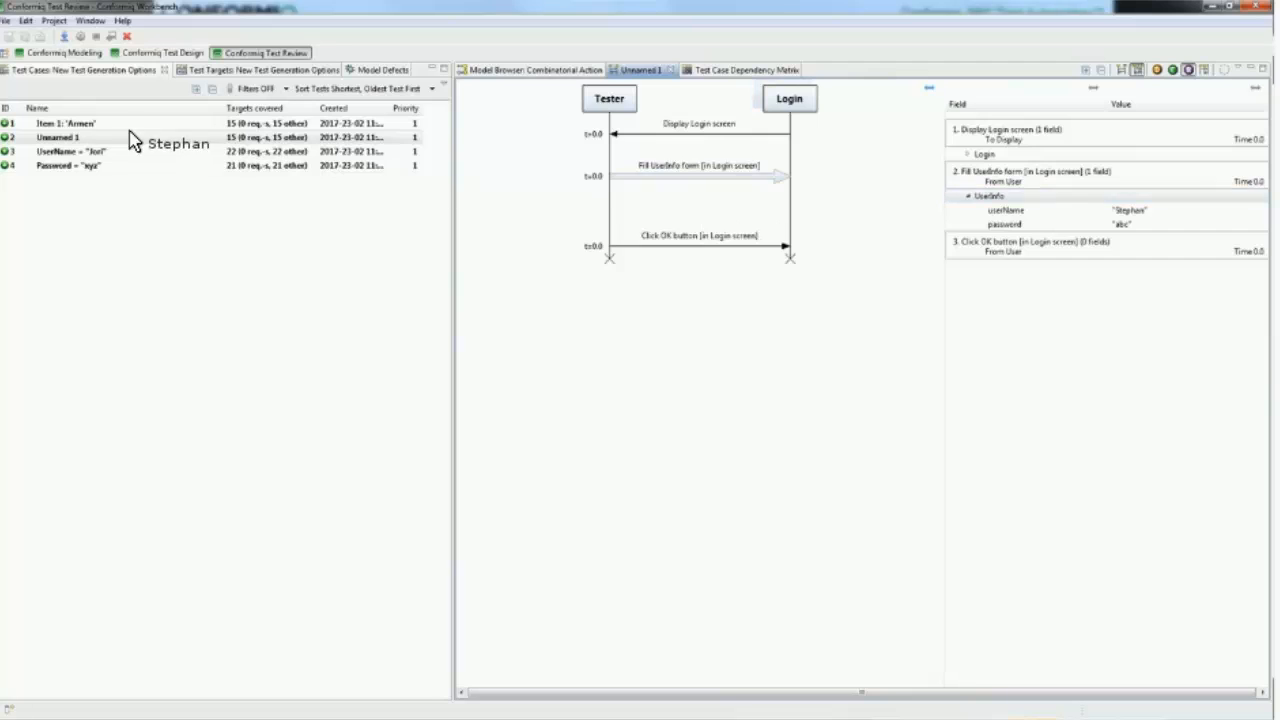
{"action": "left_click", "coordinate": [66, 124]}
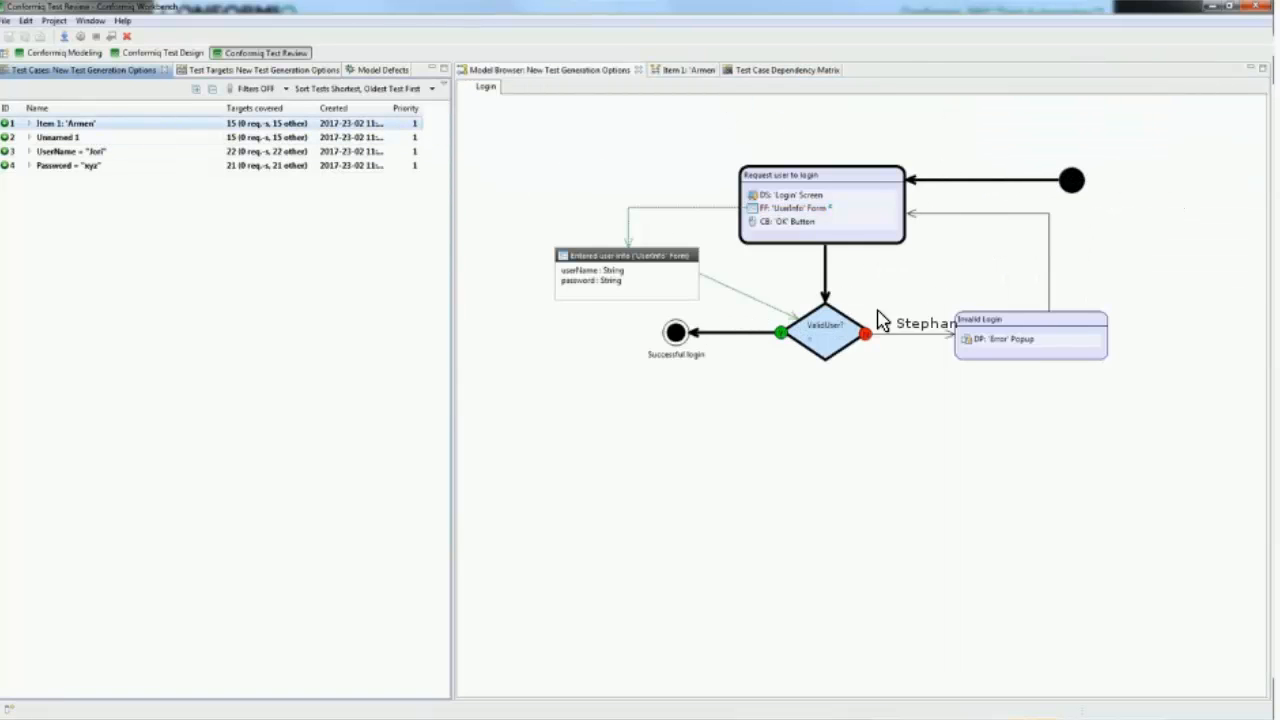
{"action": "left_click", "coordinate": [128, 152]}
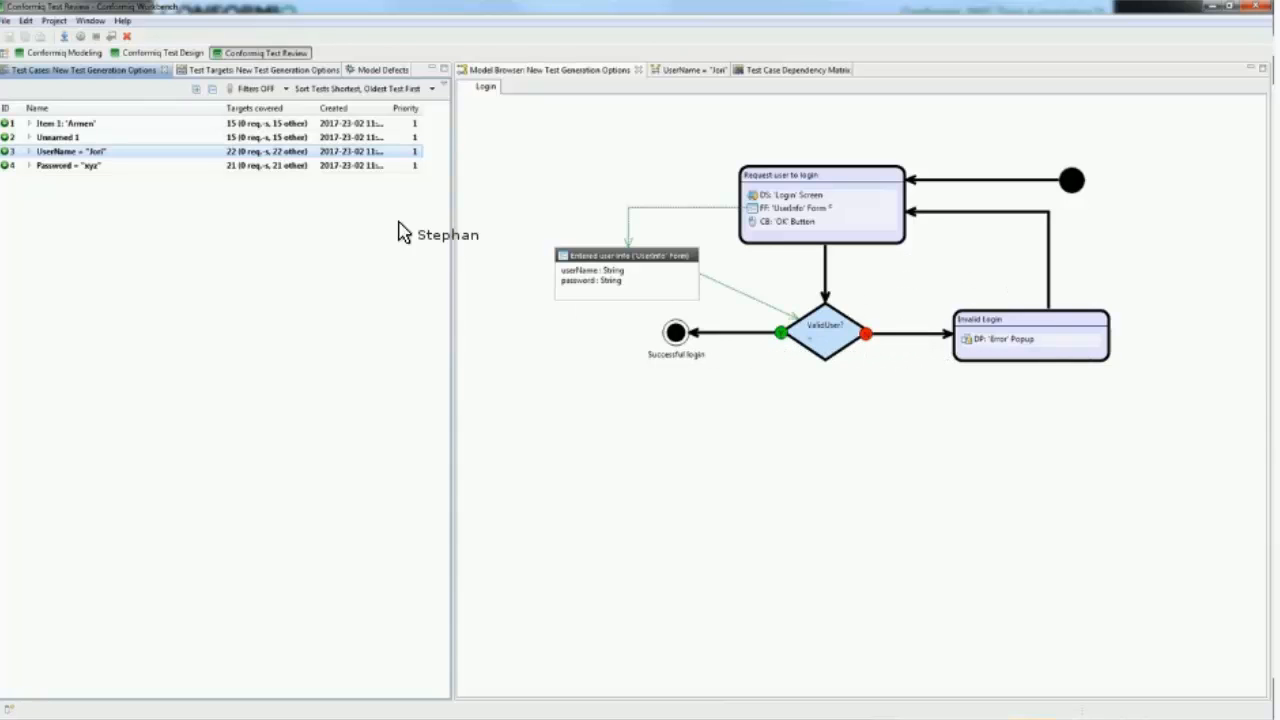
{"action": "left_click", "coordinate": [177, 166]}
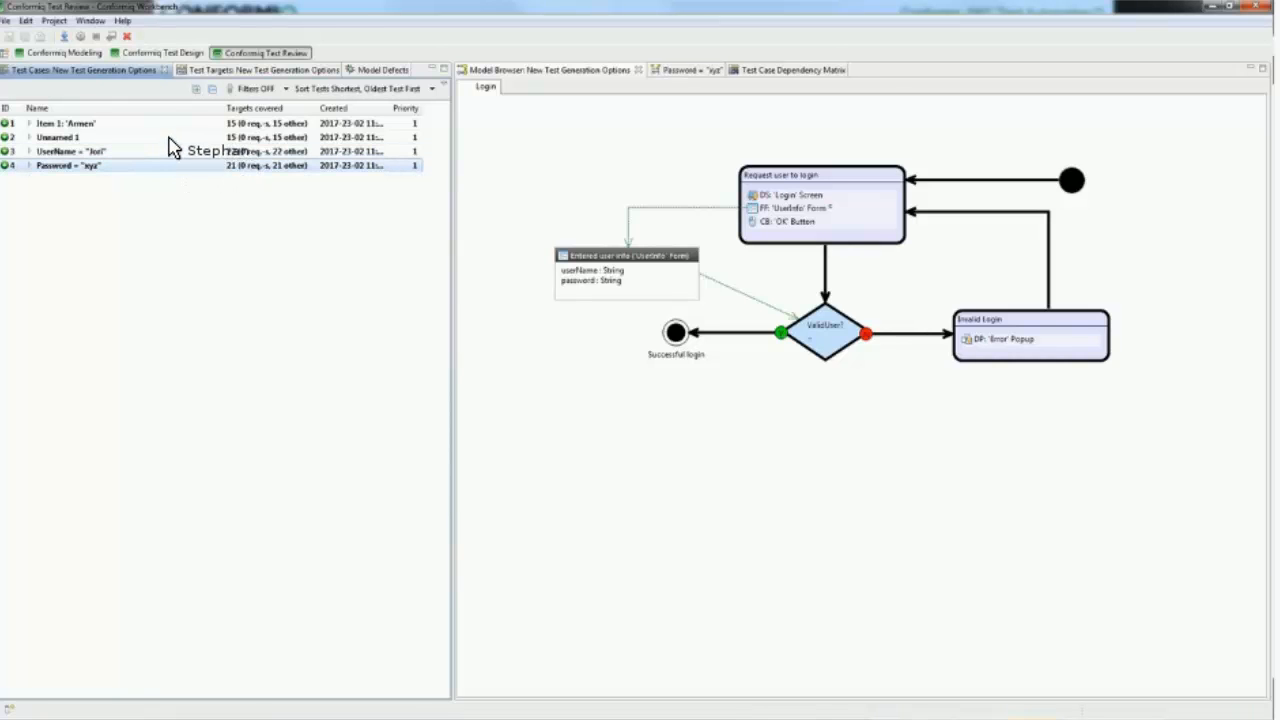
{"action": "left_click", "coordinate": [170, 146]}
{"action": "left_click", "coordinate": [169, 140]}
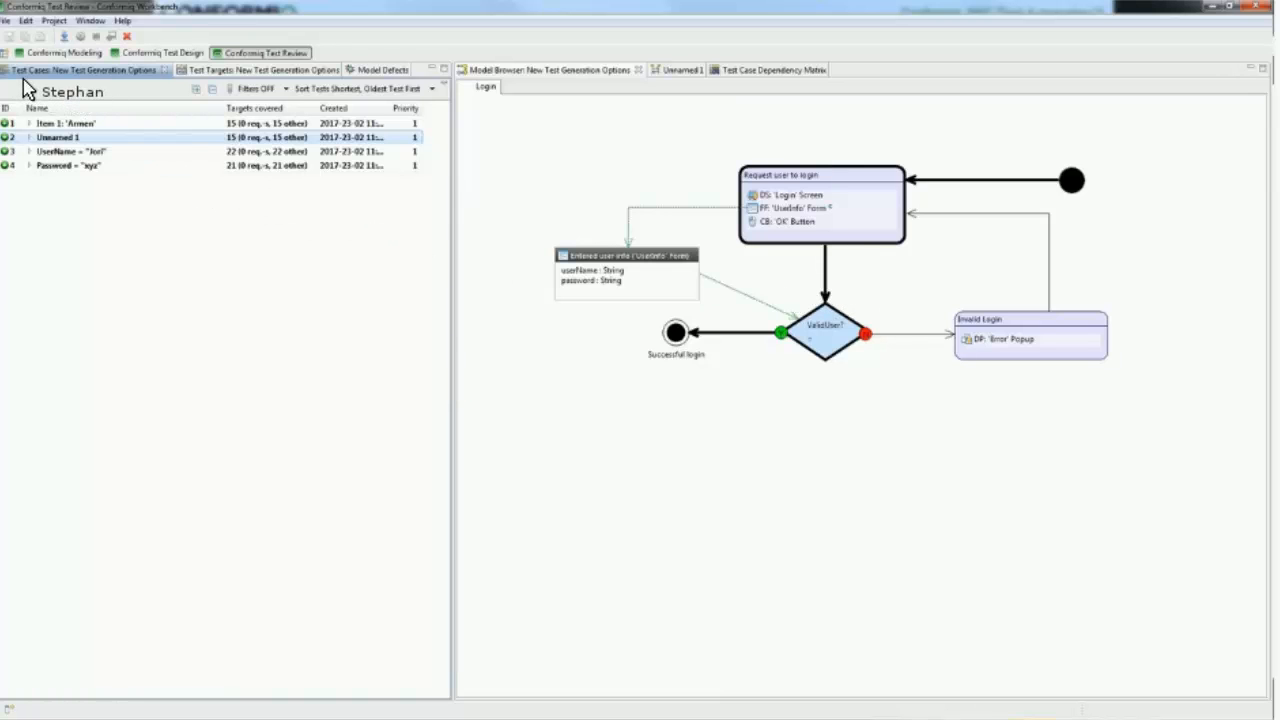
Step: Set the project's Test Case Selection to Fewest Tests and regenerate the test cases
{"action": "left_click", "coordinate": [120, 57]}
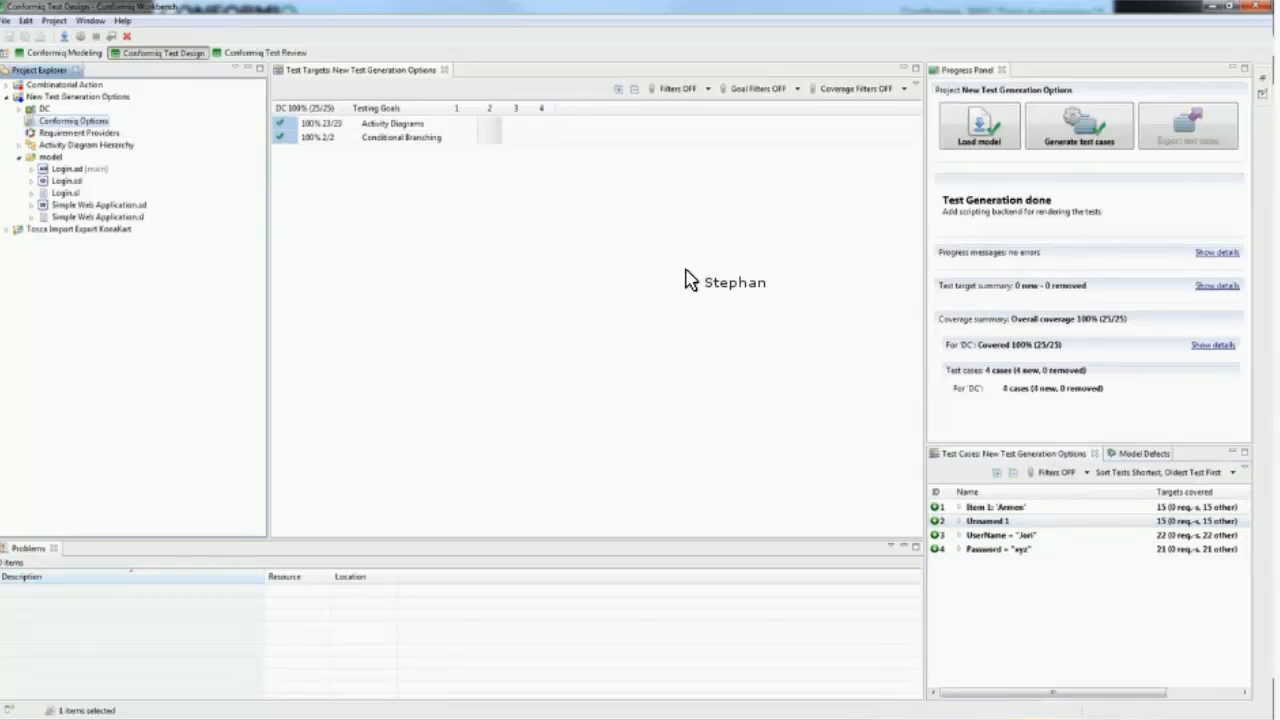
{"action": "left_click", "coordinate": [686, 278]}
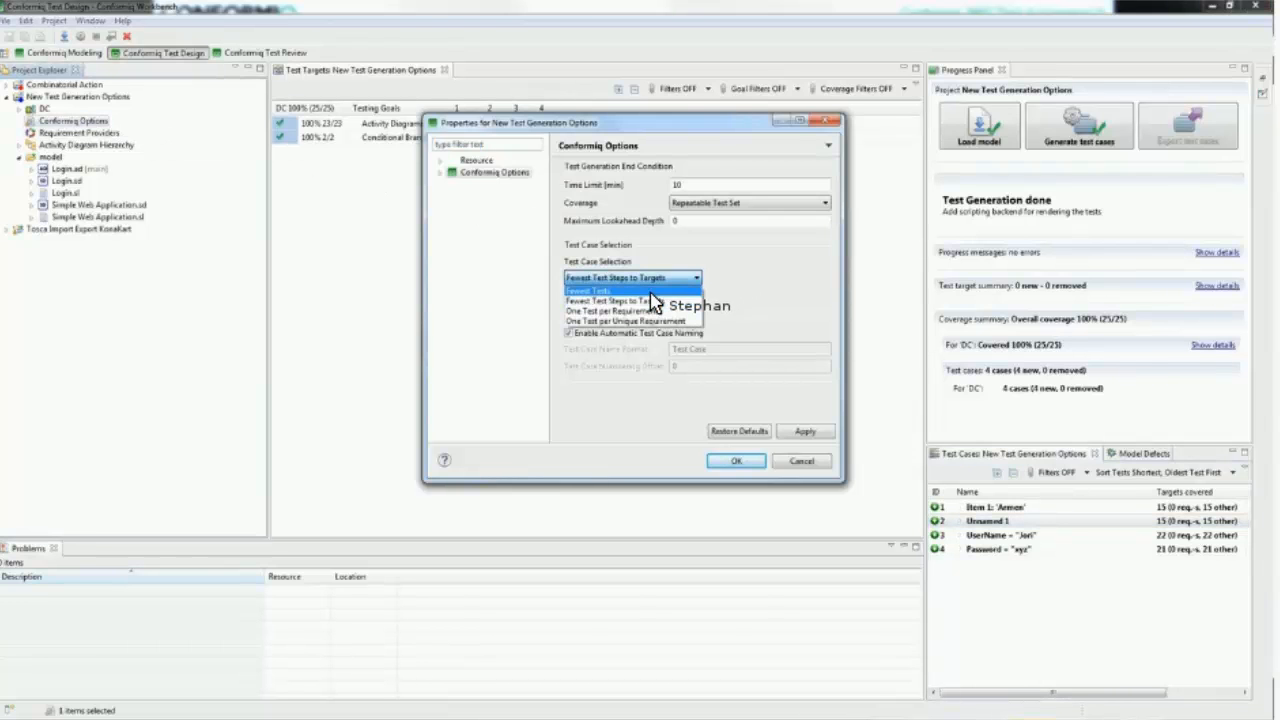
{"action": "left_click", "coordinate": [650, 292]}
{"action": "left_click", "coordinate": [745, 462]}
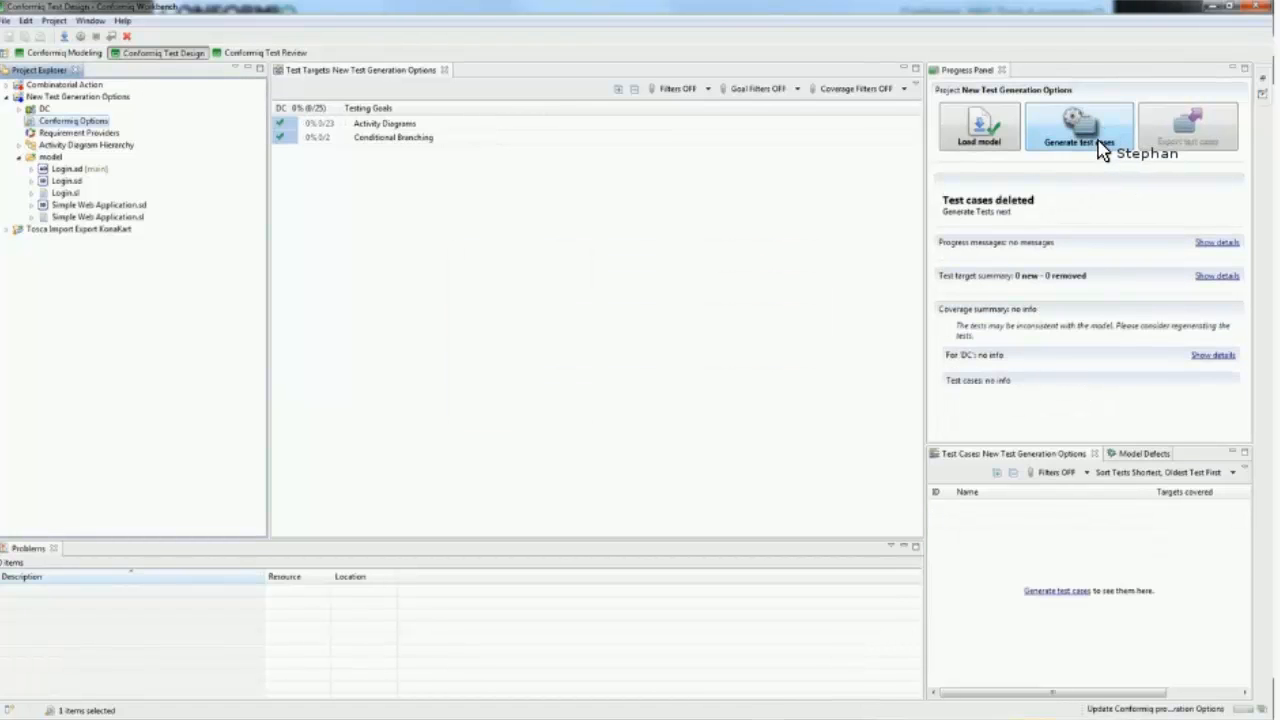
{"action": "left_click", "coordinate": [1100, 146]}
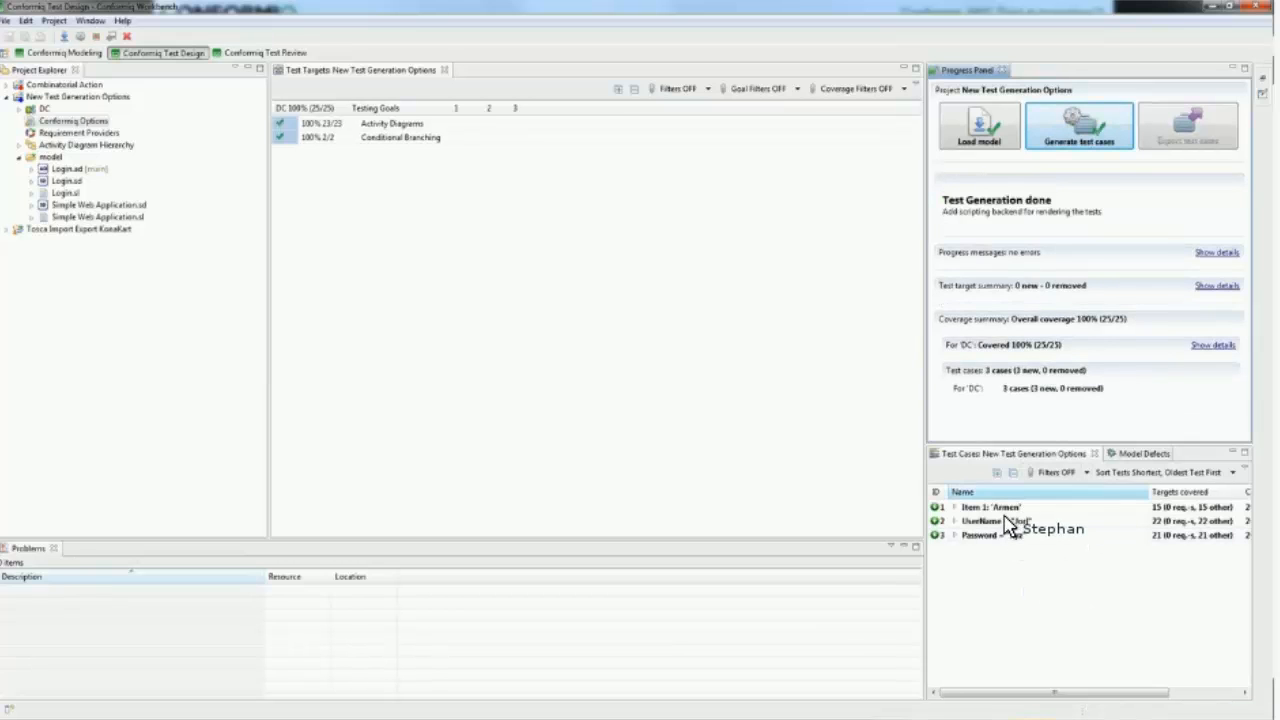
Step: Review the regenerated test cases' paths through the Login activity diagram
{"action": "left_click", "coordinate": [252, 54]}
{"action": "left_click", "coordinate": [170, 139]}
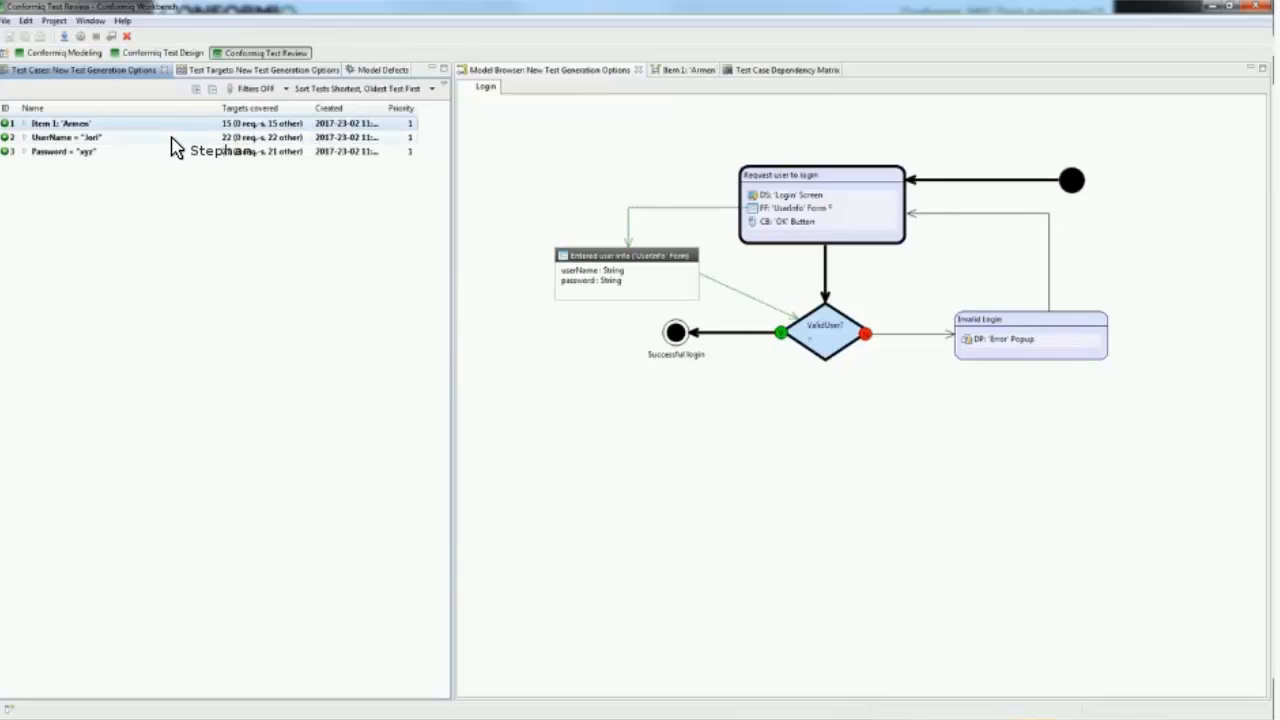
{"action": "left_click", "coordinate": [166, 152]}
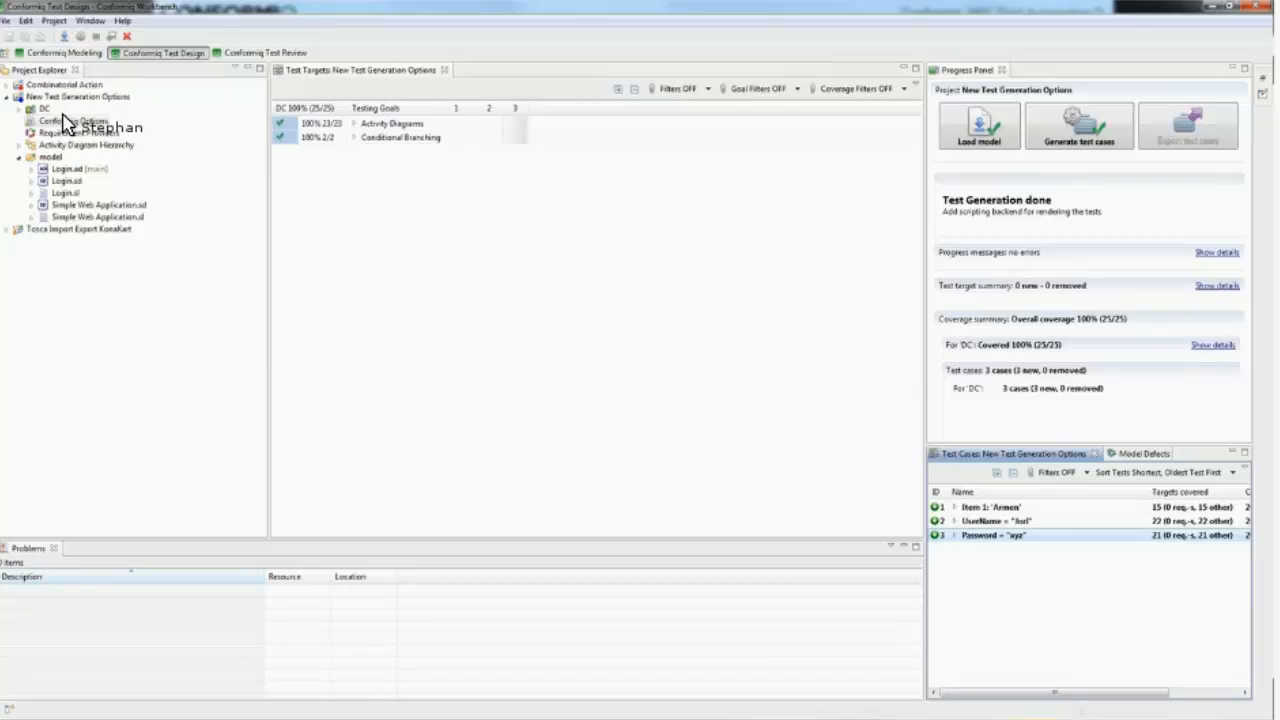
Step: Review the Test Case Selection choices in Conformiq Options and try another Maximum Lookahead Depth, discarding the change
{"action": "left_click", "coordinate": [668, 279]}
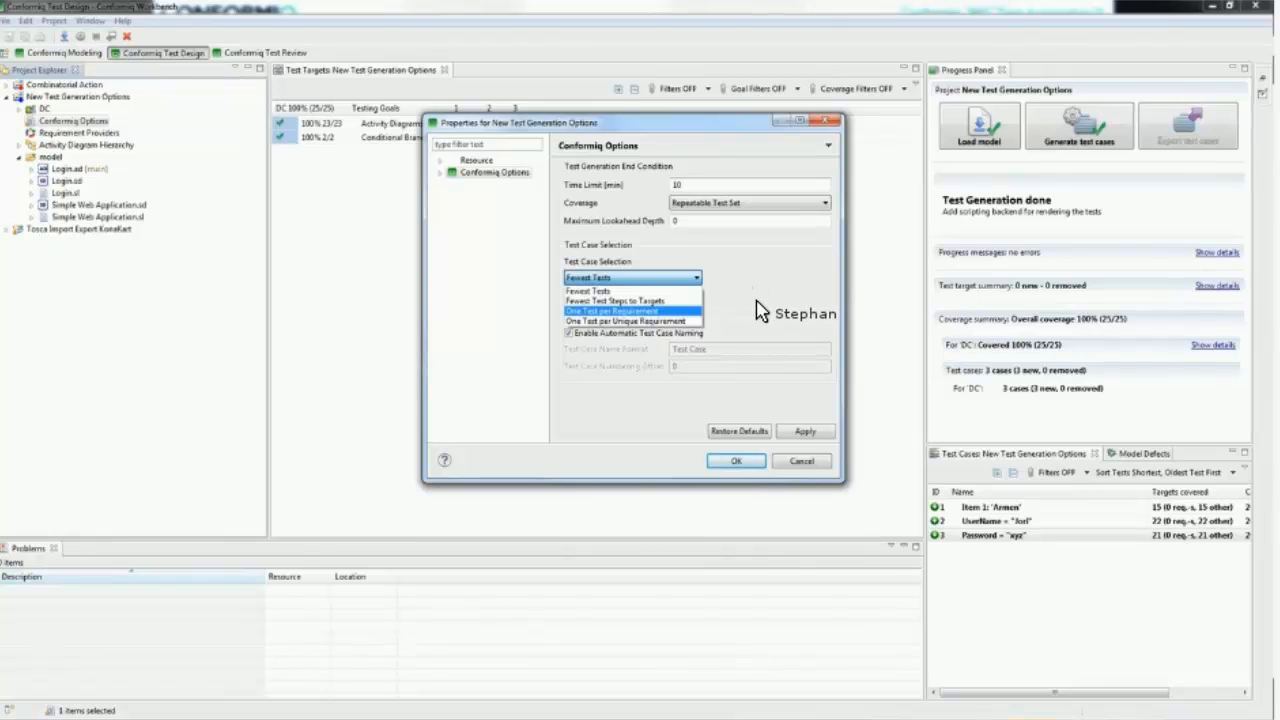
{"action": "left_click", "coordinate": [712, 223]}
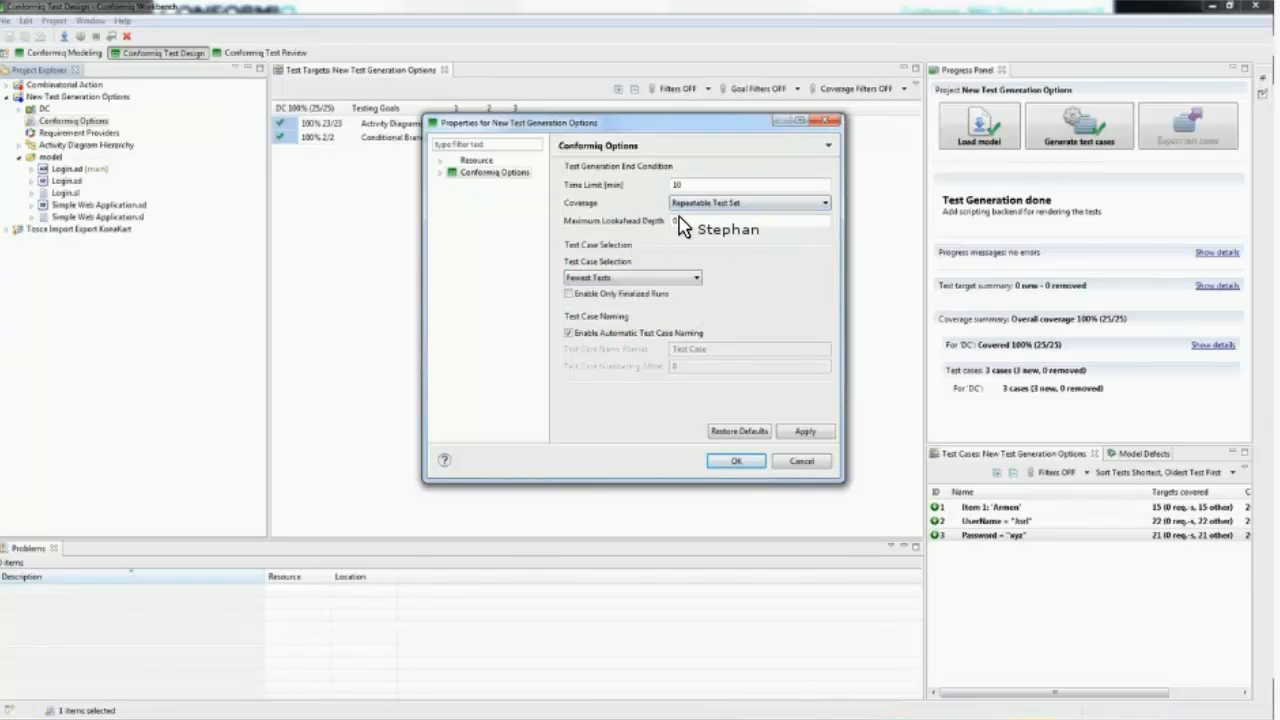
{"action": "left_click", "coordinate": [676, 222]}
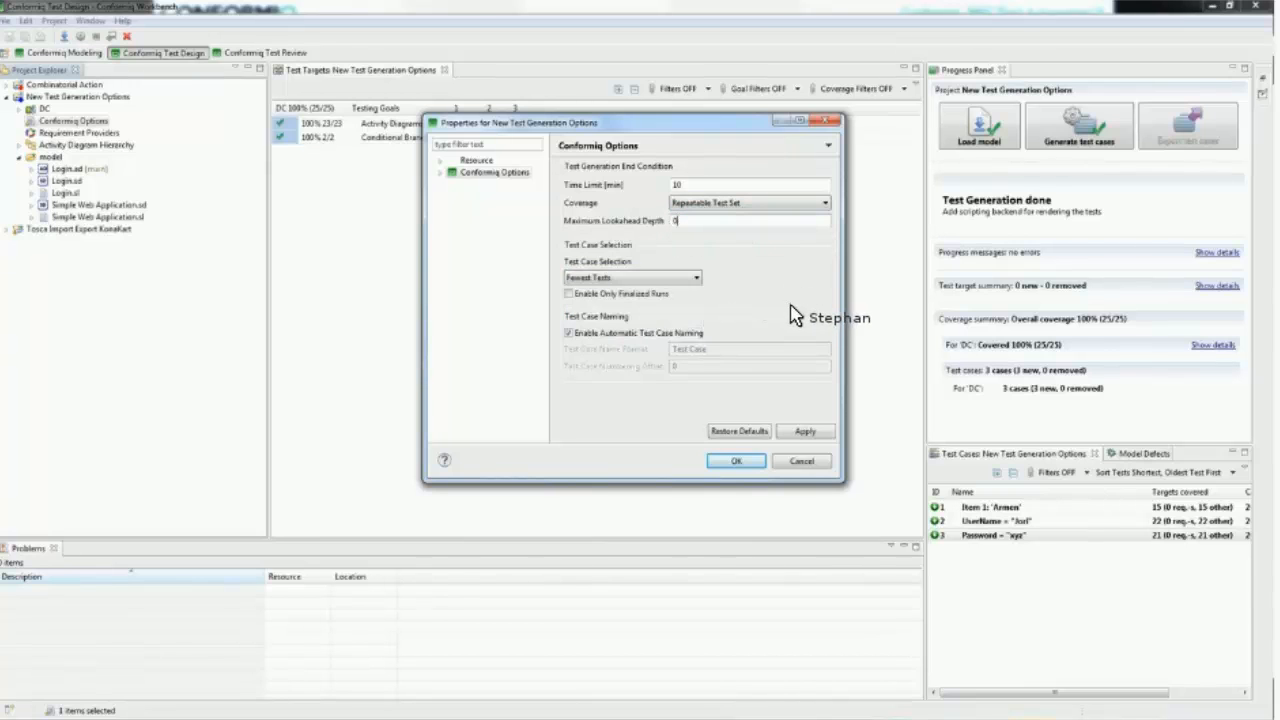
{"action": "key", "text": "BackSpace"}
{"action": "key", "text": "BackSpace"}
{"action": "type", "text": "8"}
{"action": "type", "text": "0"}
{"action": "key", "text": "Escape"}
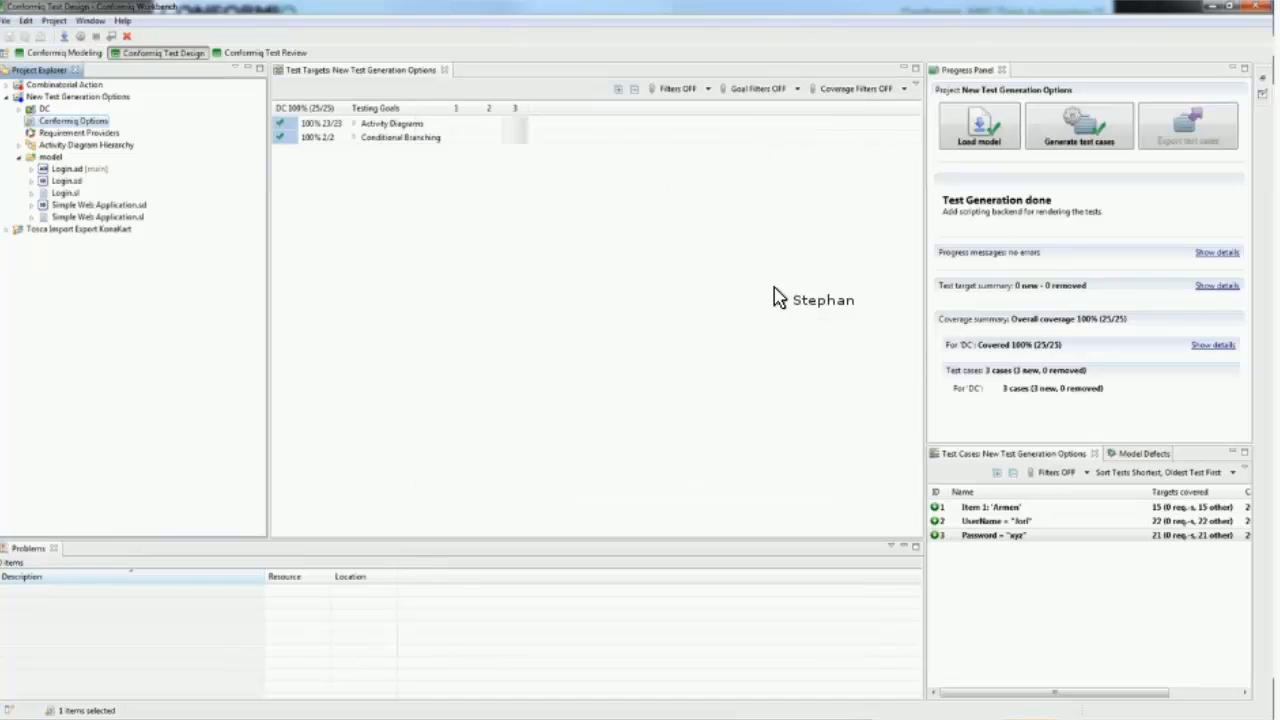
Step: Expand the Data Objects testing goals down to the 'UserInfo' form values to see which test cases cover each value
{"action": "double_click", "coordinate": [355, 125]}
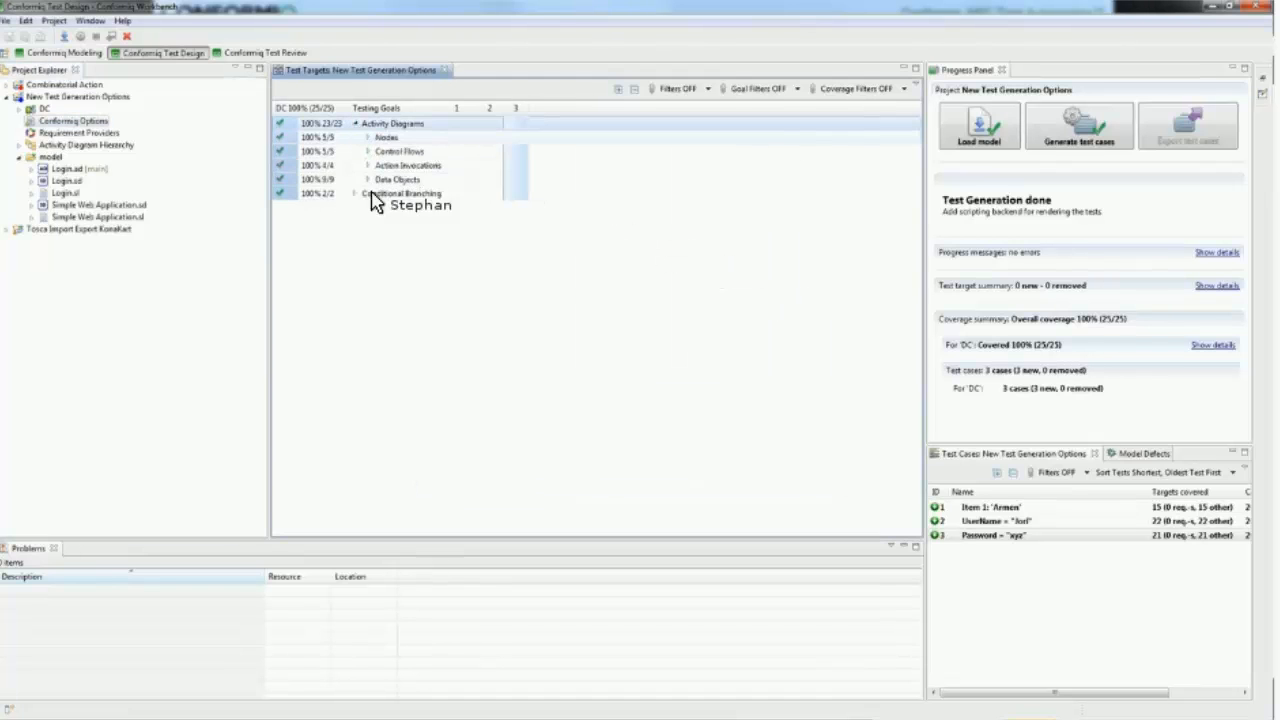
{"action": "double_click", "coordinate": [378, 180]}
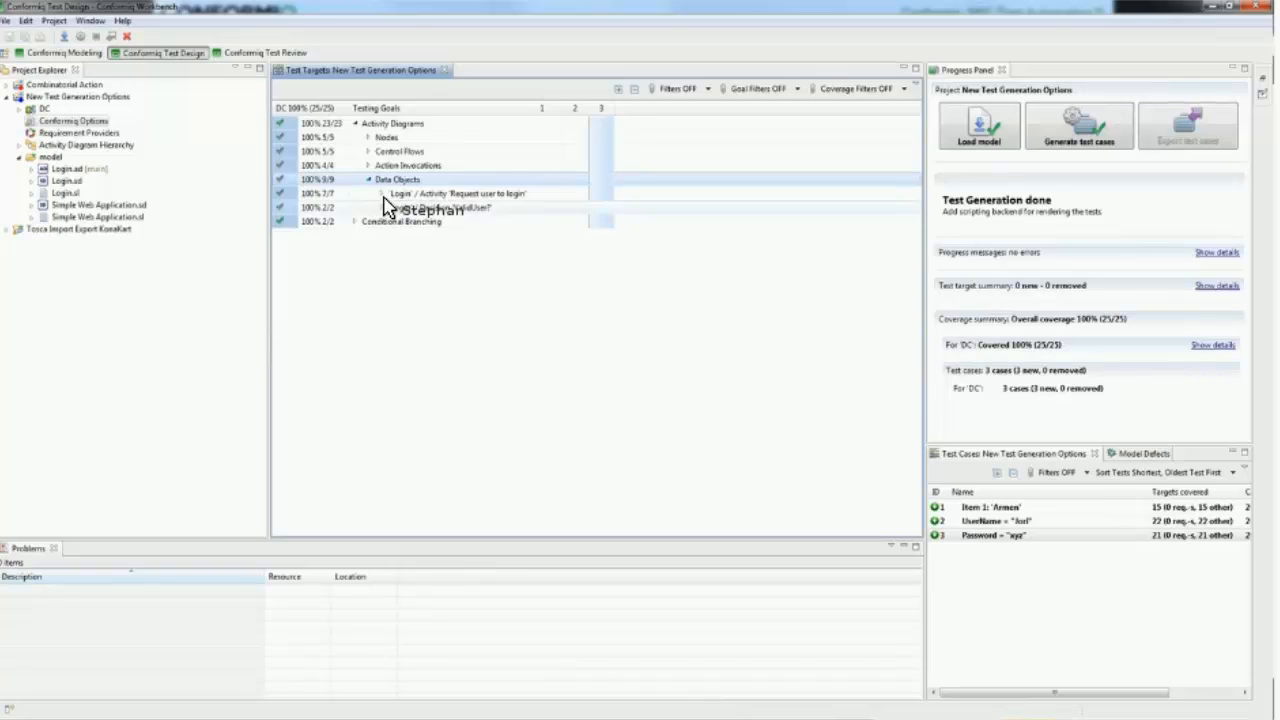
{"action": "double_click", "coordinate": [388, 195]}
{"action": "double_click", "coordinate": [402, 208]}
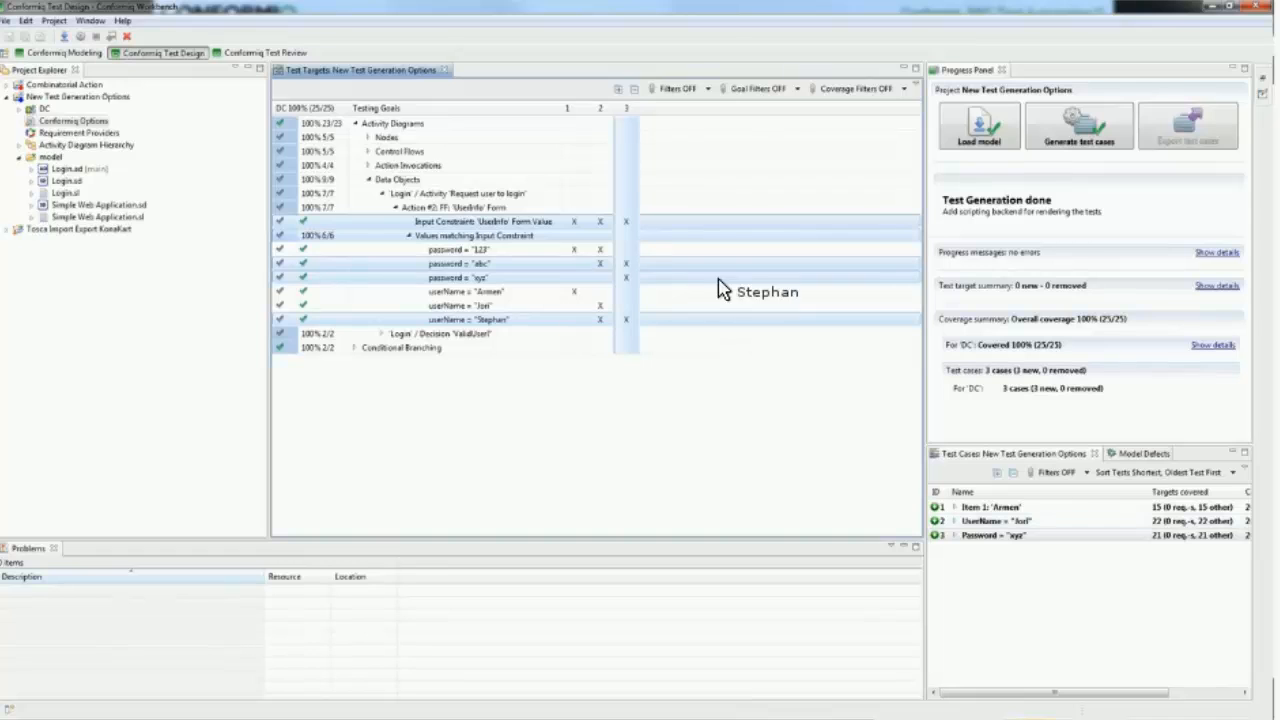
Step: Enable Data Distribution in the advanced Conformiq Options of the New Test Generation Options project
{"action": "left_click_drag", "start_coordinate": [400, 322], "coordinate": [45, 135]}
{"action": "right_click", "coordinate": [45, 123]}
{"action": "left_click", "coordinate": [52, 131]}
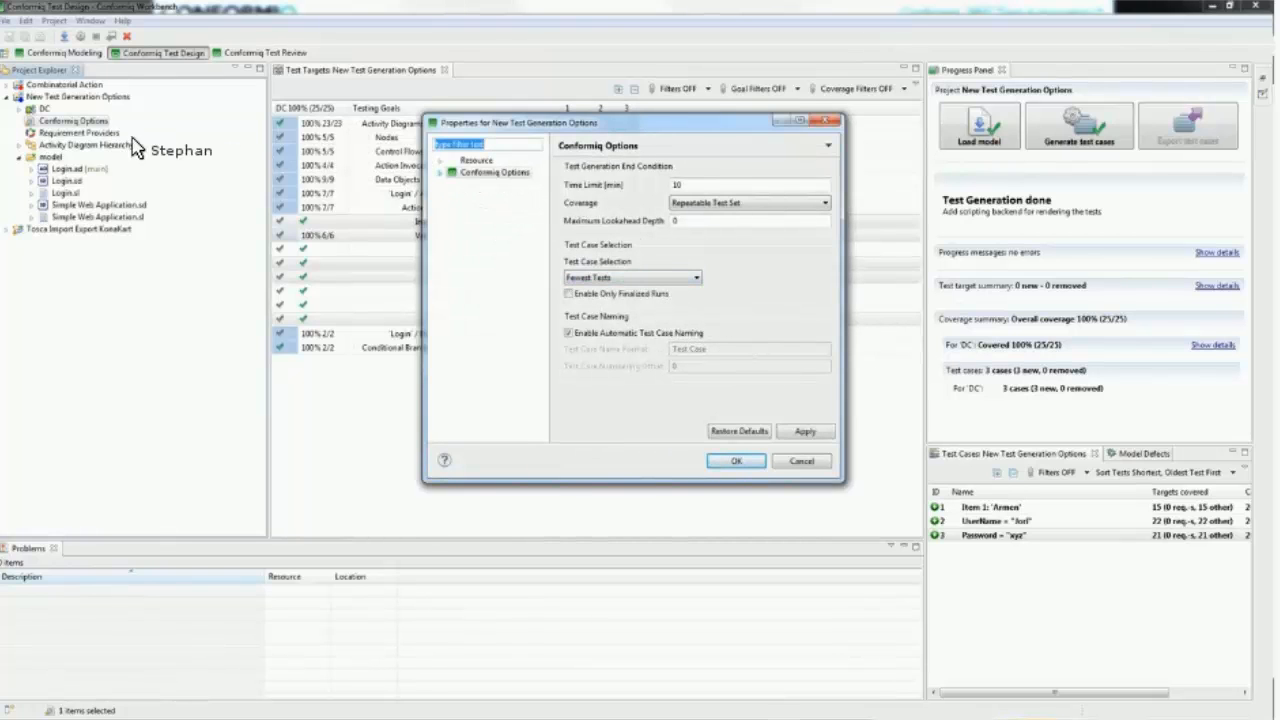
{"action": "left_click", "coordinate": [441, 173]}
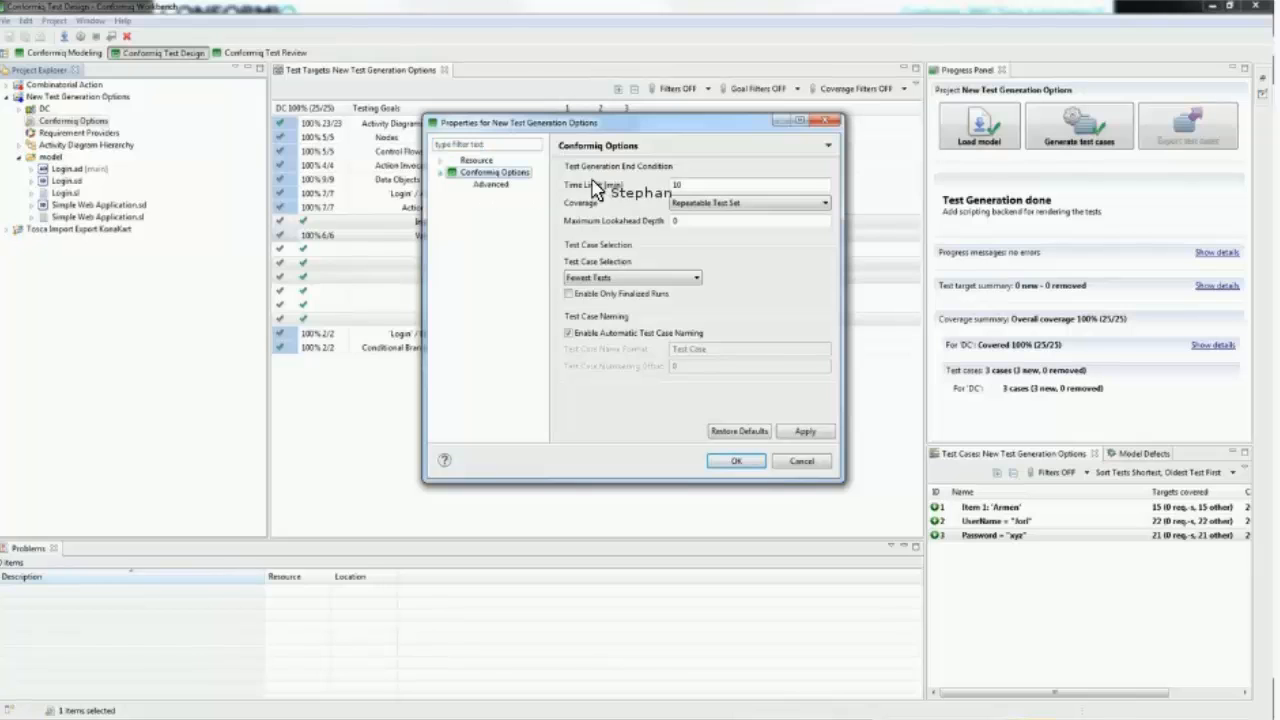
{"action": "key", "text": "Down"}
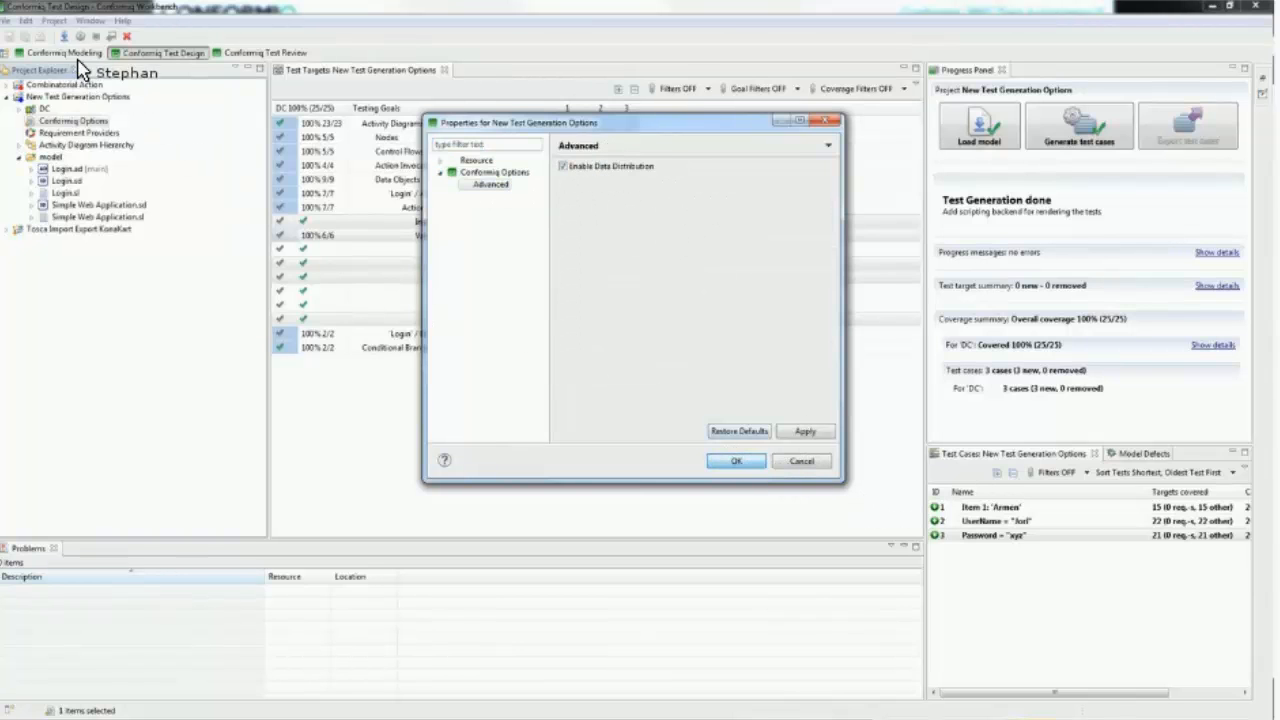
{"action": "key", "text": "Return"}
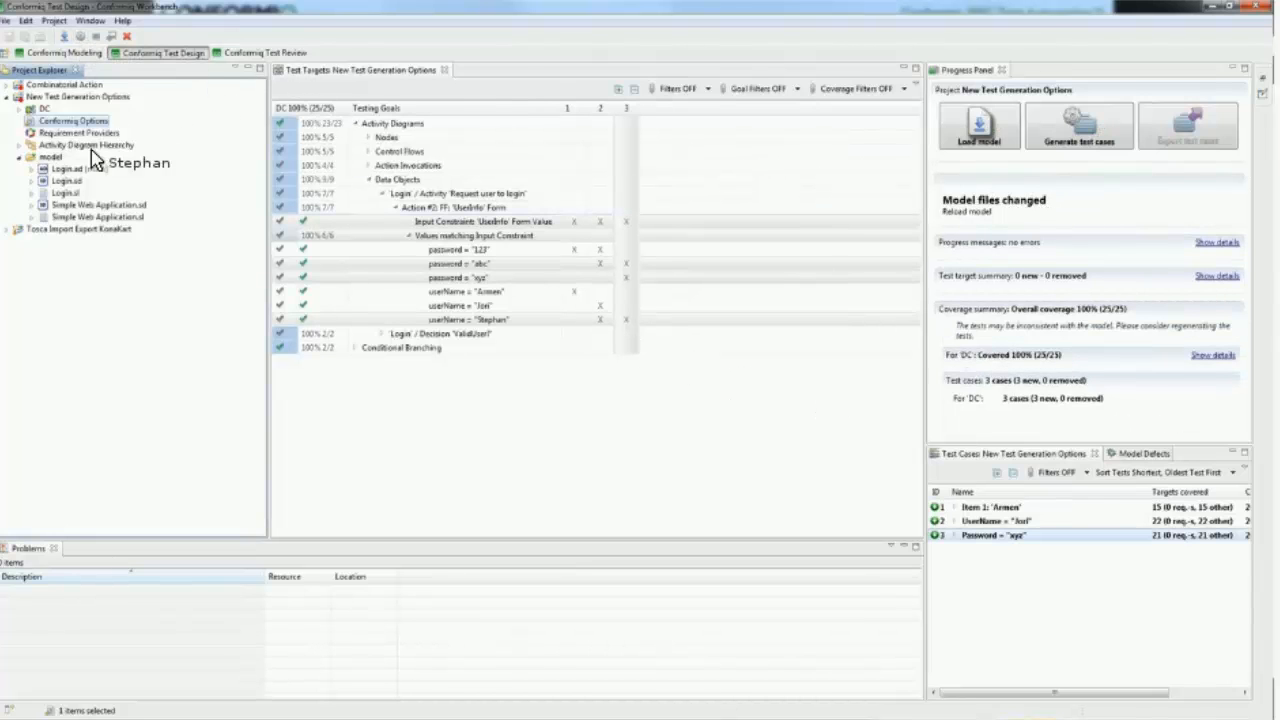
{"action": "left_click", "coordinate": [87, 57]}
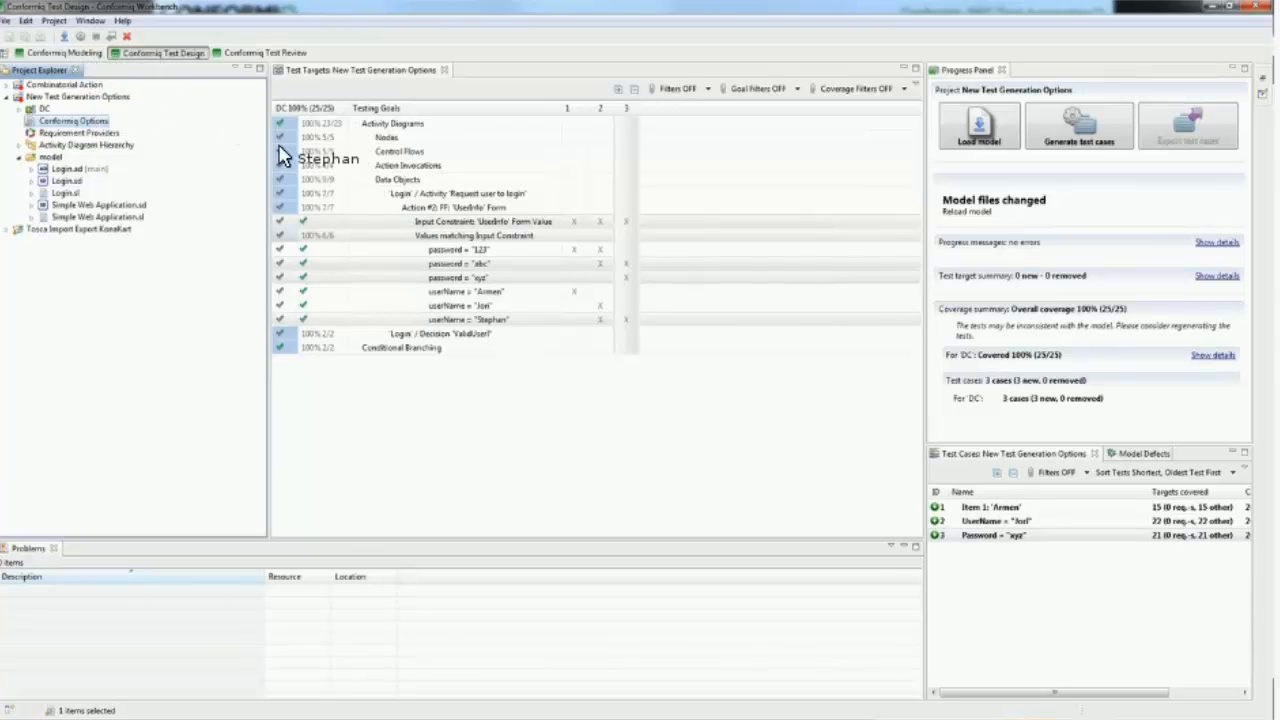
Step: Review the 'UserInfo' form's input alternatives and the Successful login and Invalid Login branches in the main Login activity diagram
{"action": "left_click", "coordinate": [536, 194]}
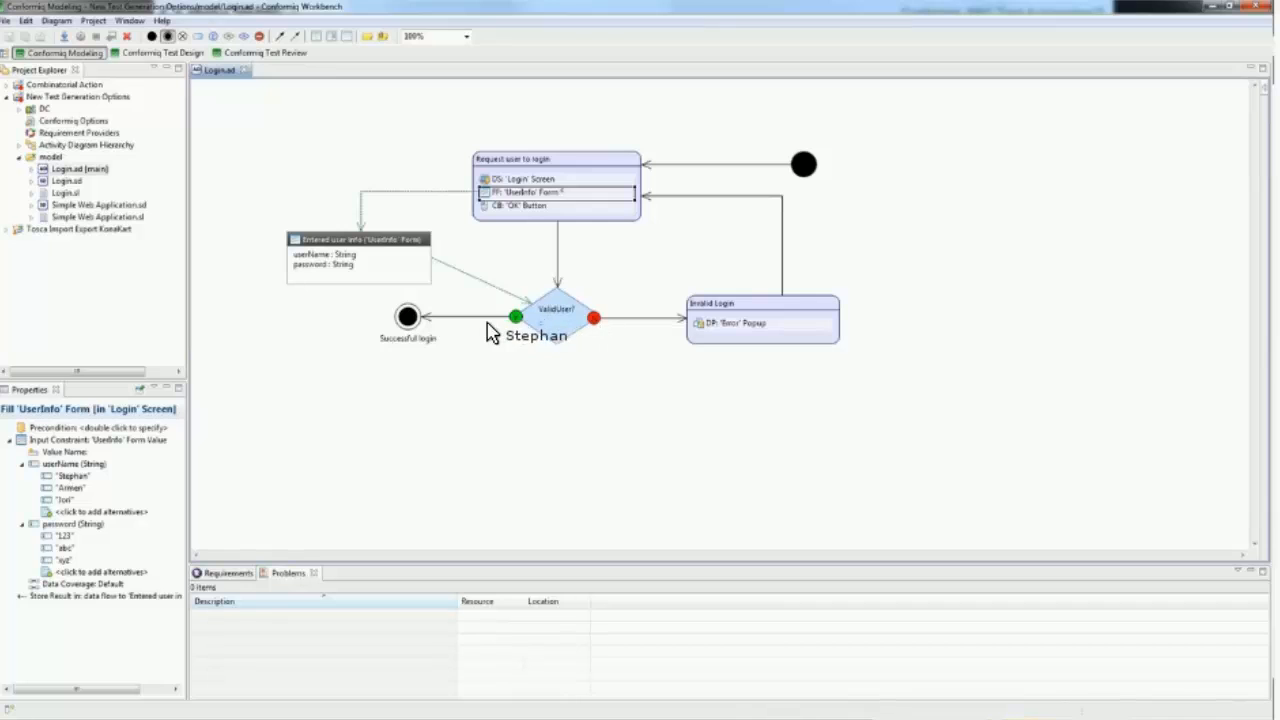
{"action": "left_click", "coordinate": [408, 318]}
{"action": "left_click", "coordinate": [798, 313]}
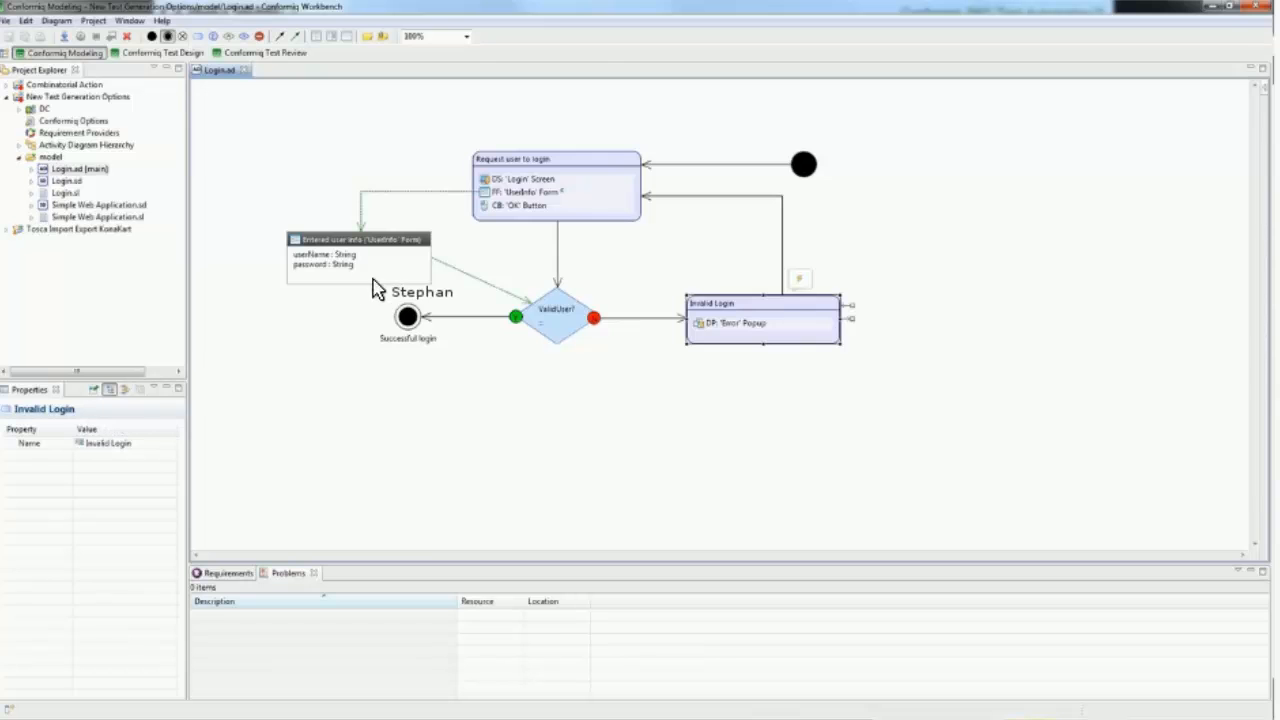
{"action": "left_click", "coordinate": [553, 195]}
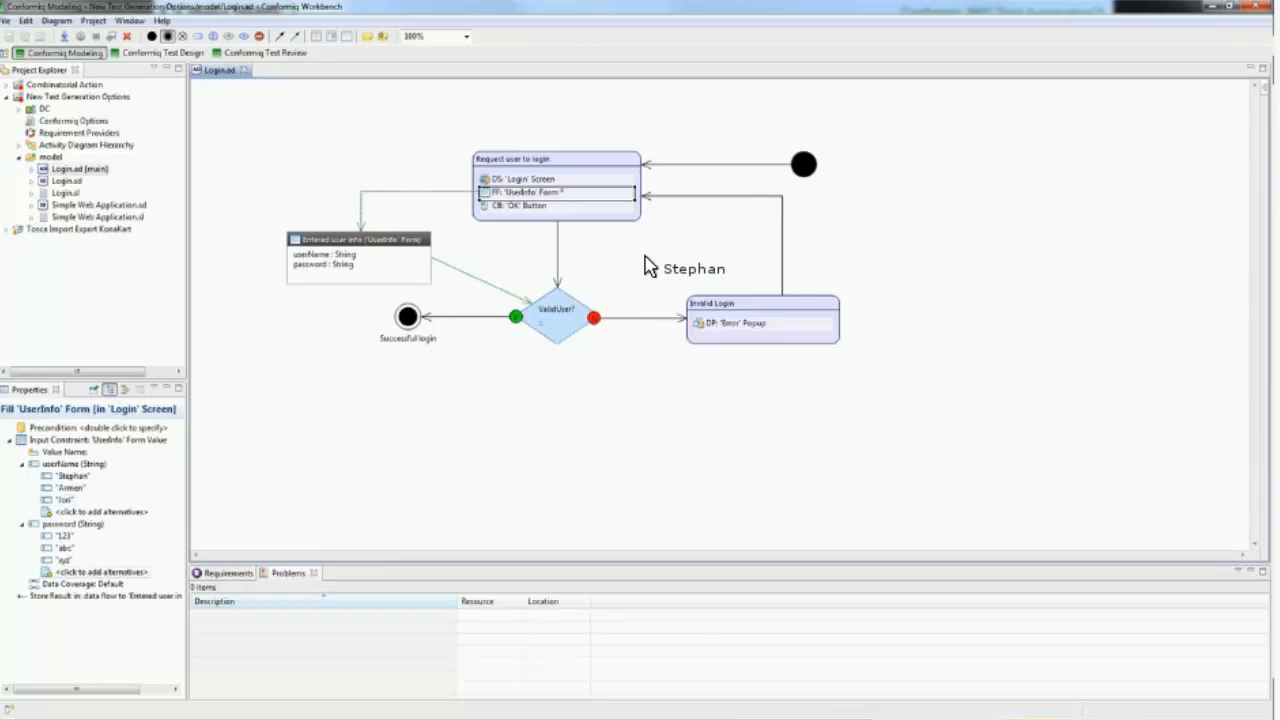
{"action": "left_click_drag", "start_coordinate": [617, 291], "coordinate": [536, 224]}
Step: Add a Combinatorial Action to the 'Request user to login' activity
{"action": "left_click", "coordinate": [599, 154]}
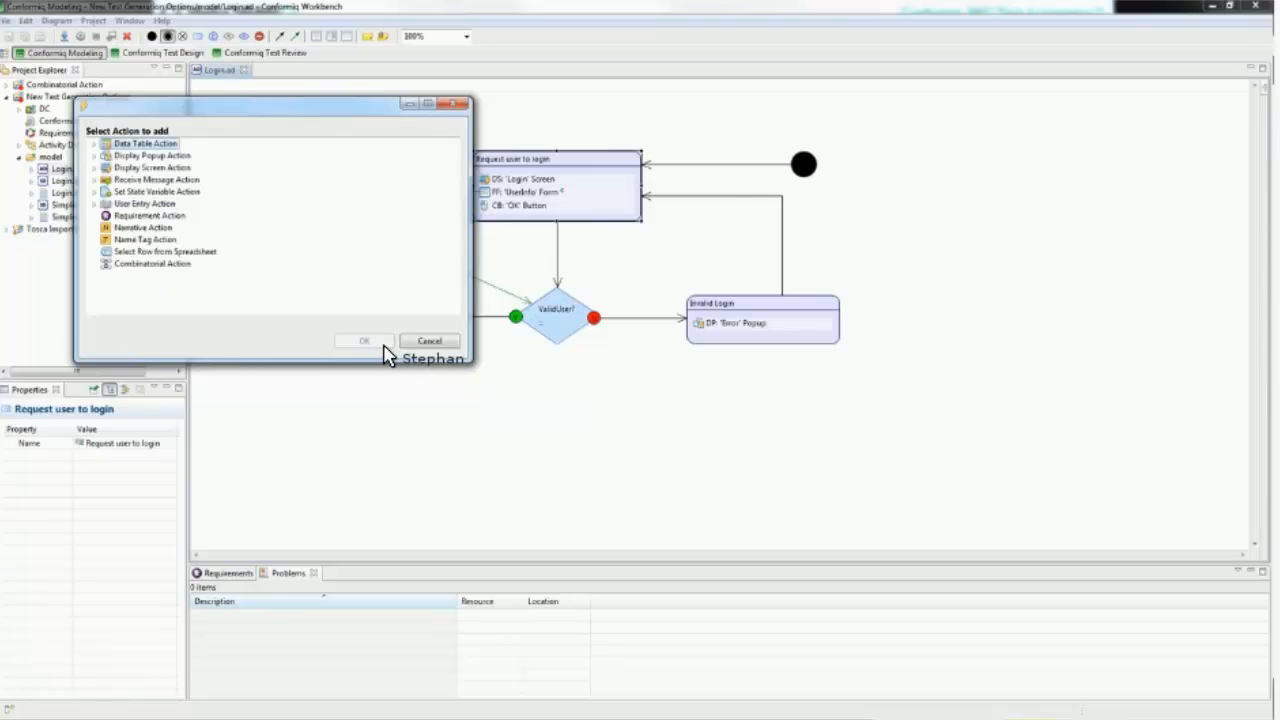
{"action": "left_click", "coordinate": [152, 264]}
{"action": "left_click", "coordinate": [366, 341]}
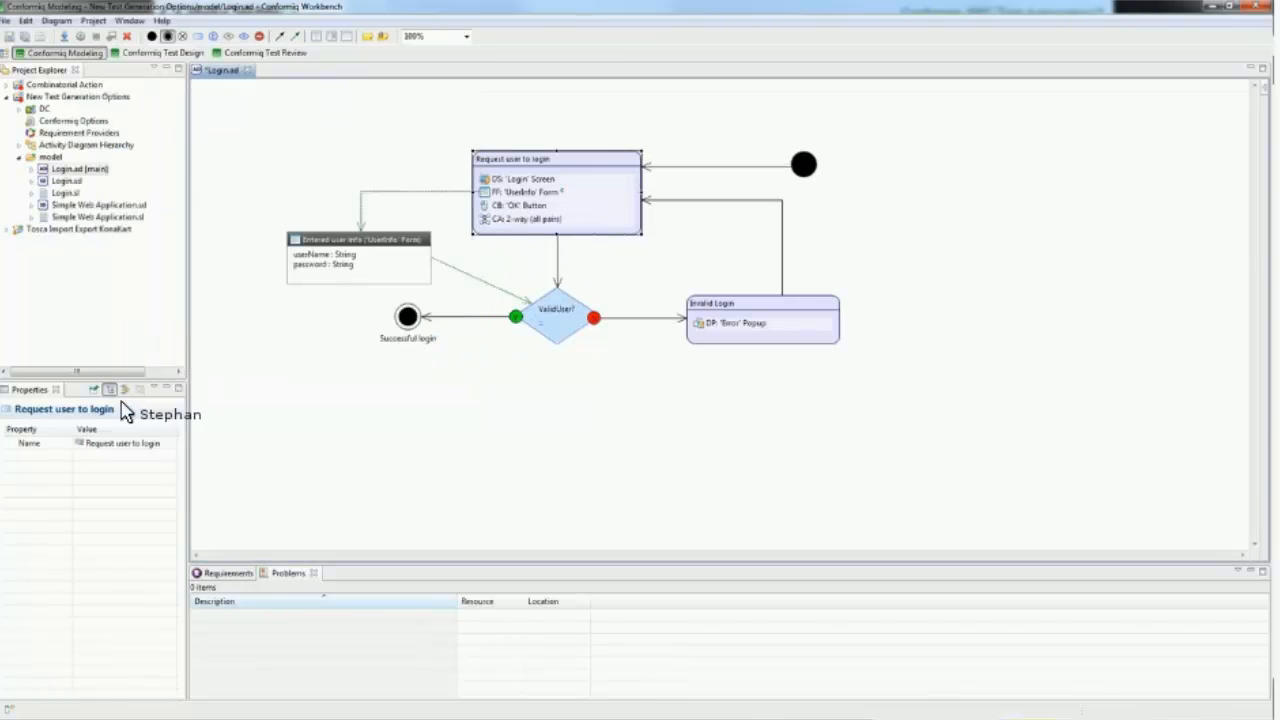
Step: Set the result of Action #2, the 'UserInfo' Form, as the 2-way (all pairs) Combinatorial Action's alternatives and save the diagram
{"action": "right_click", "coordinate": [72, 453]}
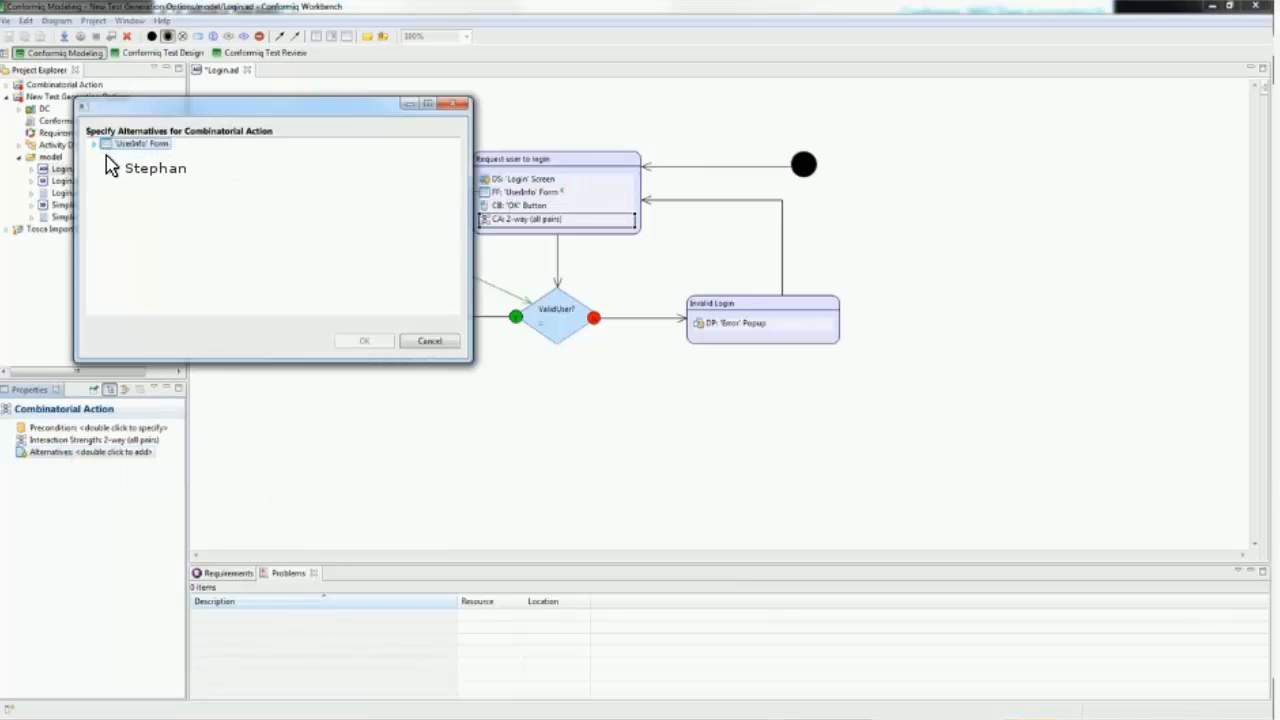
{"action": "left_click", "coordinate": [95, 144]}
{"action": "left_click", "coordinate": [107, 156]}
{"action": "left_click", "coordinate": [265, 168]}
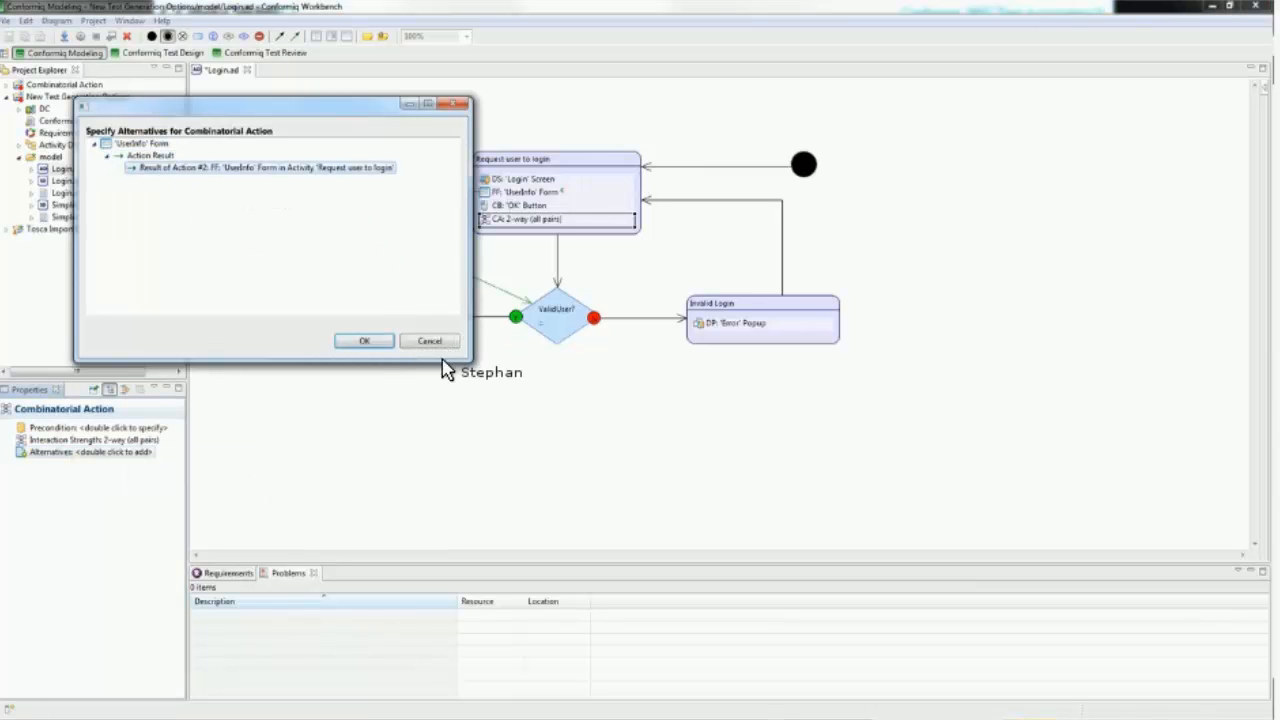
{"action": "key", "text": "Return"}
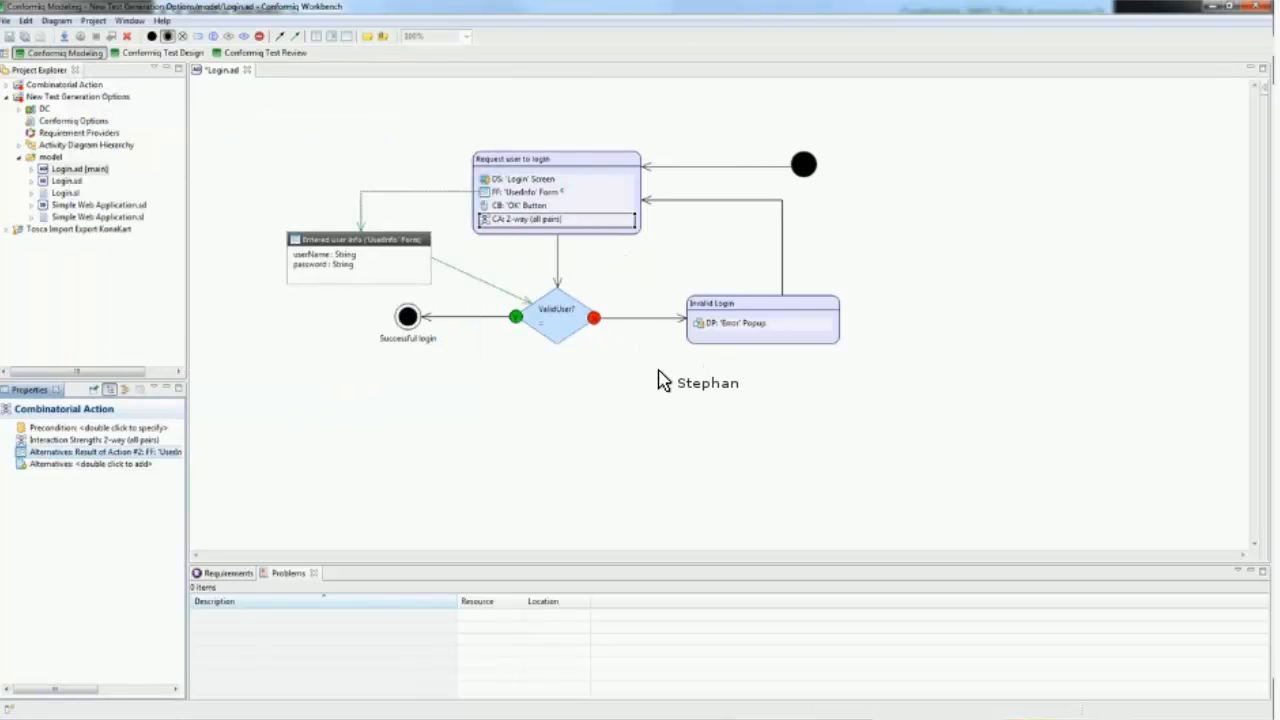
{"action": "key", "text": "ctrl+s"}
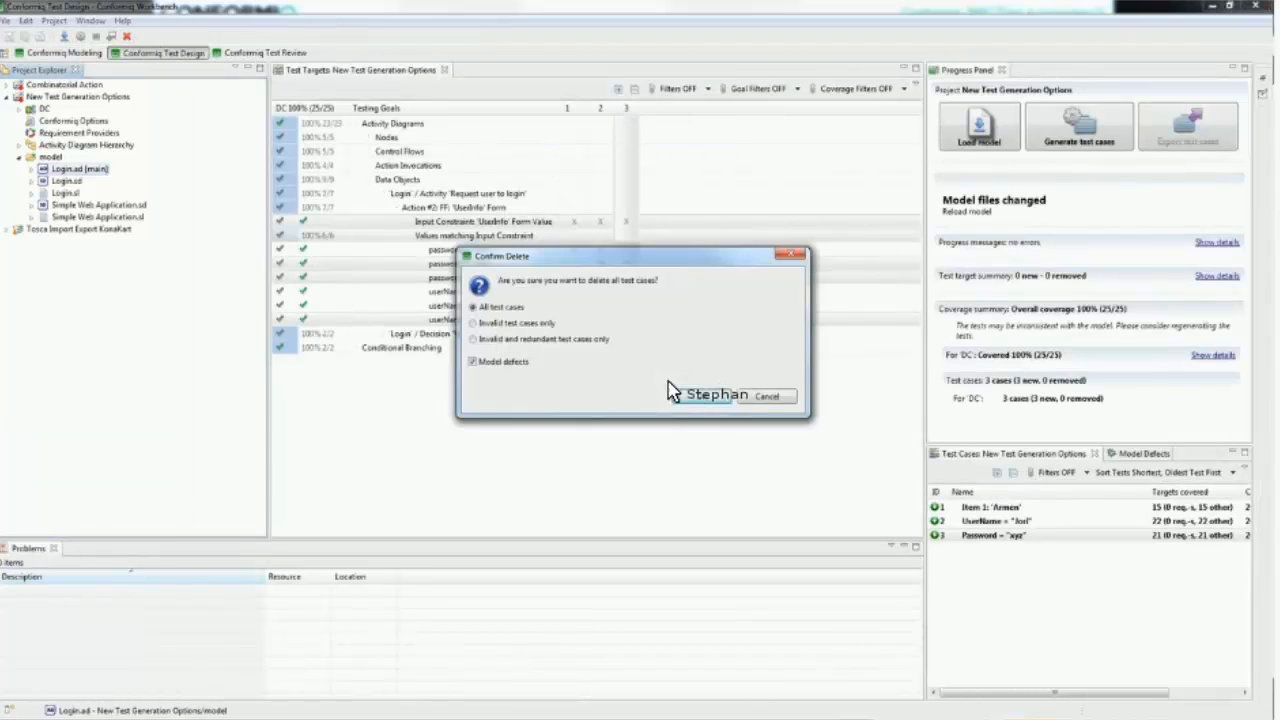
Step: Delete all existing test cases and model defects, and examine the progress messages of the regenerated test suite
{"action": "left_click", "coordinate": [682, 391]}
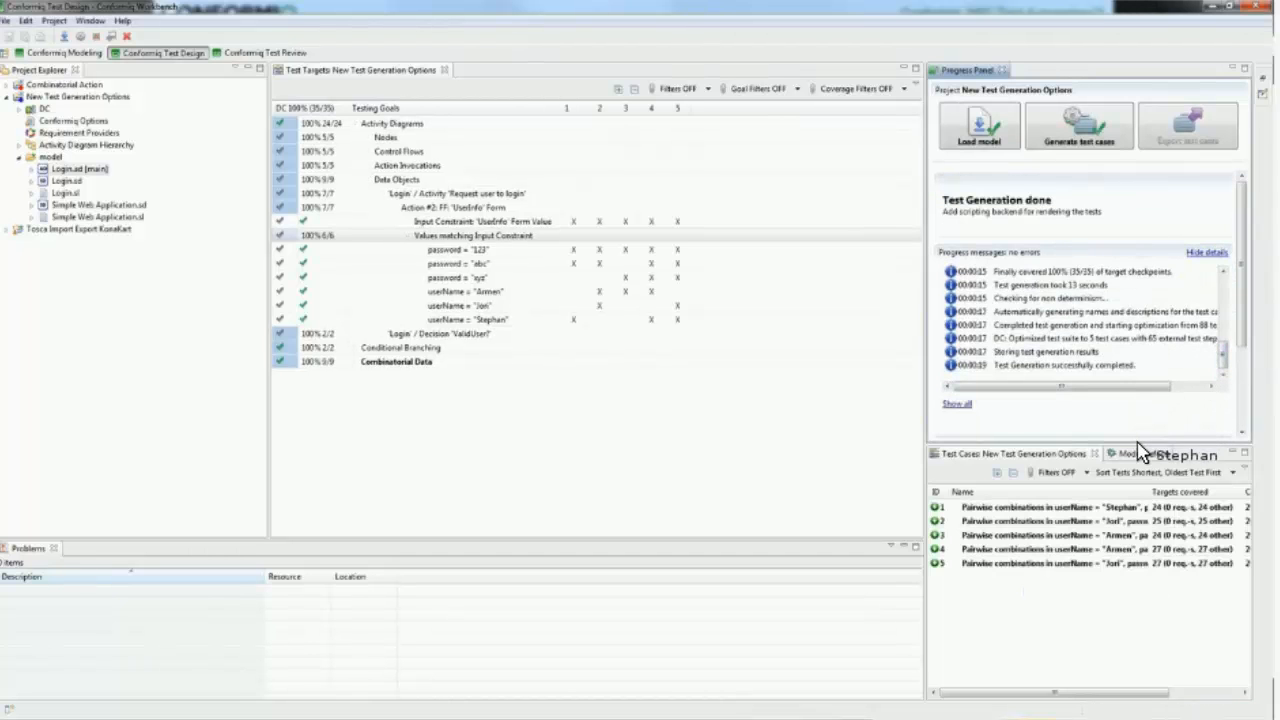
{"action": "left_click_drag", "start_coordinate": [1140, 445], "coordinate": [1126, 538]}
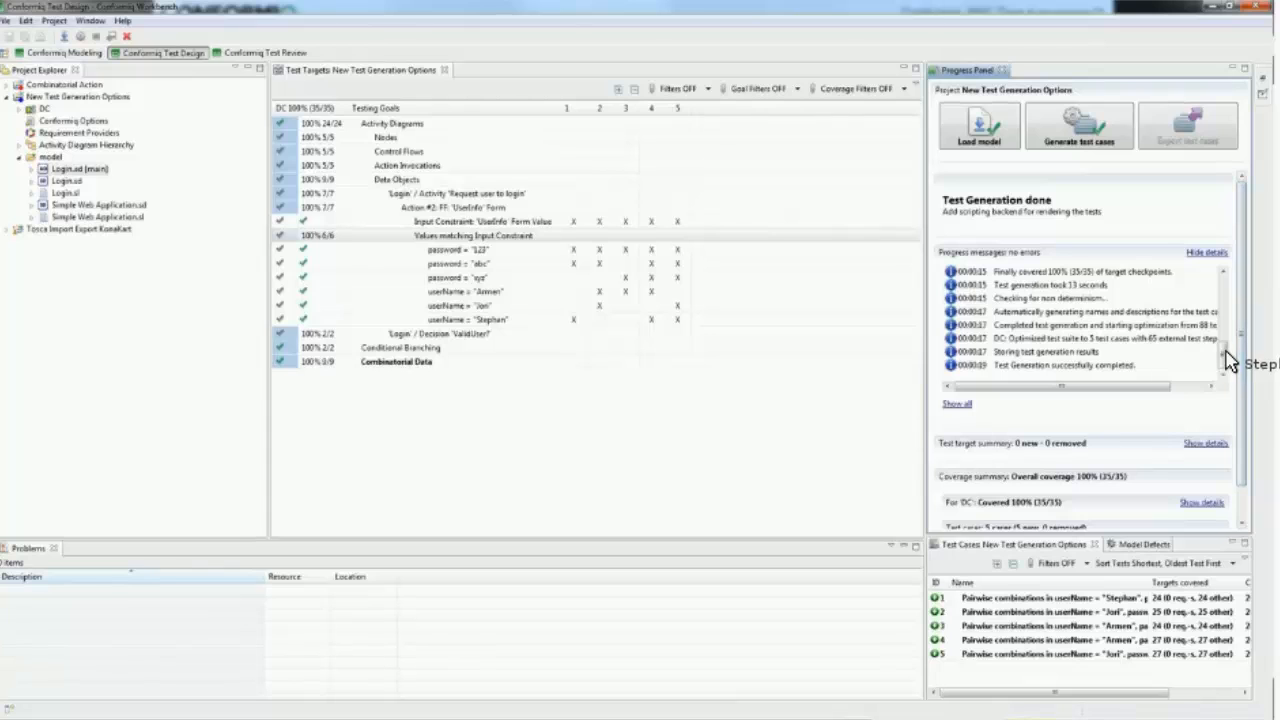
{"action": "scroll", "coordinate": [1230, 357], "scroll_direction": "up", "scroll_amount": 4}
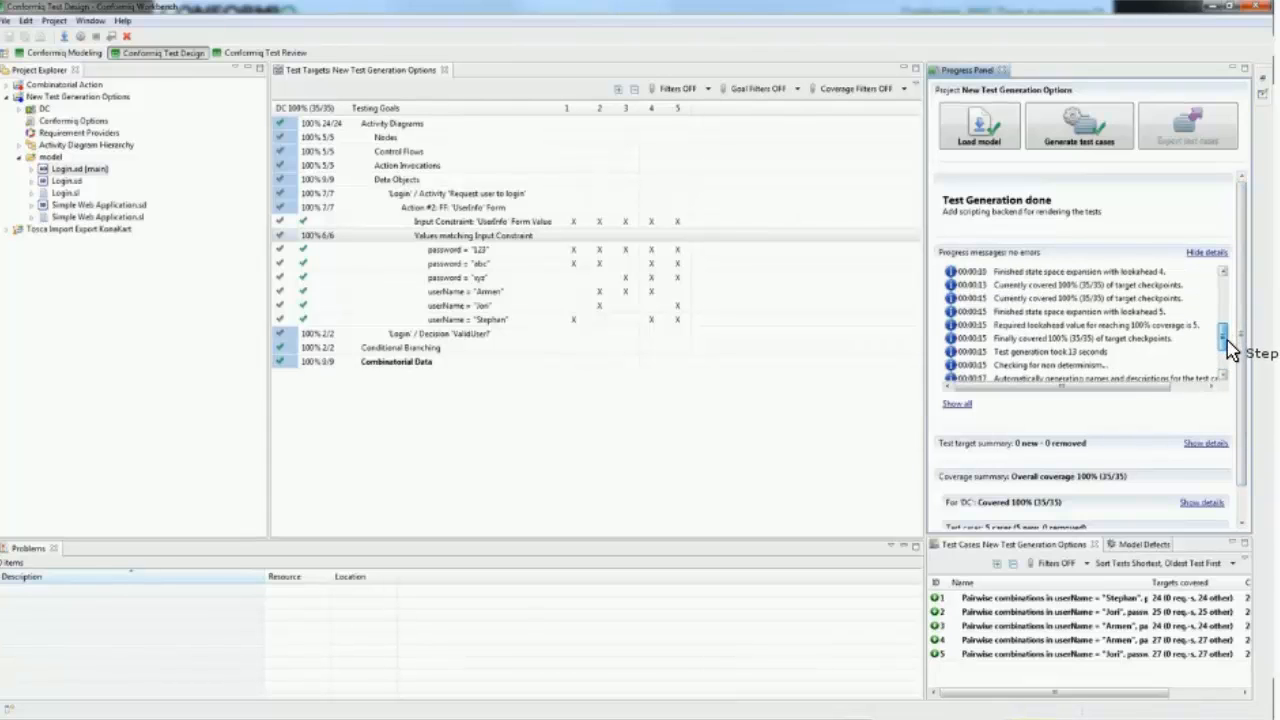
{"action": "scroll", "coordinate": [1000, 357], "scroll_direction": "down", "scroll_amount": 1}
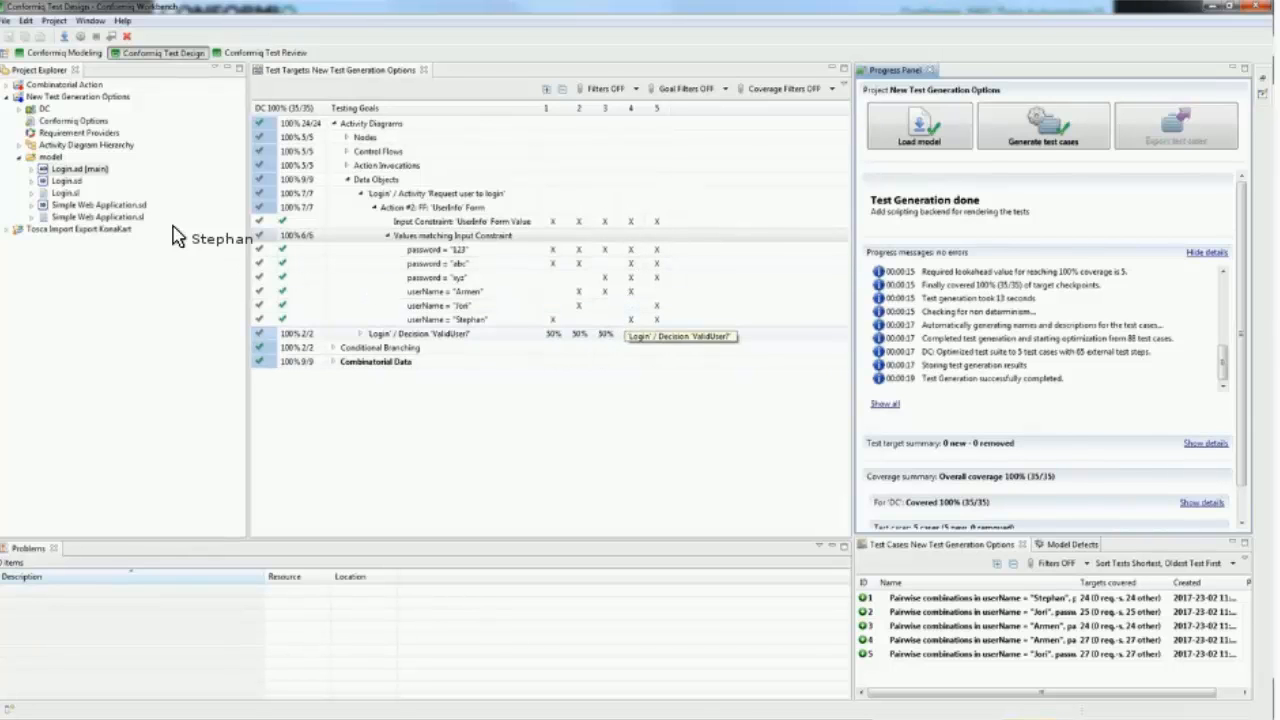
Step: Reopen the main Login diagram and compare the ValidUser? decision's condition values with the 'UserInfo' form's input alternatives
{"action": "double_click", "coordinate": [78, 172]}
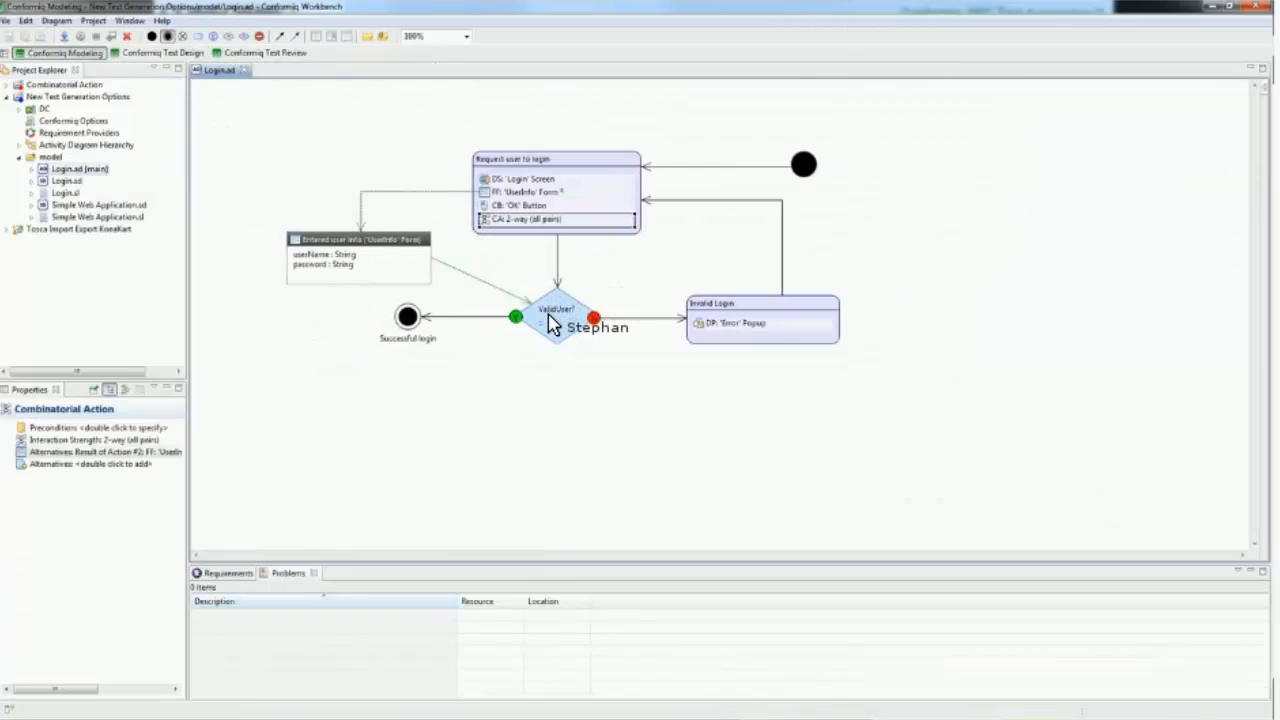
{"action": "left_click", "coordinate": [556, 316]}
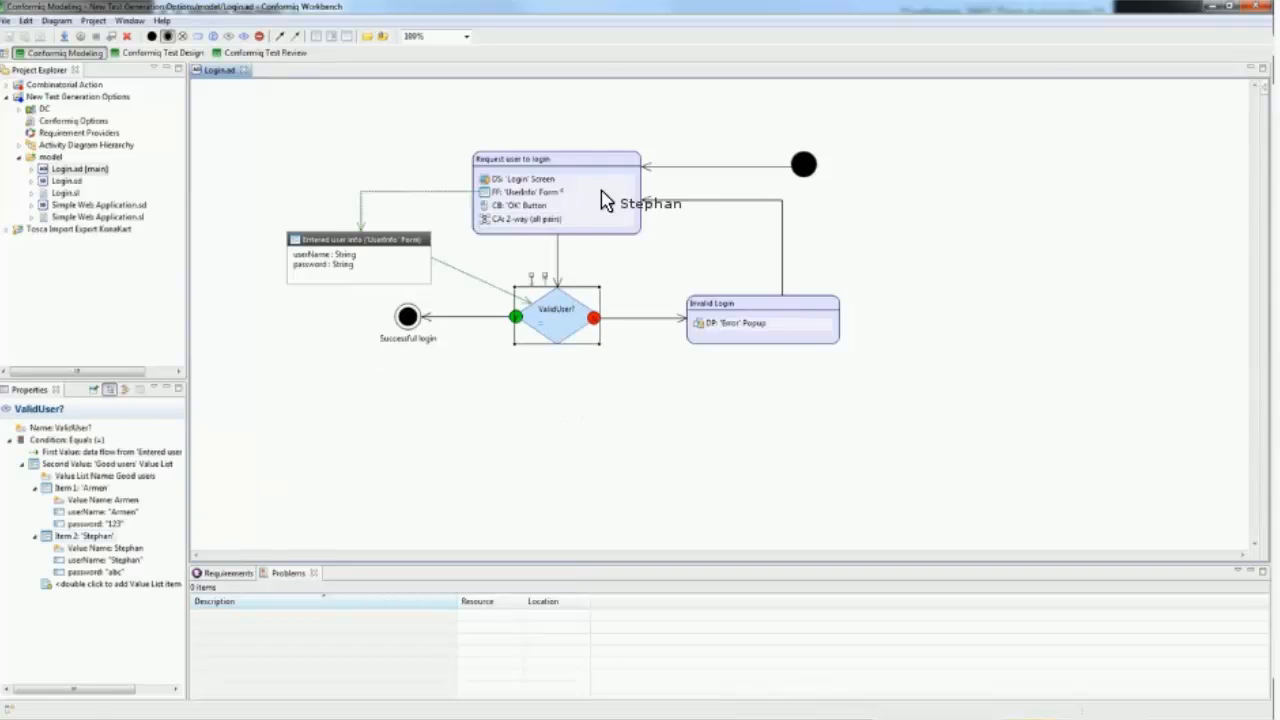
{"action": "left_click", "coordinate": [498, 192]}
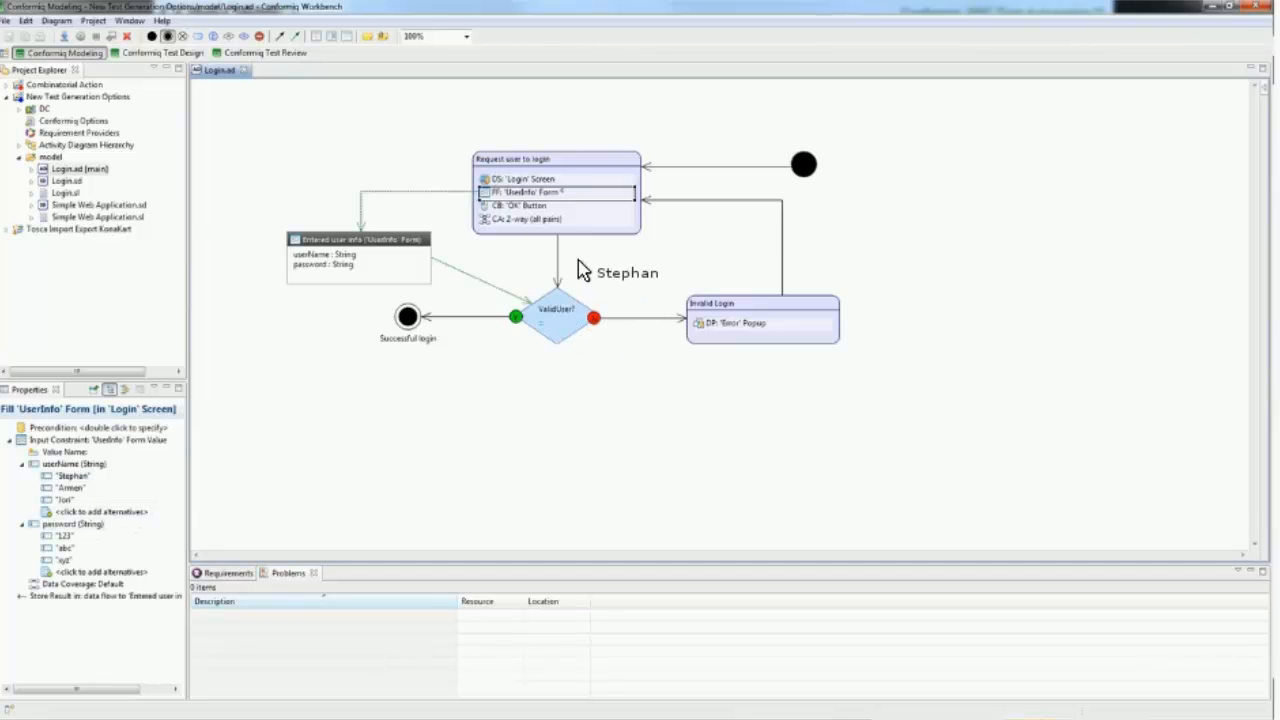
{"action": "left_click", "coordinate": [590, 332]}
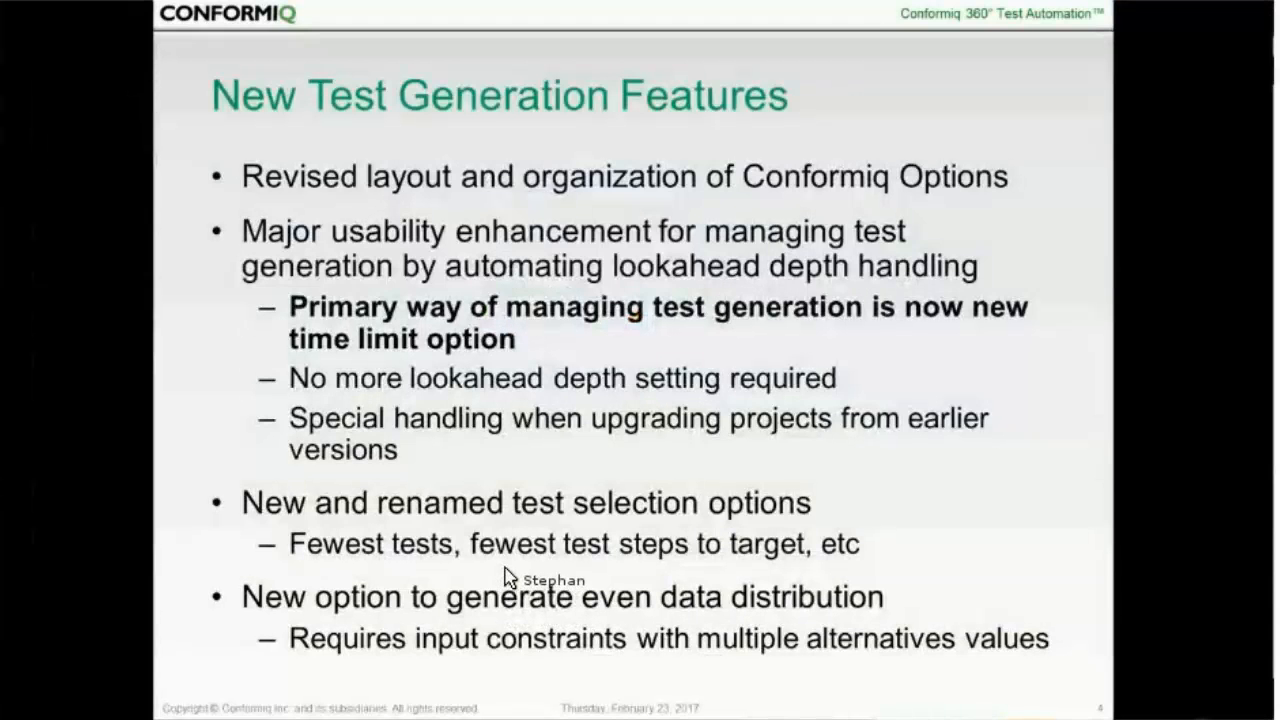
{"action": "left_click", "coordinate": [514, 586]}
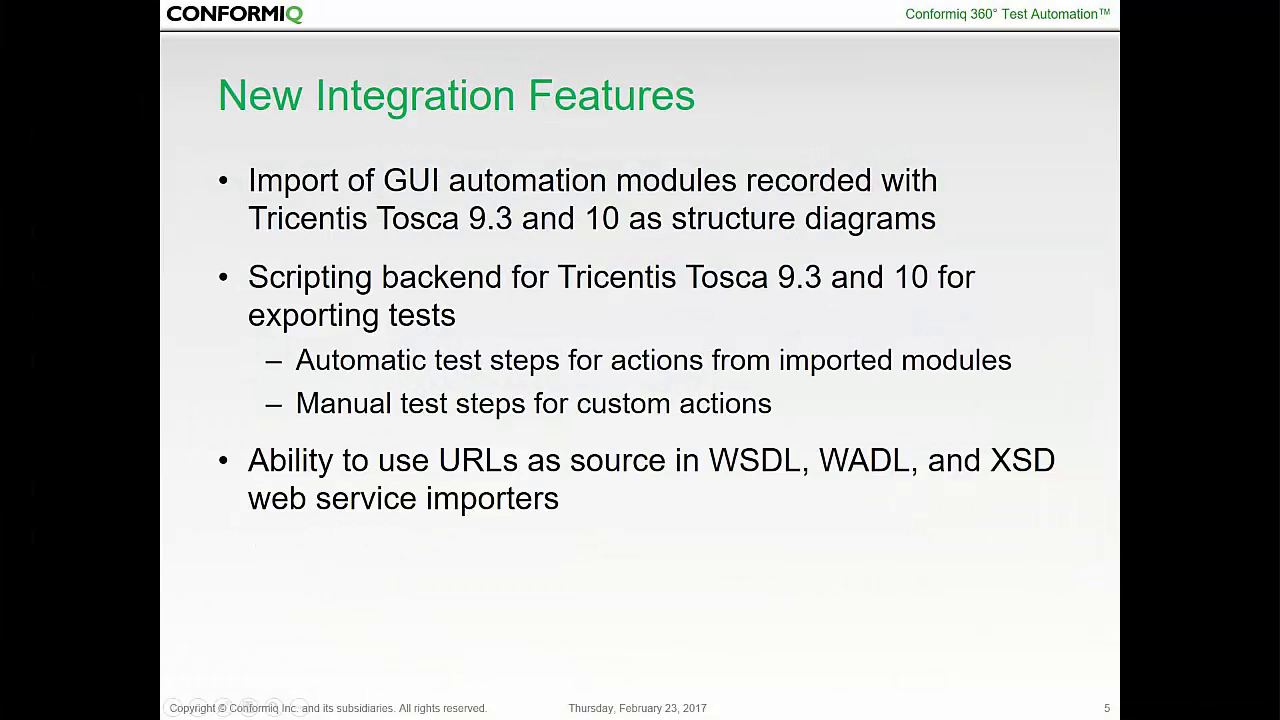
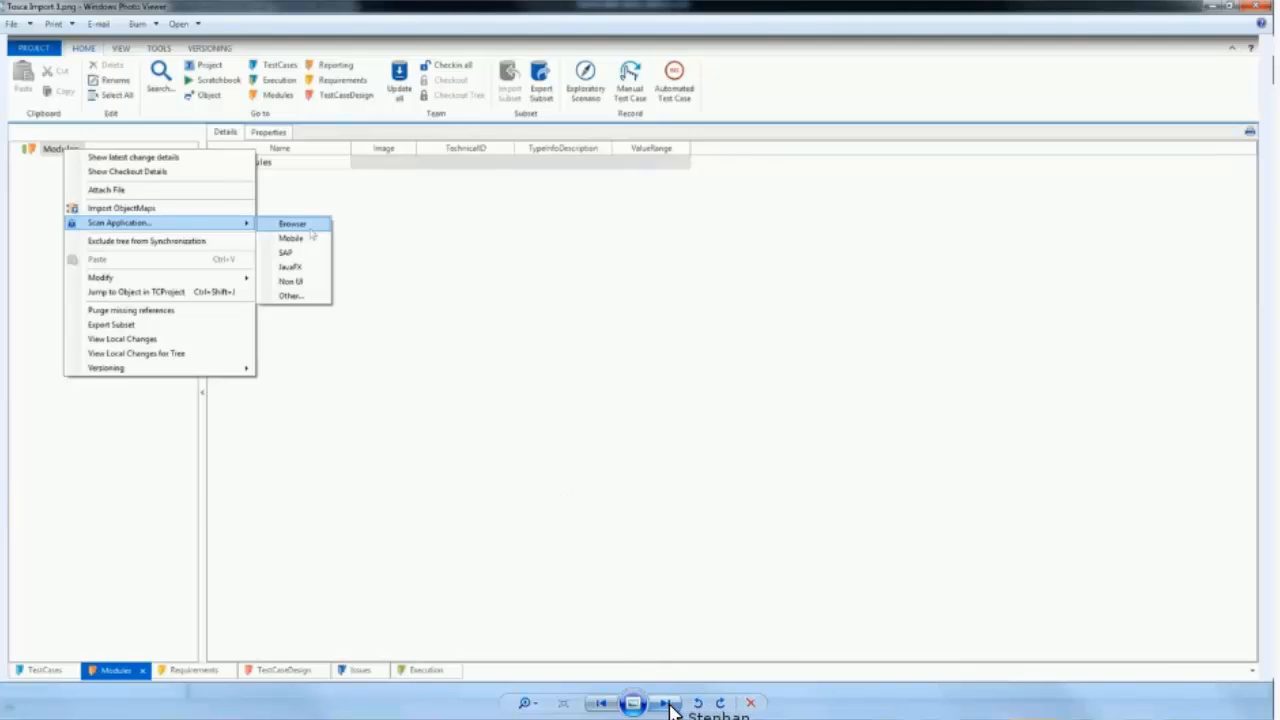
Step: Page through the Tosca Import screenshots to examine how the ParaBank browser page is scanned and its controls saved as a module
{"action": "left_click", "coordinate": [668, 704]}
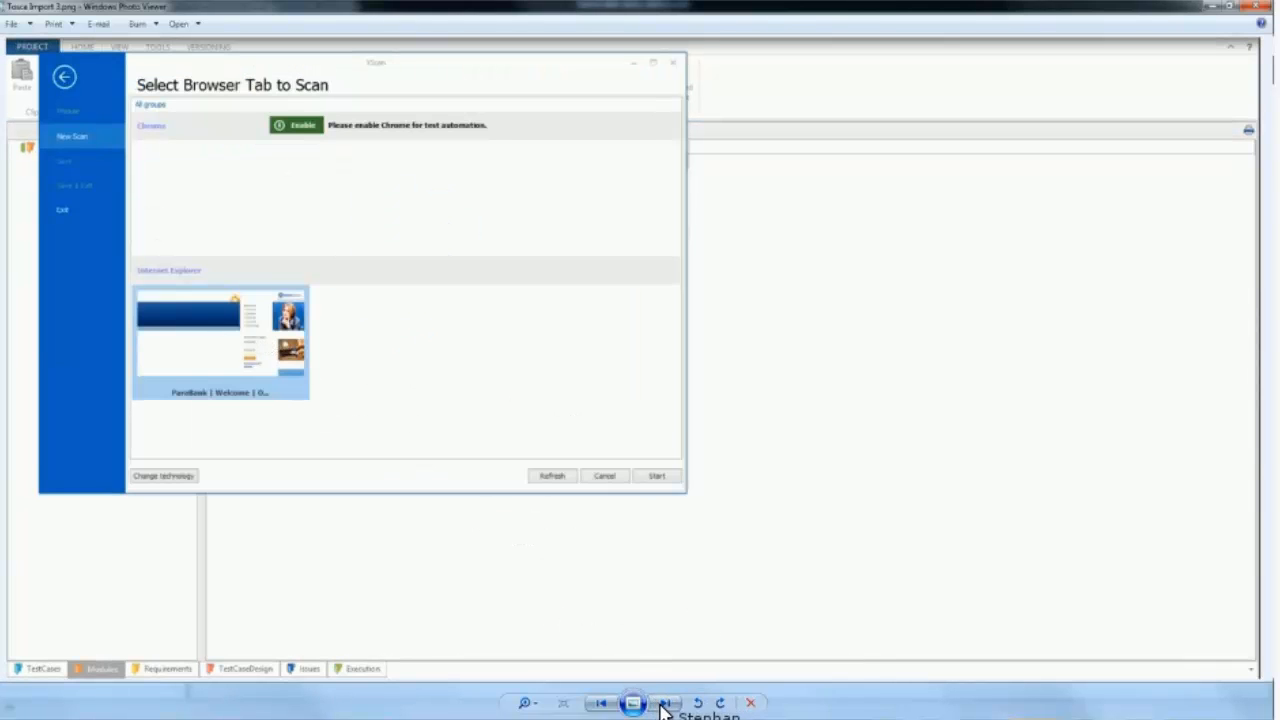
{"action": "key", "text": "Right"}
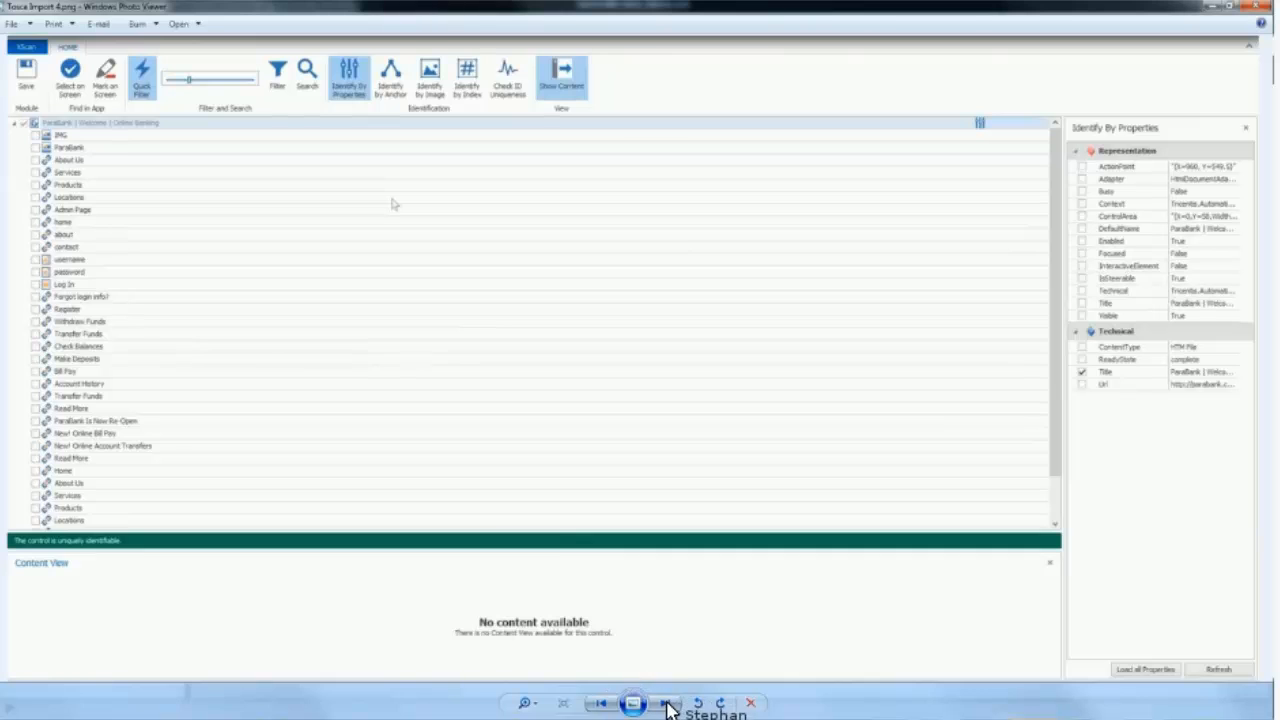
{"action": "key", "text": "Right"}
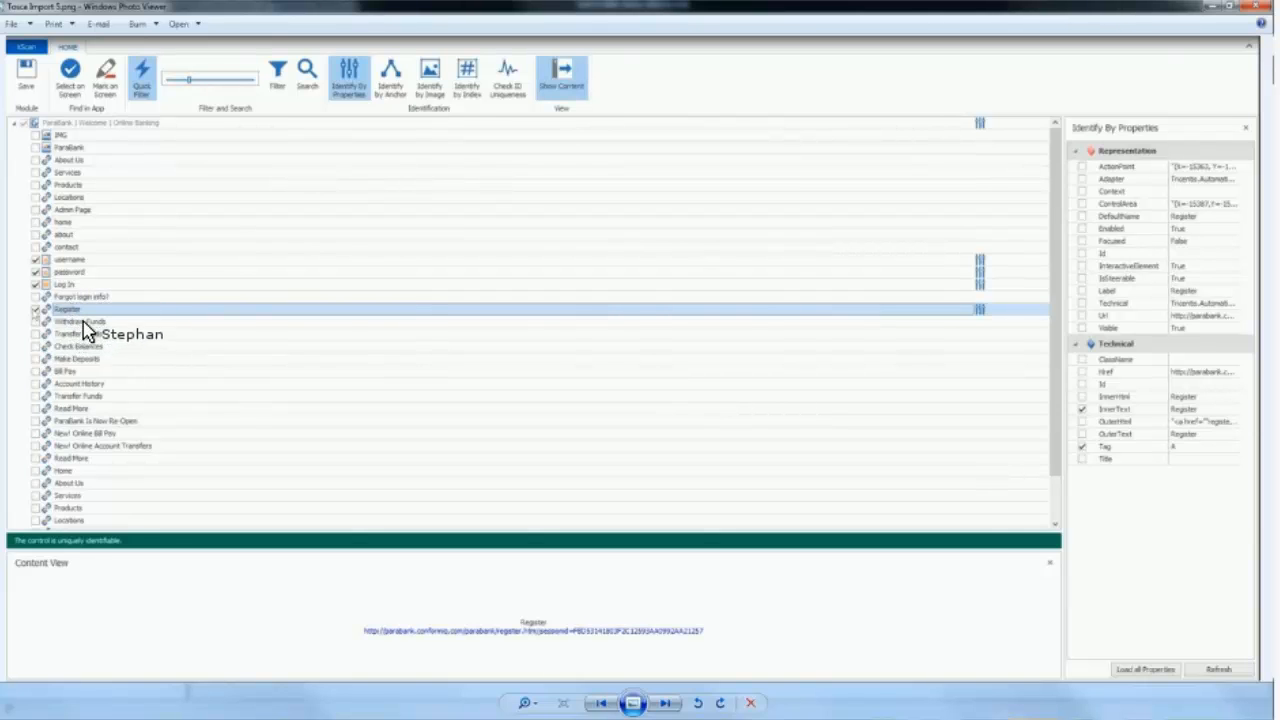
{"action": "left_click", "coordinate": [666, 704]}
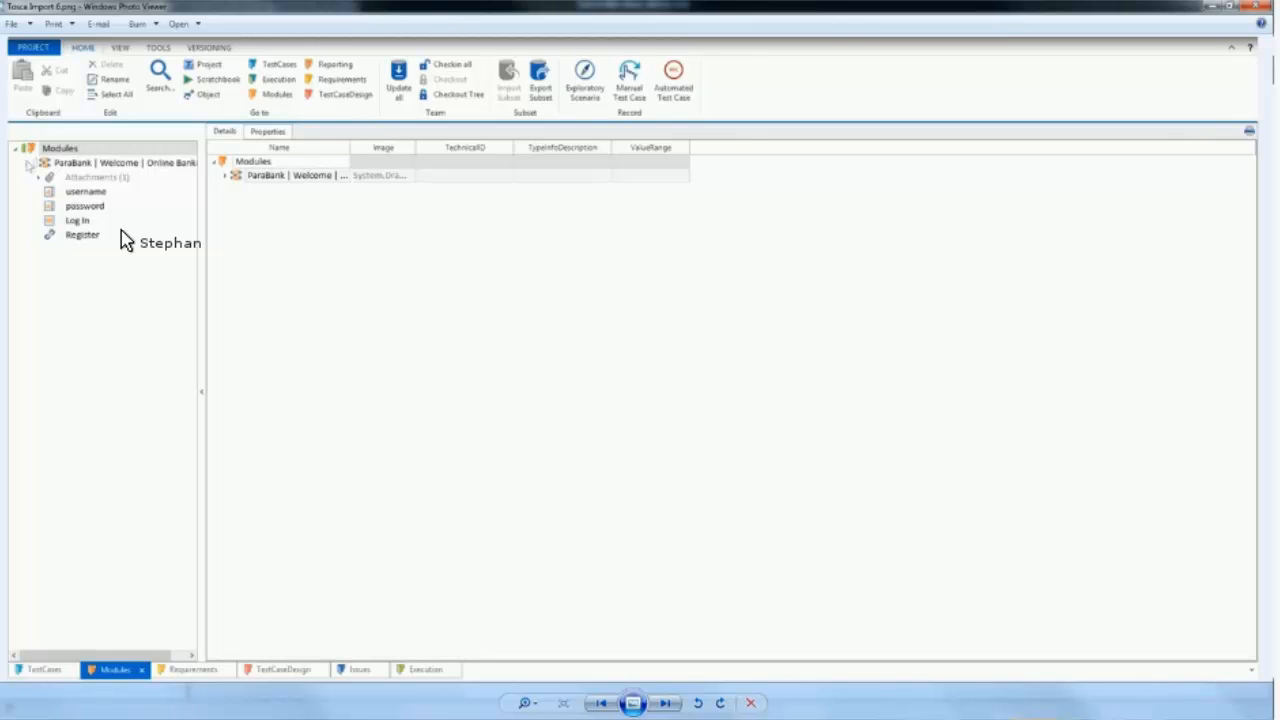
{"action": "left_click", "coordinate": [668, 704]}
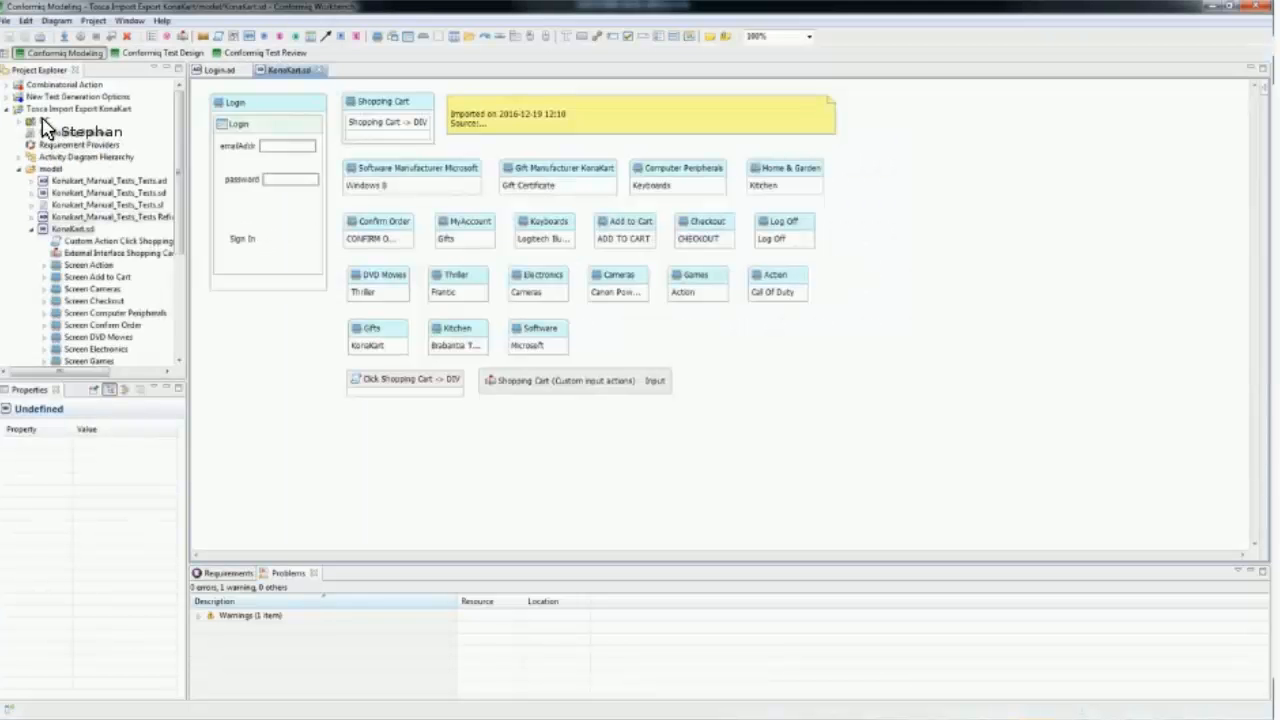
Step: In Conformiq, examine the Tricentis Tosca TBox Modules import wizard for the Tosca Import Export KonaKart project
{"action": "right_click", "coordinate": [42, 113]}
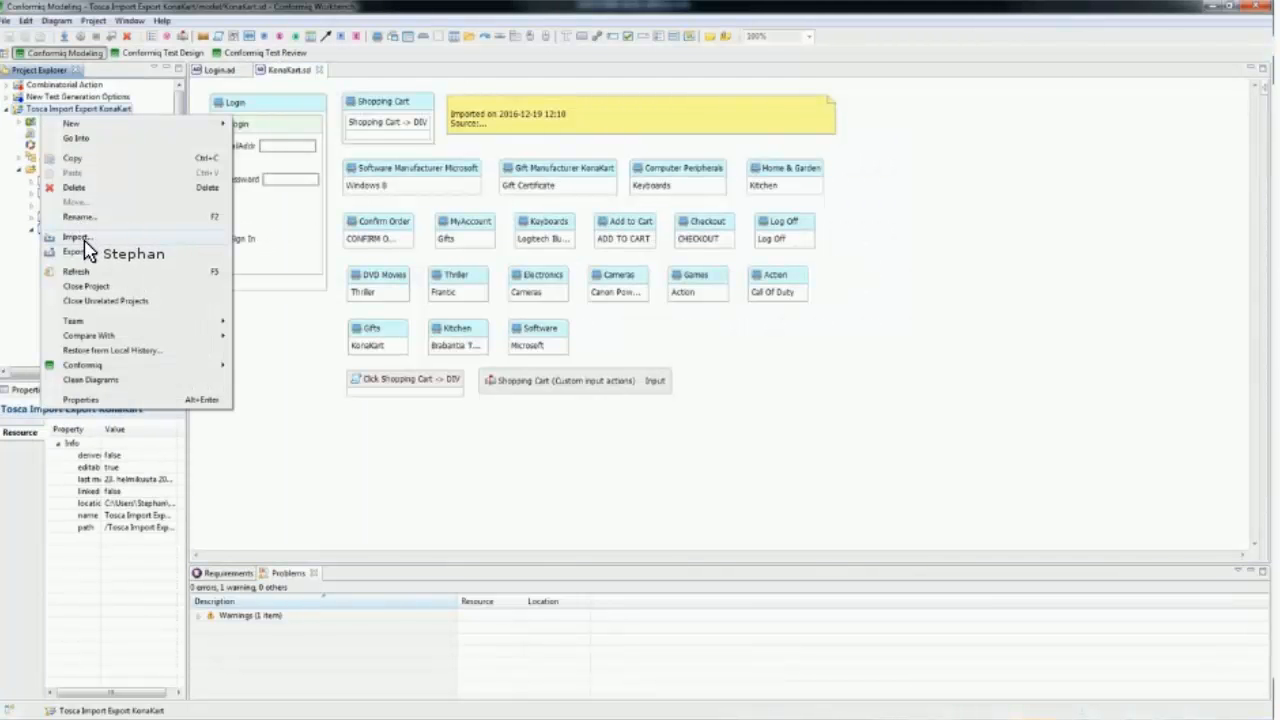
{"action": "left_click", "coordinate": [84, 240]}
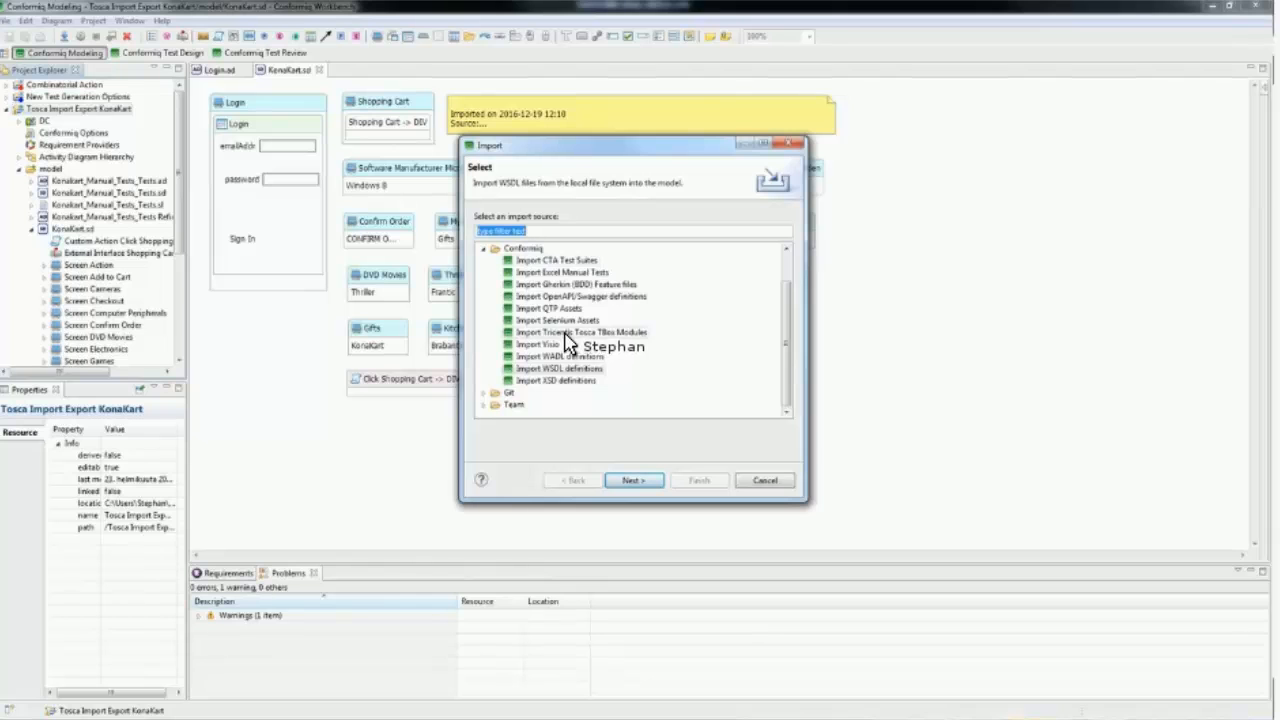
{"action": "left_click", "coordinate": [566, 331]}
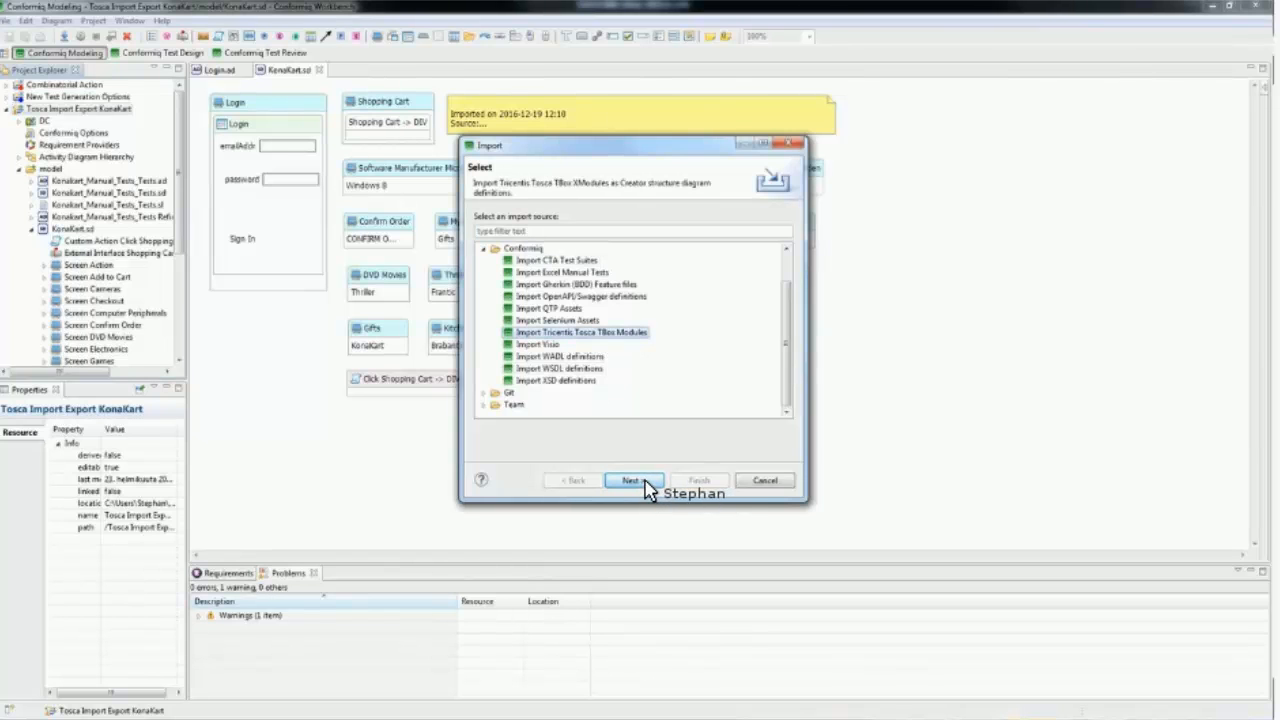
{"action": "left_click", "coordinate": [646, 482]}
{"action": "left_click", "coordinate": [646, 482]}
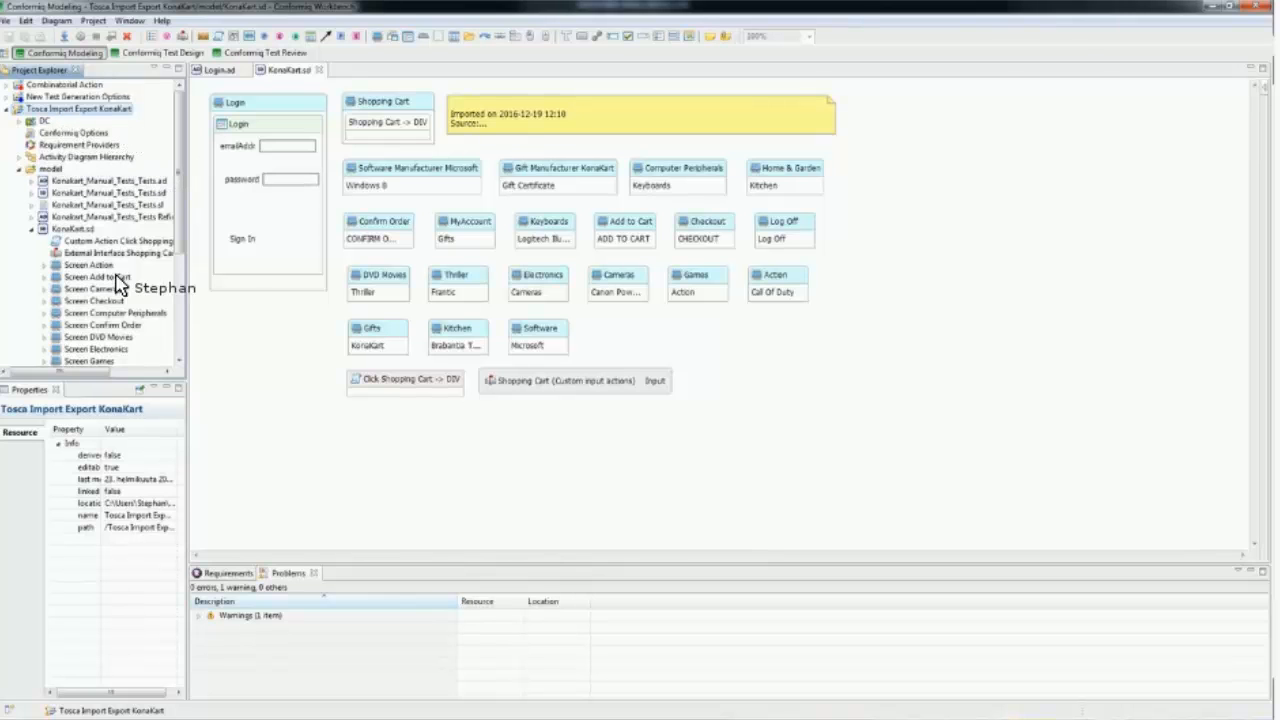
Step: Review the import sources available for the KonaKart project, including Excel Manual Tests, and close the dialog without importing
{"action": "key", "text": "shift+F10"}
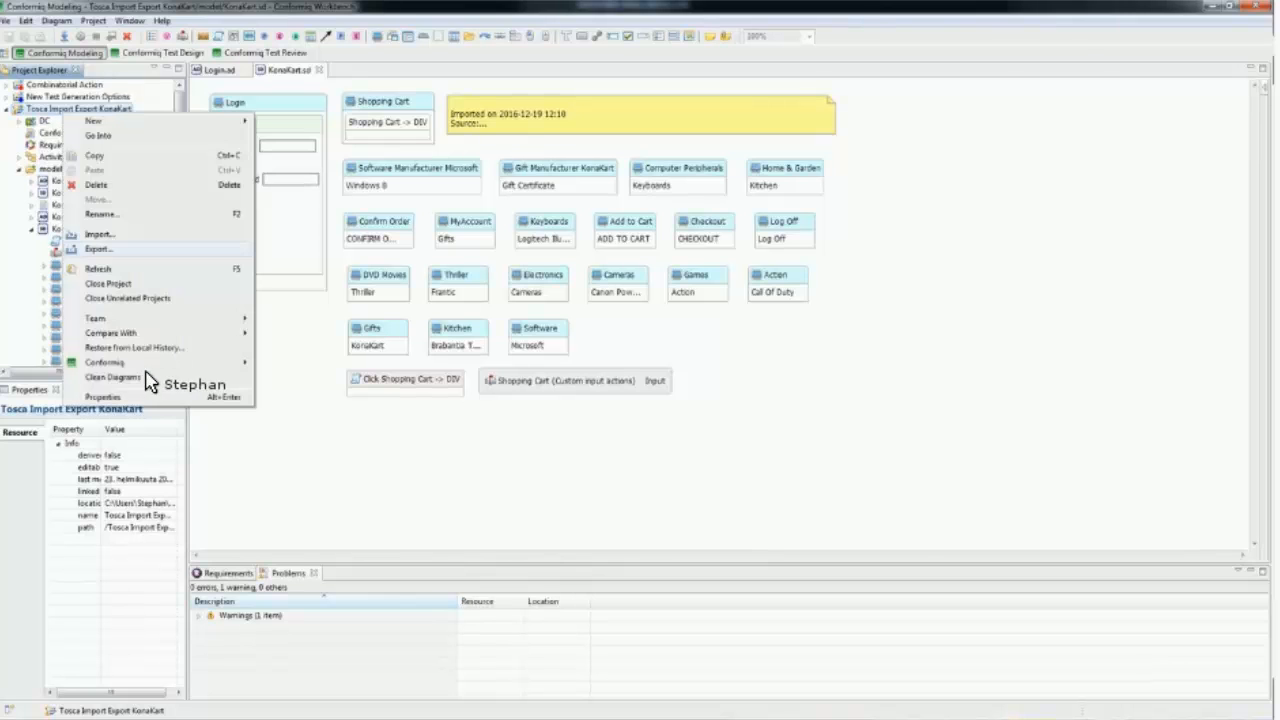
{"action": "left_click", "coordinate": [160, 237]}
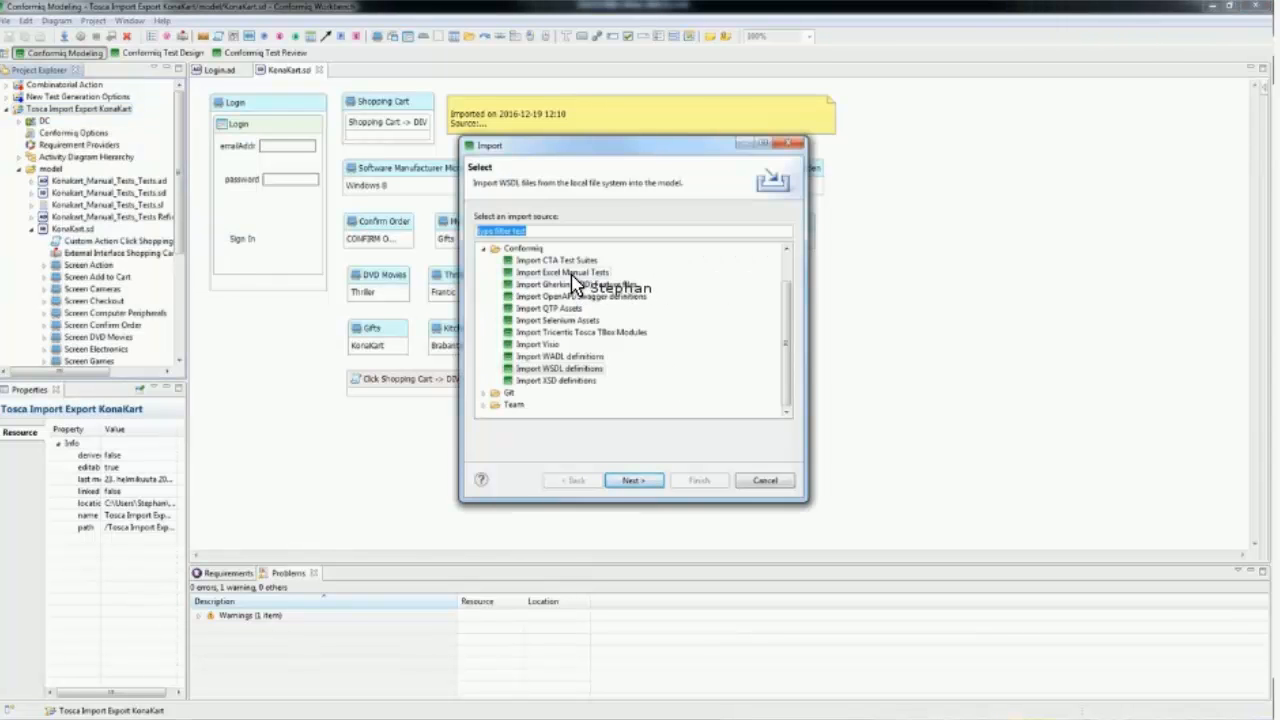
{"action": "left_click", "coordinate": [760, 481]}
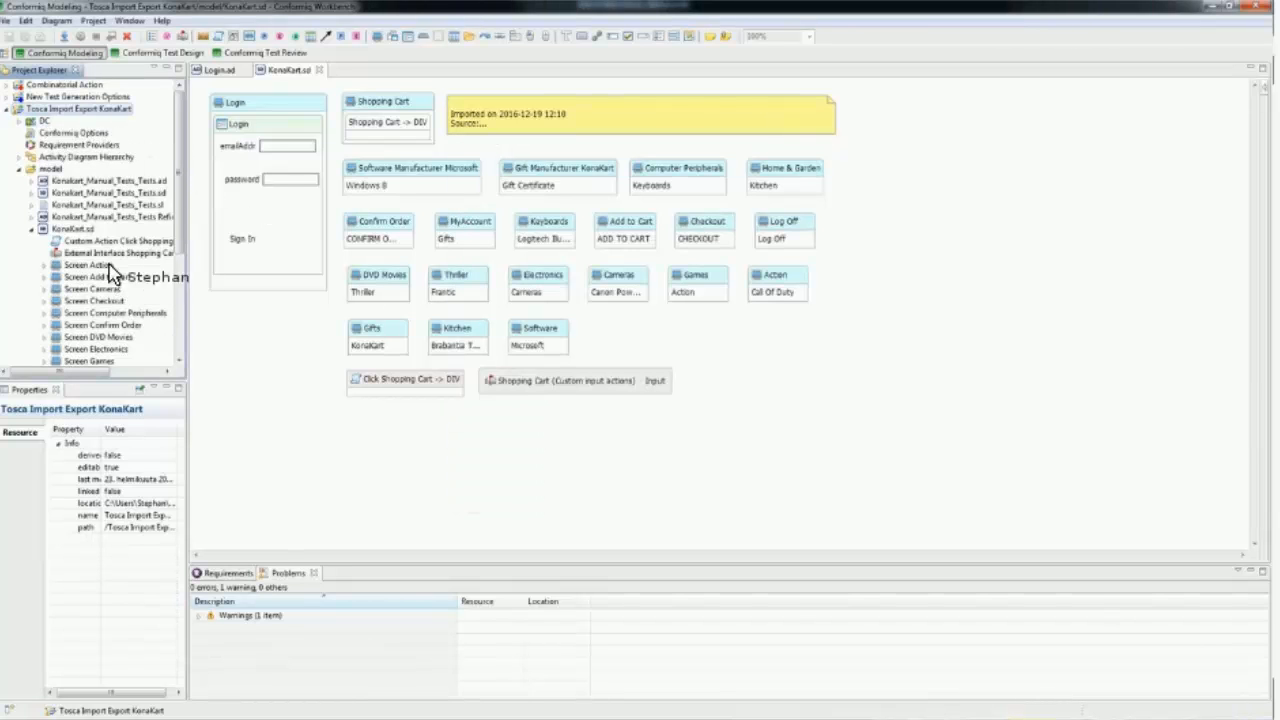
Step: Compare the Konakart_Manual_Tests_Tests.ad activity diagram with the actions in Konakart_Manual_Tests_Tests Refined.ad
{"action": "double_click", "coordinate": [98, 184]}
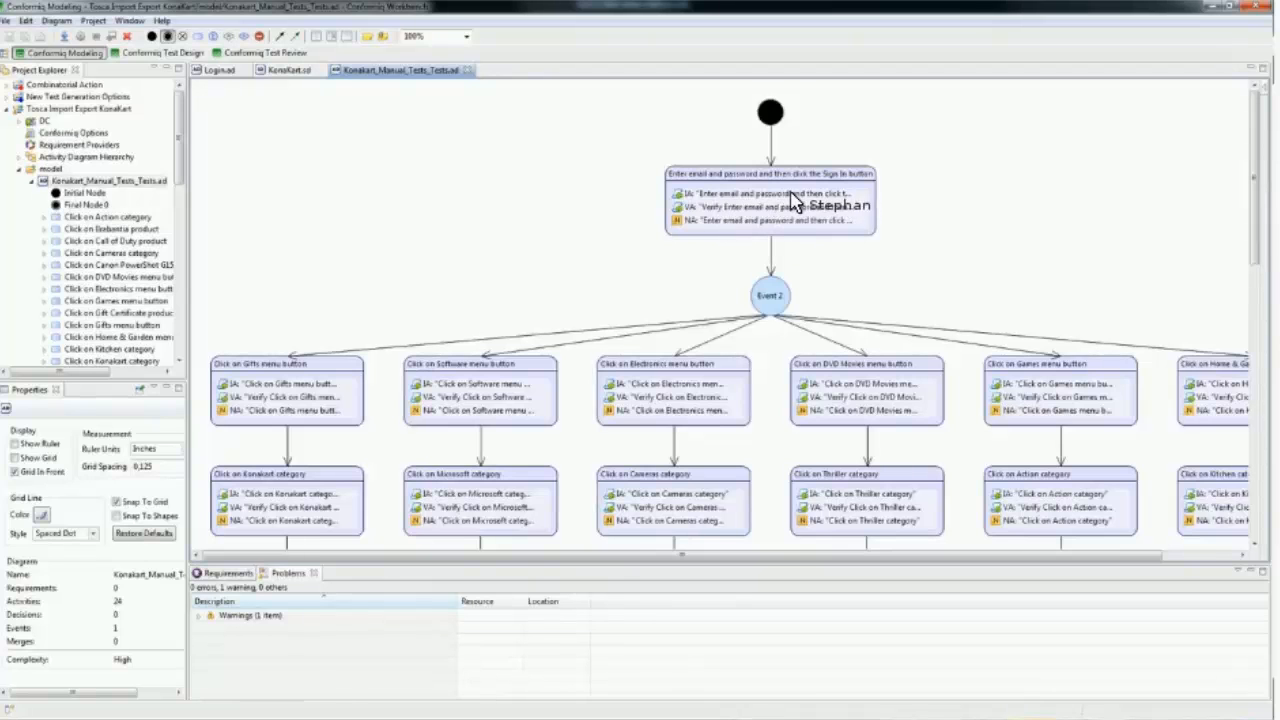
{"action": "left_click", "coordinate": [31, 181]}
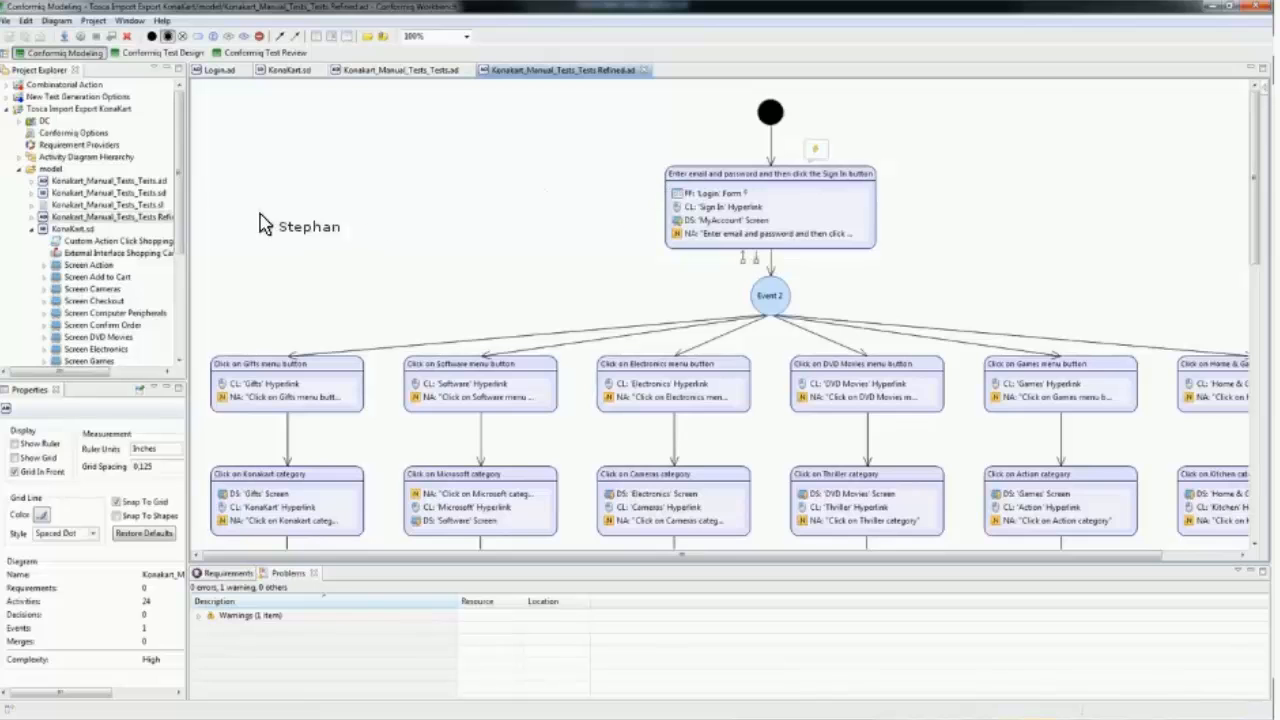
Step: Examine the ToscaScripter's general preferences for REST service URL, workspace, login and output folder, and close them unchanged
{"action": "left_click", "coordinate": [19, 121]}
{"action": "left_click", "coordinate": [57, 136]}
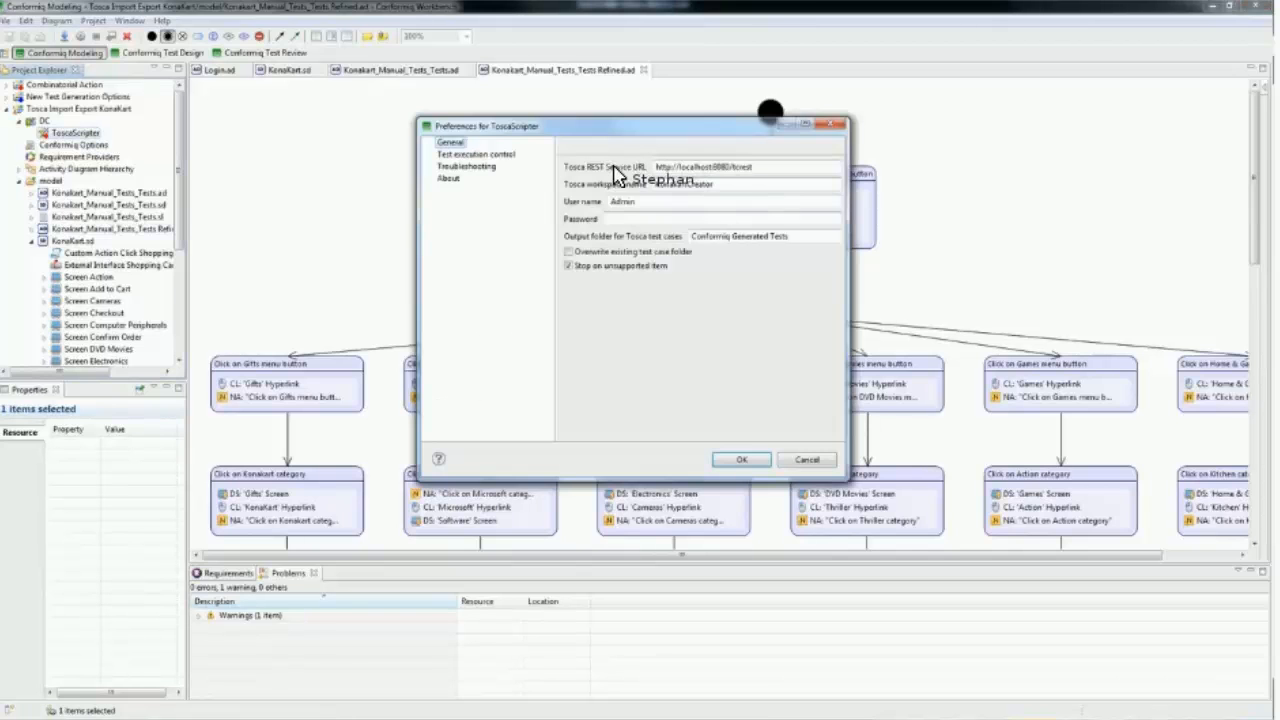
{"action": "left_click", "coordinate": [833, 127]}
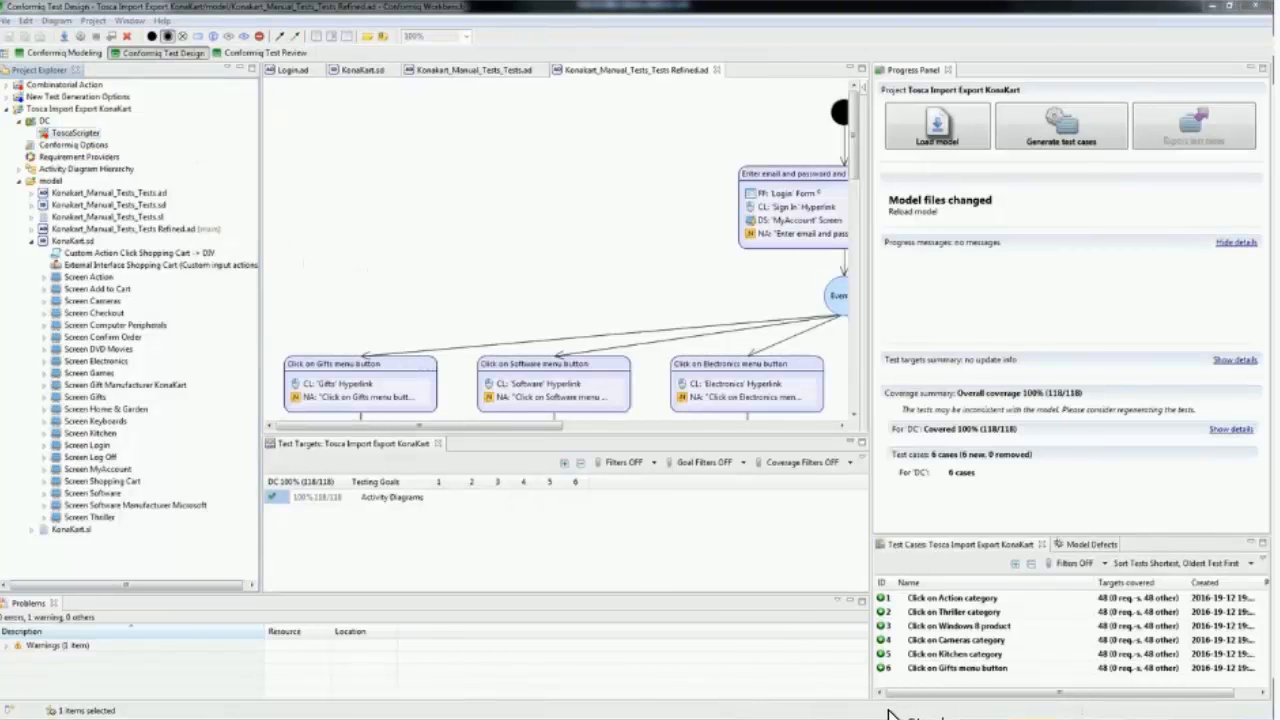
Step: Switch to Windows Photo Viewer and page through the screenshots of the TBox module import's progress for the ParabankTosca project
{"action": "left_click", "coordinate": [623, 630]}
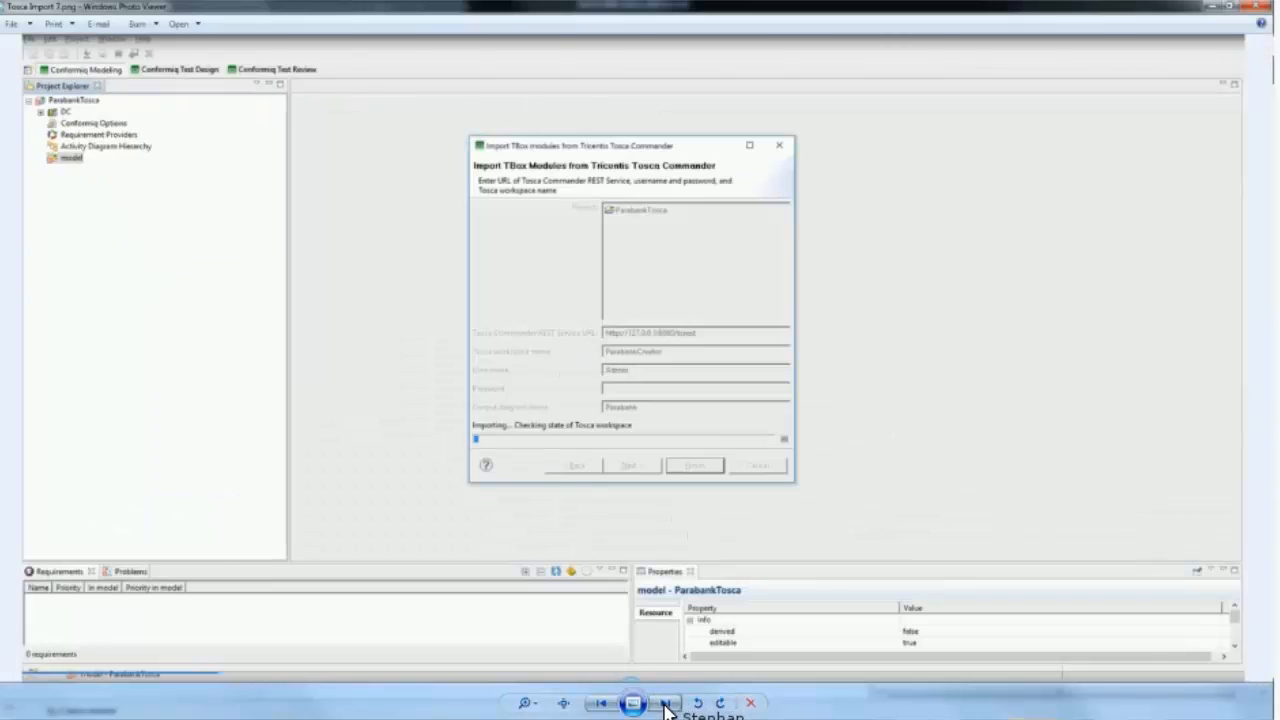
{"action": "left_click", "coordinate": [666, 704]}
{"action": "left_click", "coordinate": [666, 704]}
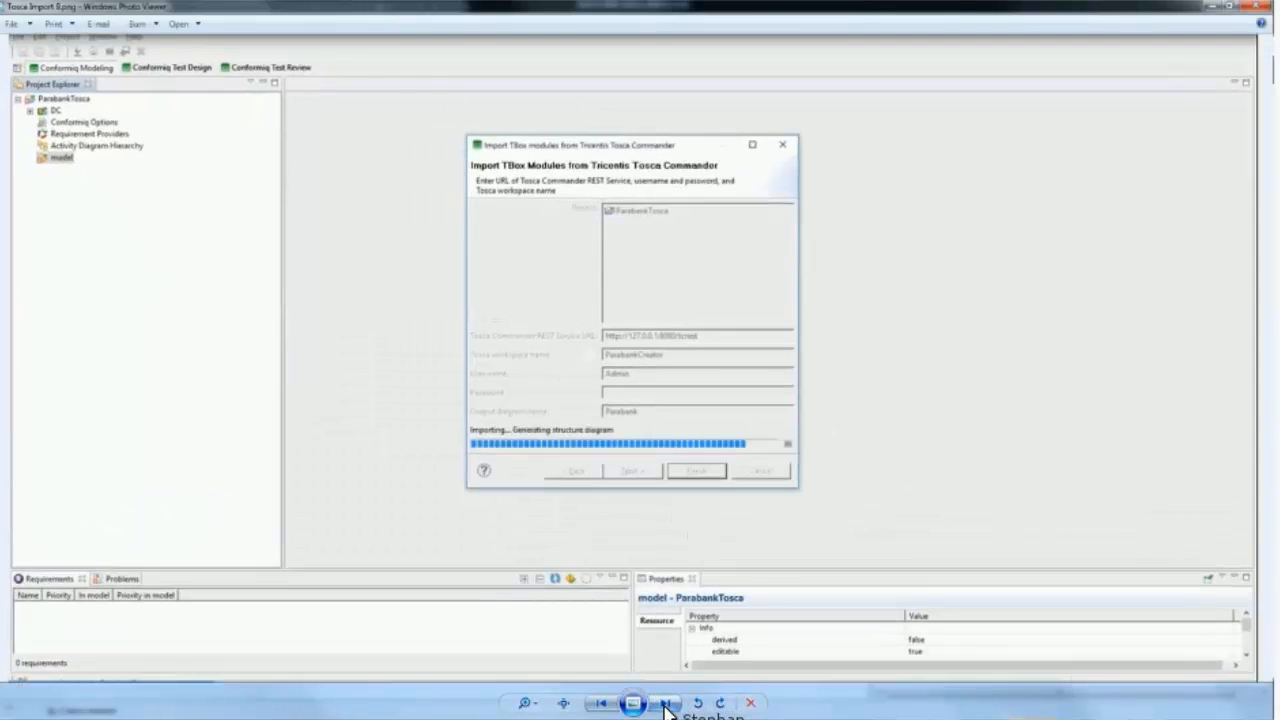
{"action": "left_click", "coordinate": [666, 704]}
{"action": "left_click", "coordinate": [666, 704]}
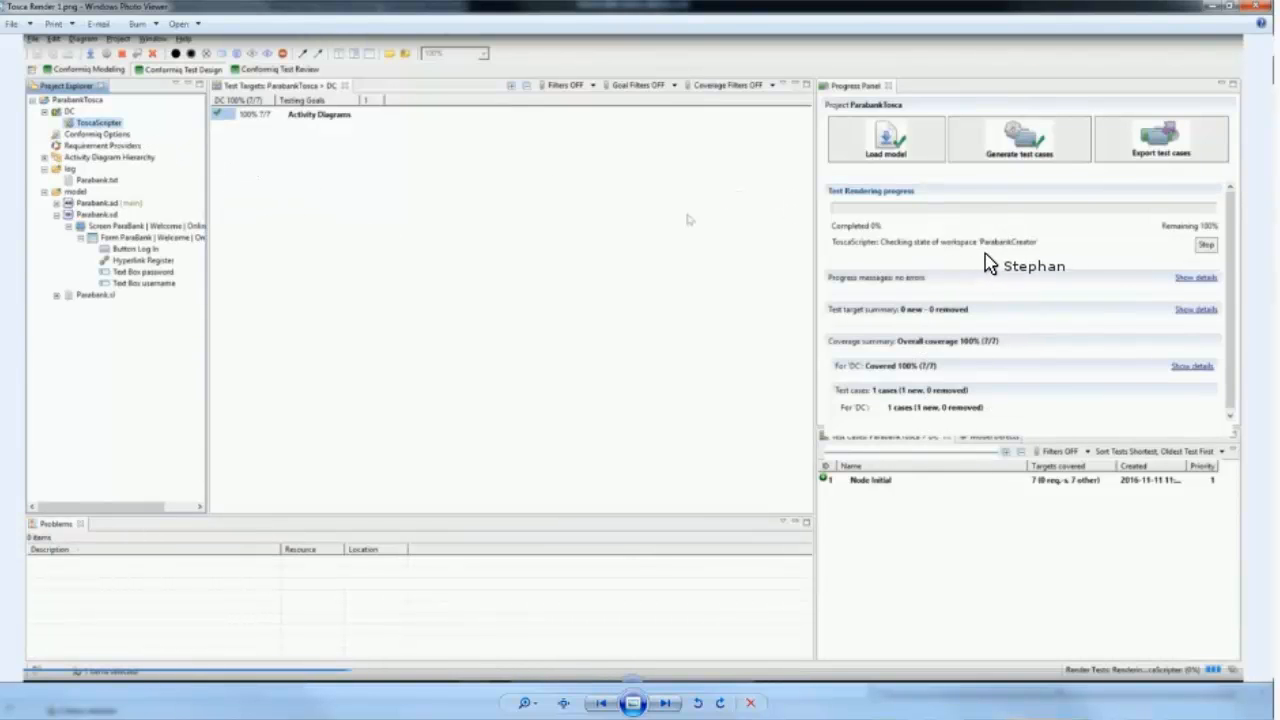
Step: Page through the Tosca Render screenshots to examine the test export progress and the generated test case in Tosca
{"action": "left_click", "coordinate": [664, 703]}
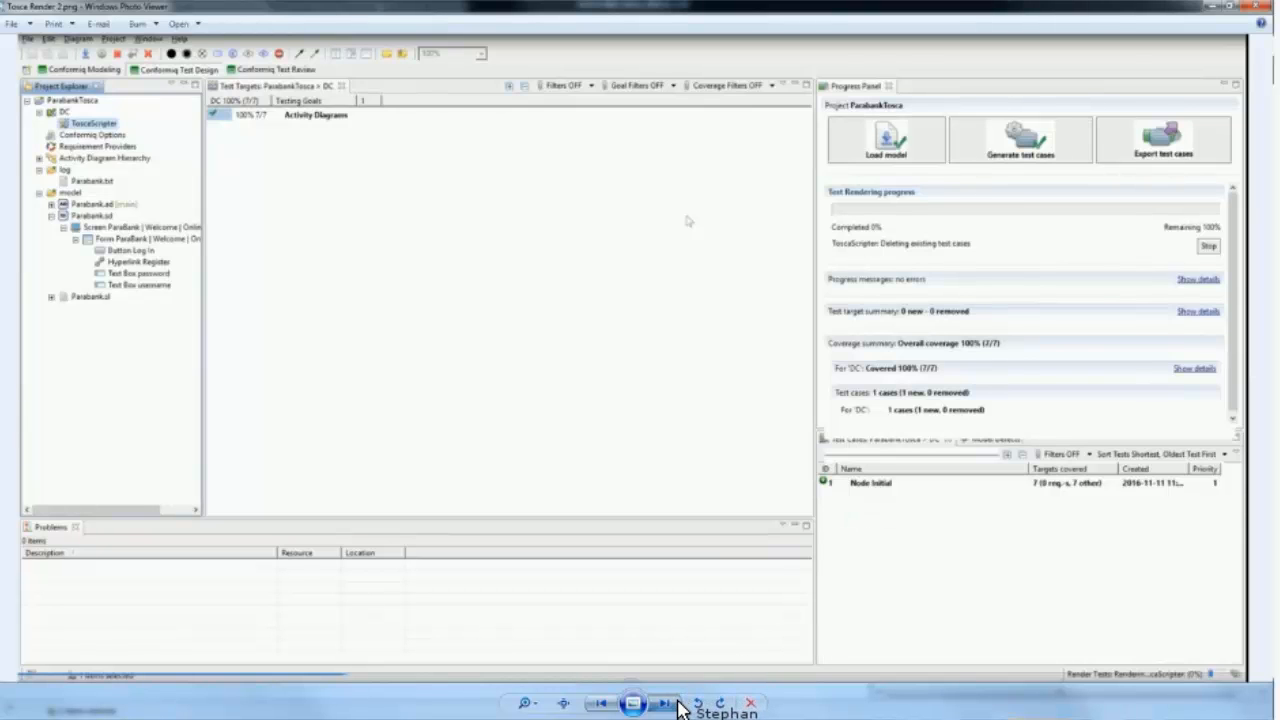
{"action": "left_click", "coordinate": [679, 703]}
{"action": "left_click", "coordinate": [679, 704]}
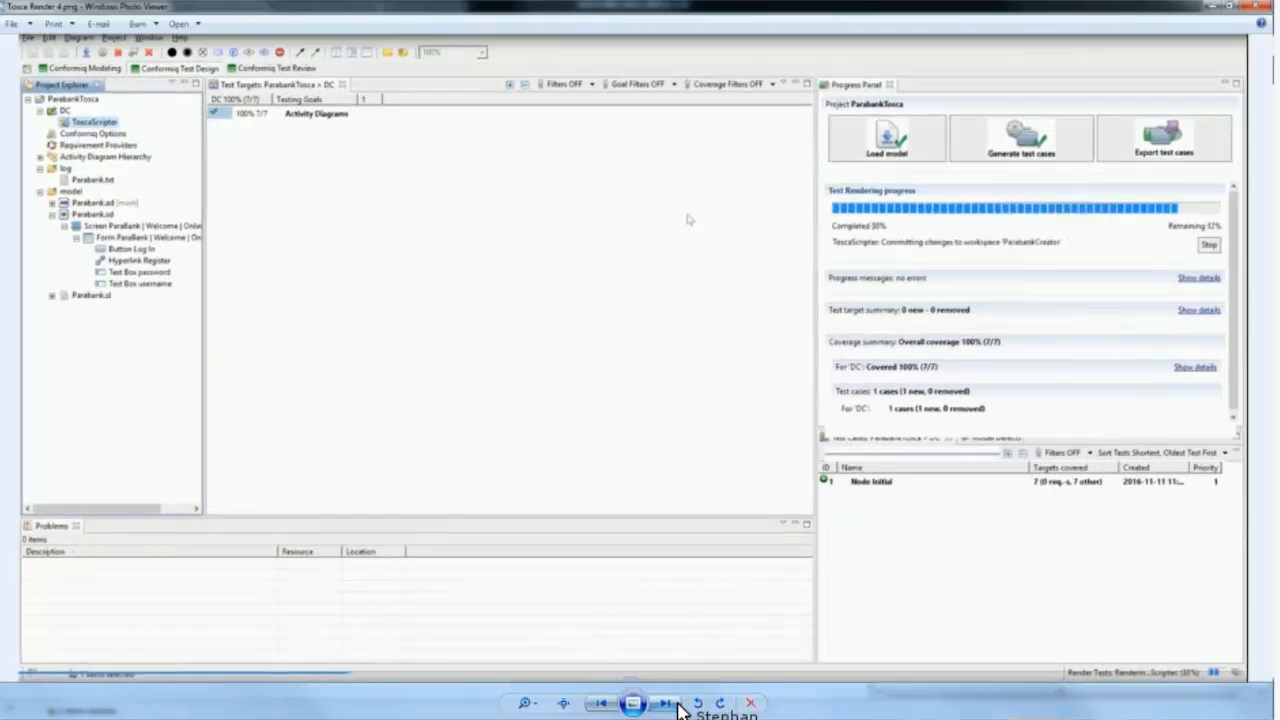
{"action": "left_click", "coordinate": [679, 704]}
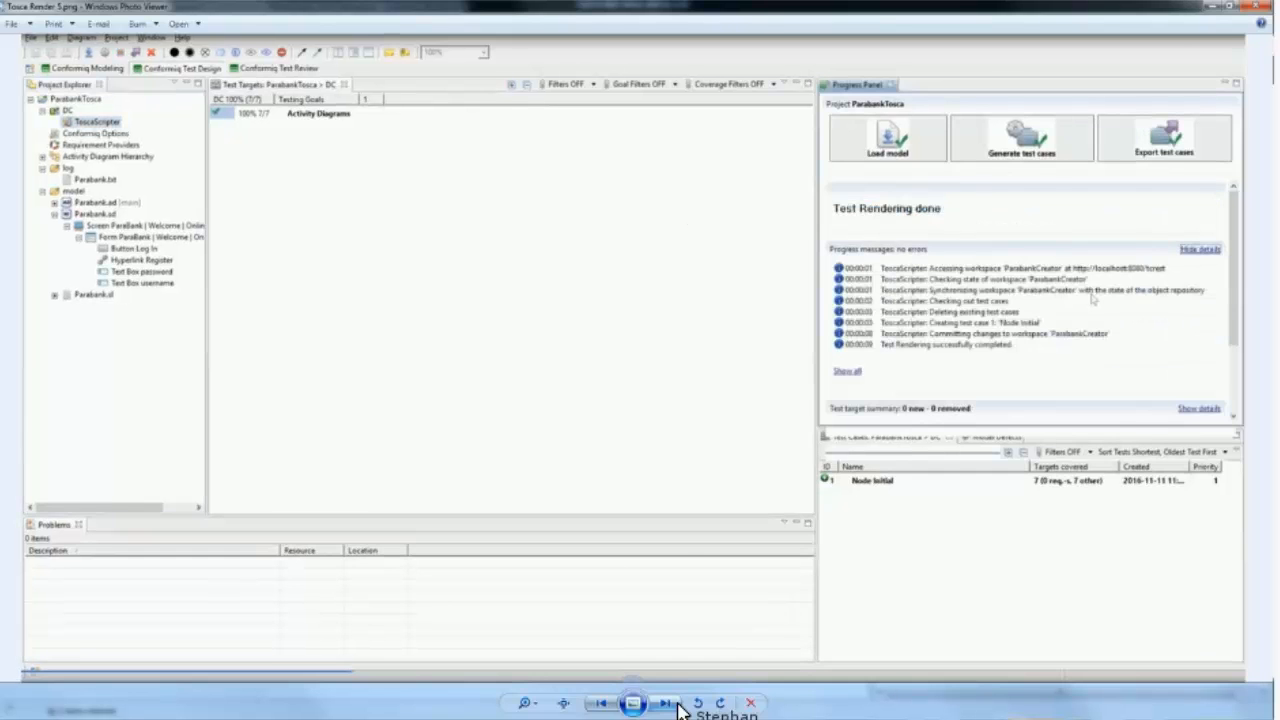
{"action": "left_click", "coordinate": [679, 704]}
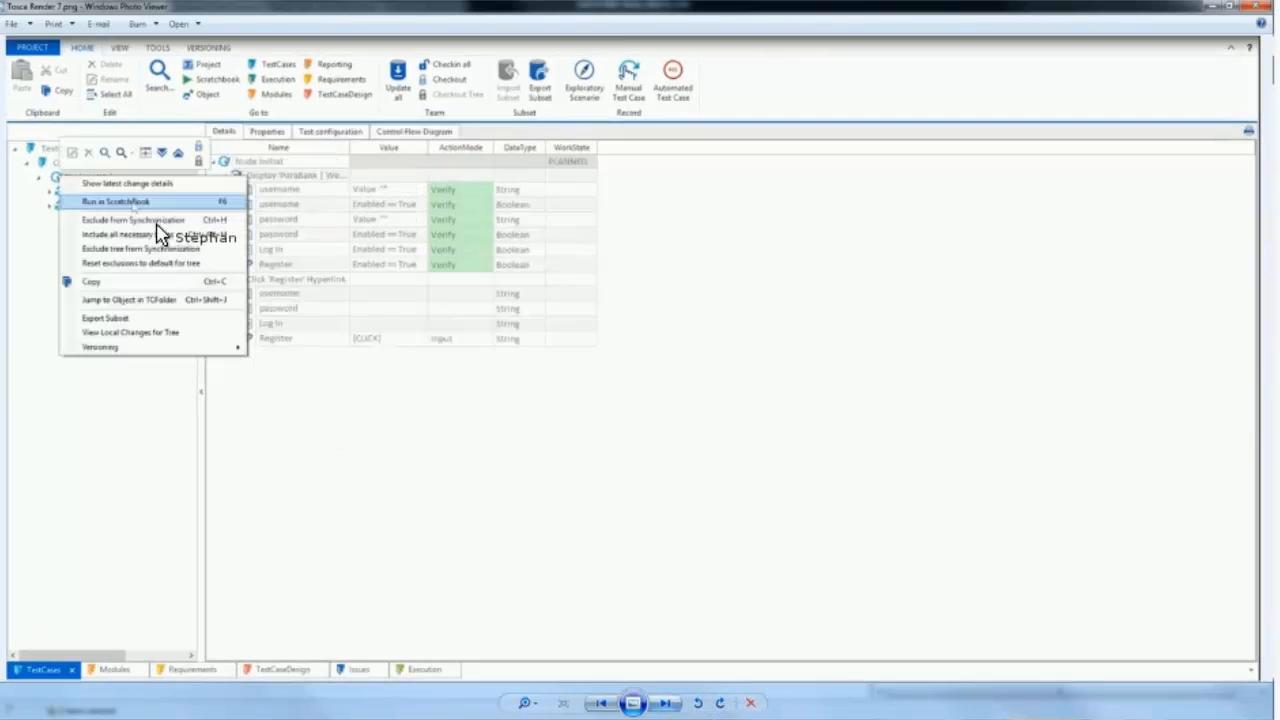
{"action": "key", "text": "Right"}
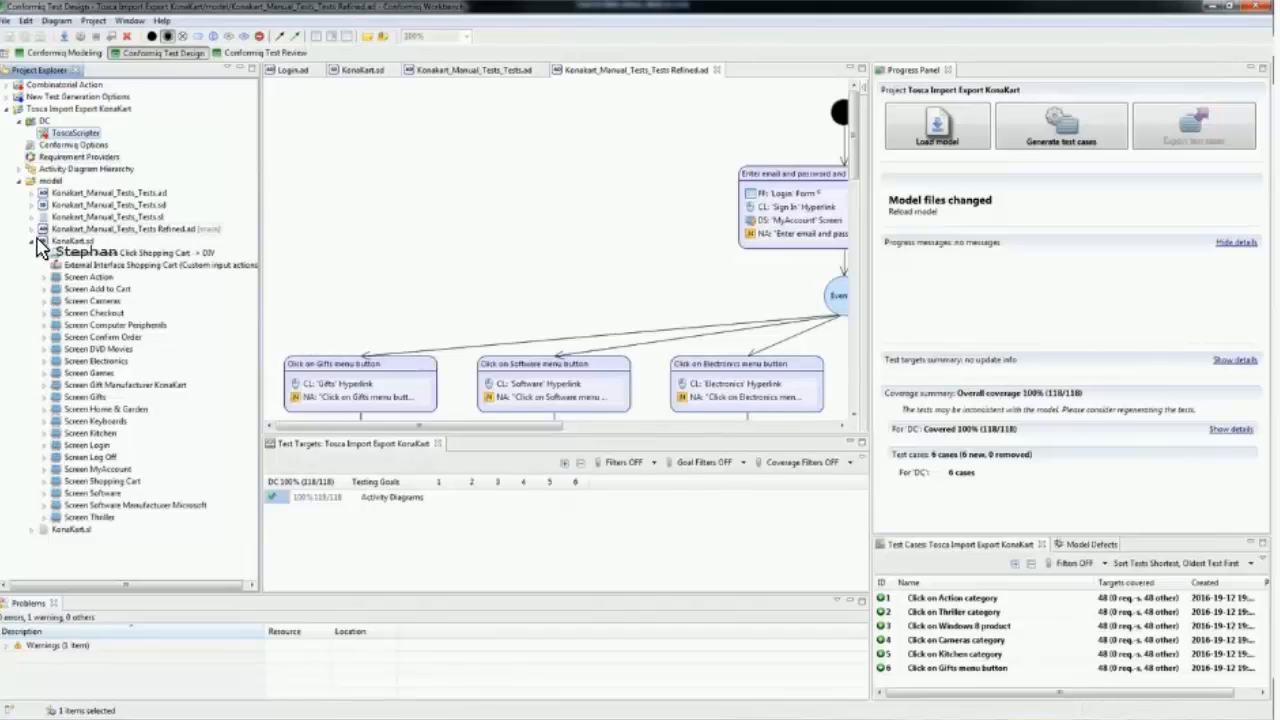
Step: Start a WSDL definitions import into the Tosca Import Export KonaKart project in Conformiq, using the ParaBank service WSDL URL as source
{"action": "left_click", "coordinate": [44, 241]}
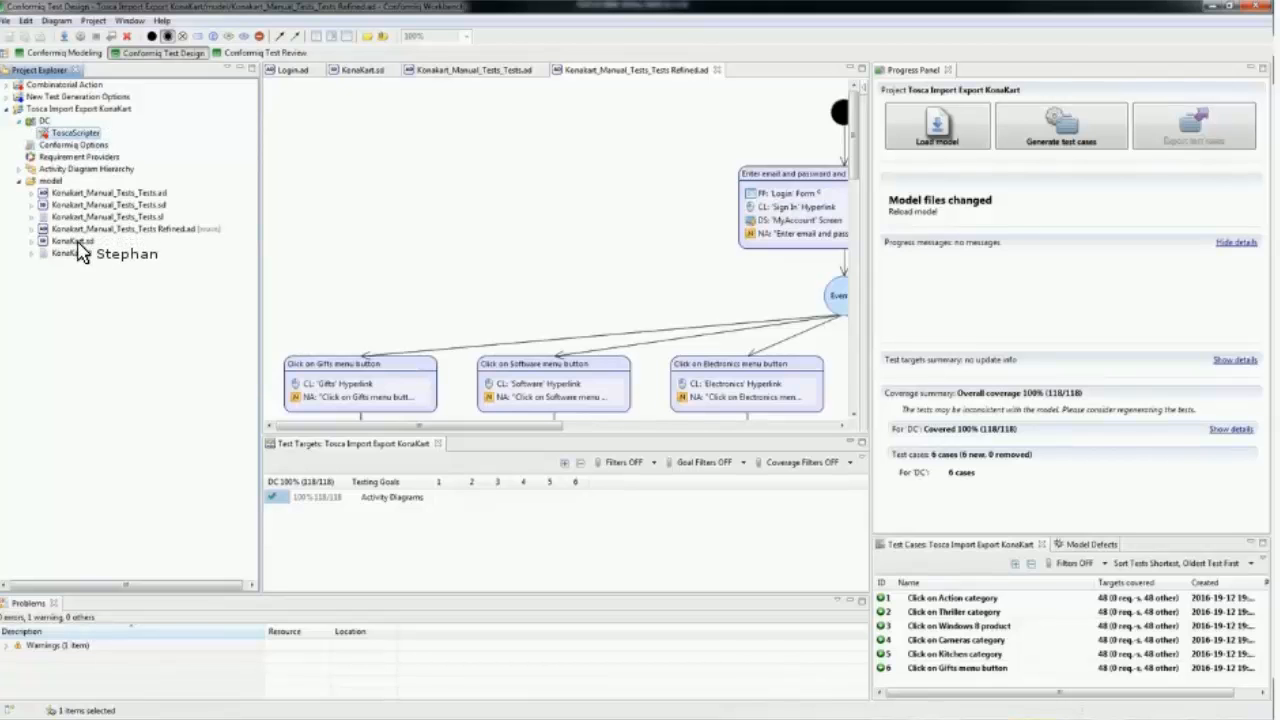
{"action": "right_click", "coordinate": [40, 107]}
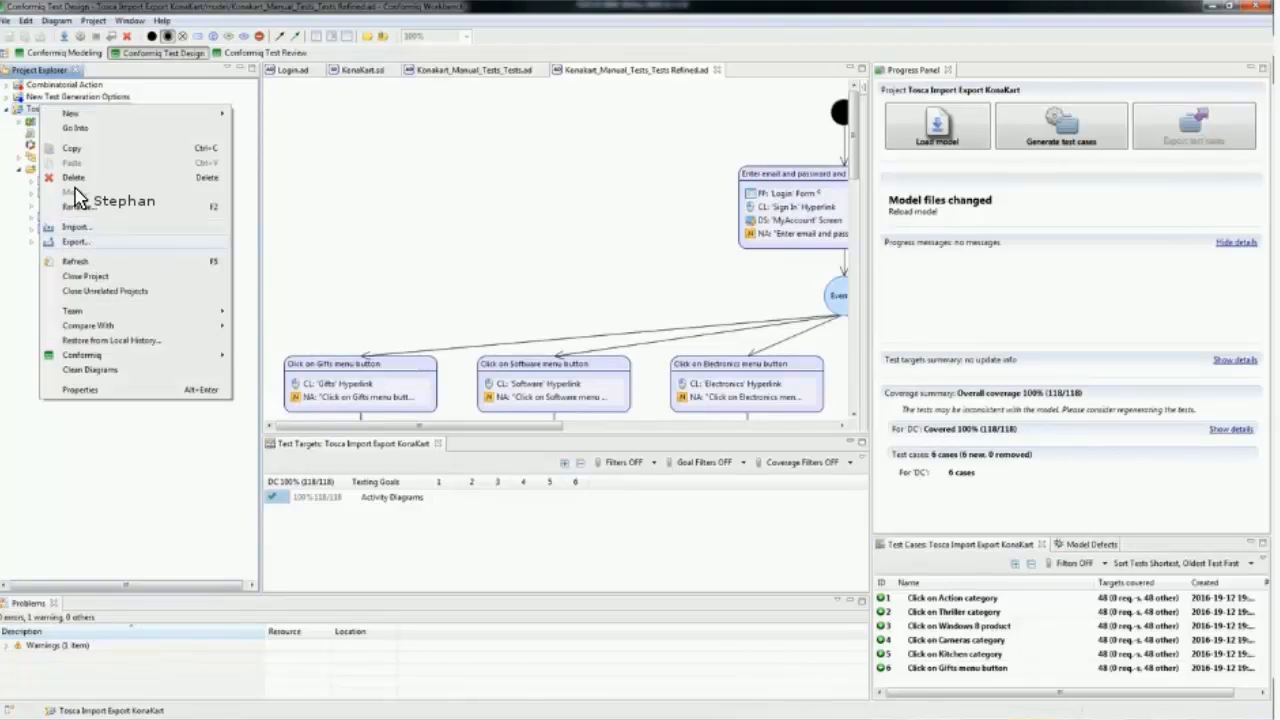
{"action": "left_click", "coordinate": [96, 237]}
{"action": "left_click", "coordinate": [586, 370]}
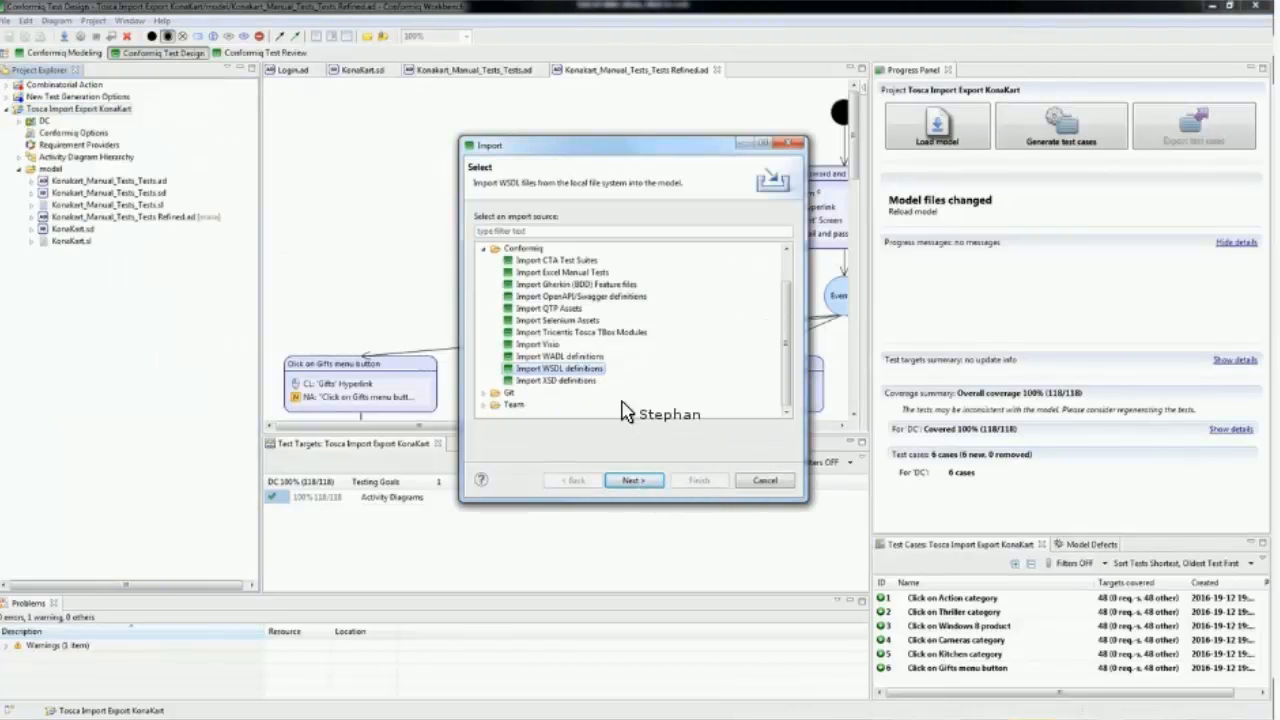
{"action": "left_click", "coordinate": [638, 480]}
{"action": "left_click", "coordinate": [640, 480]}
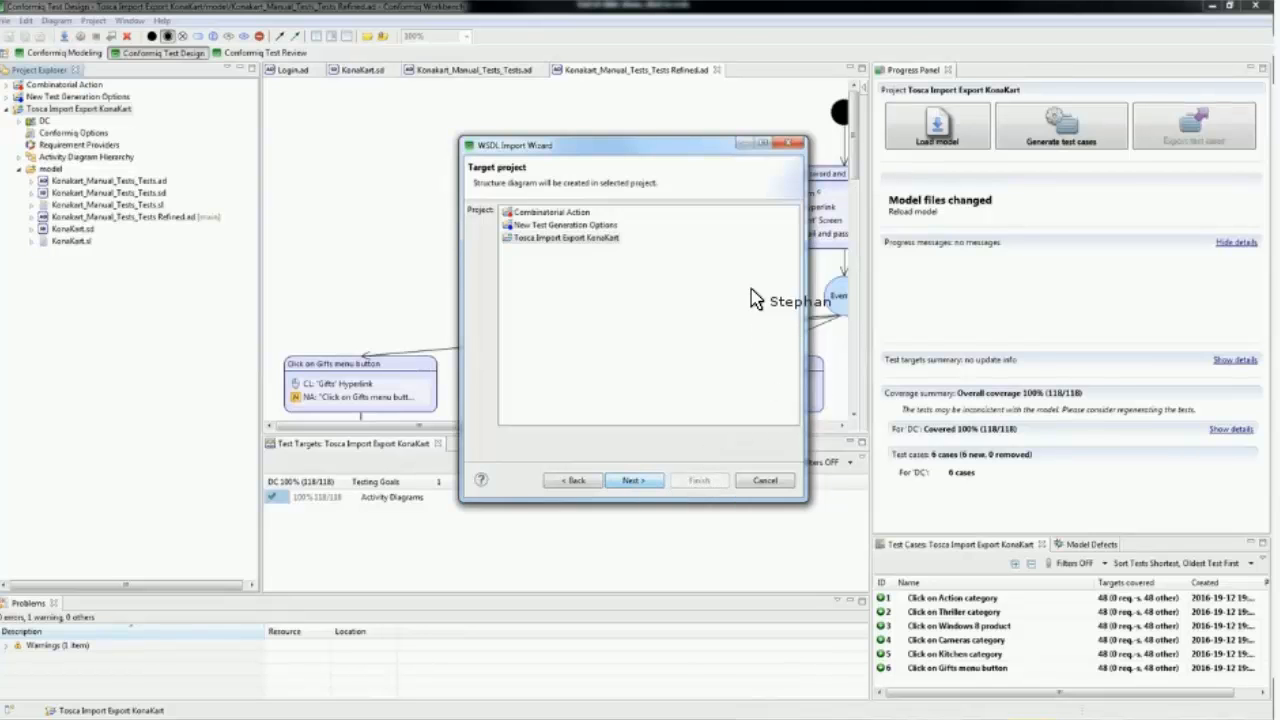
{"action": "left_click", "coordinate": [762, 236]}
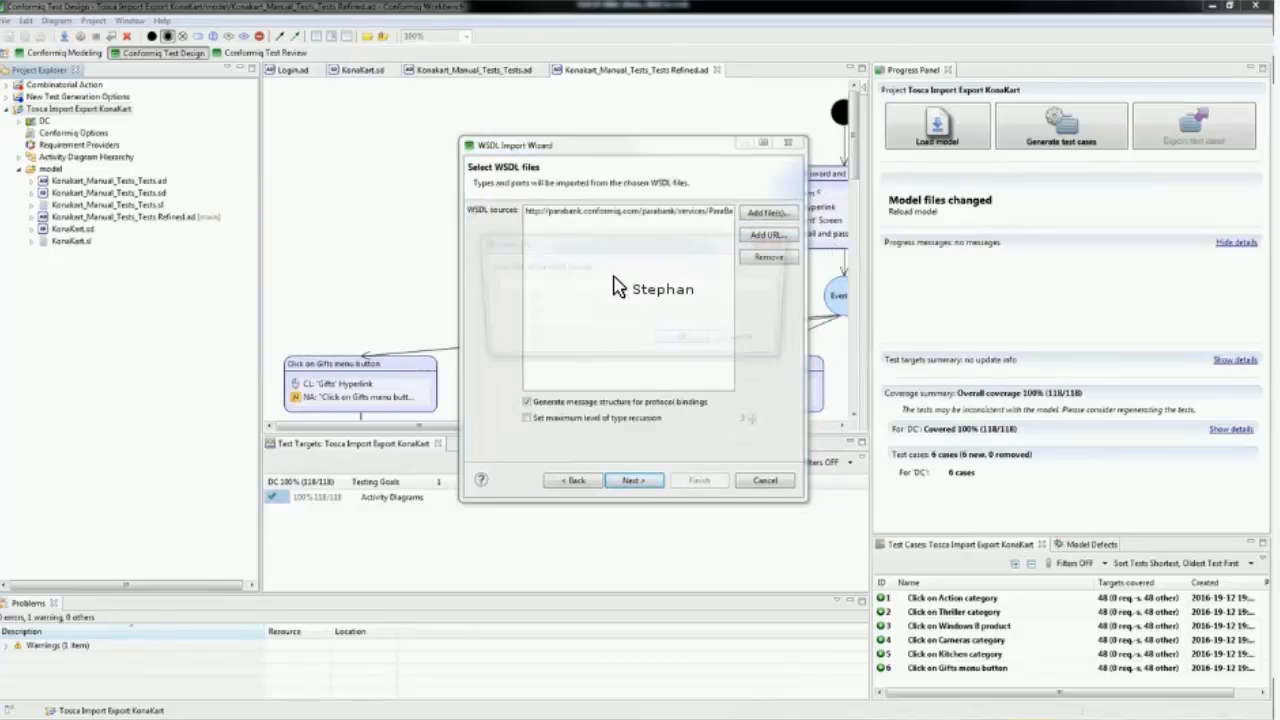
{"action": "key", "text": "Escape"}
{"action": "left_click", "coordinate": [653, 212]}
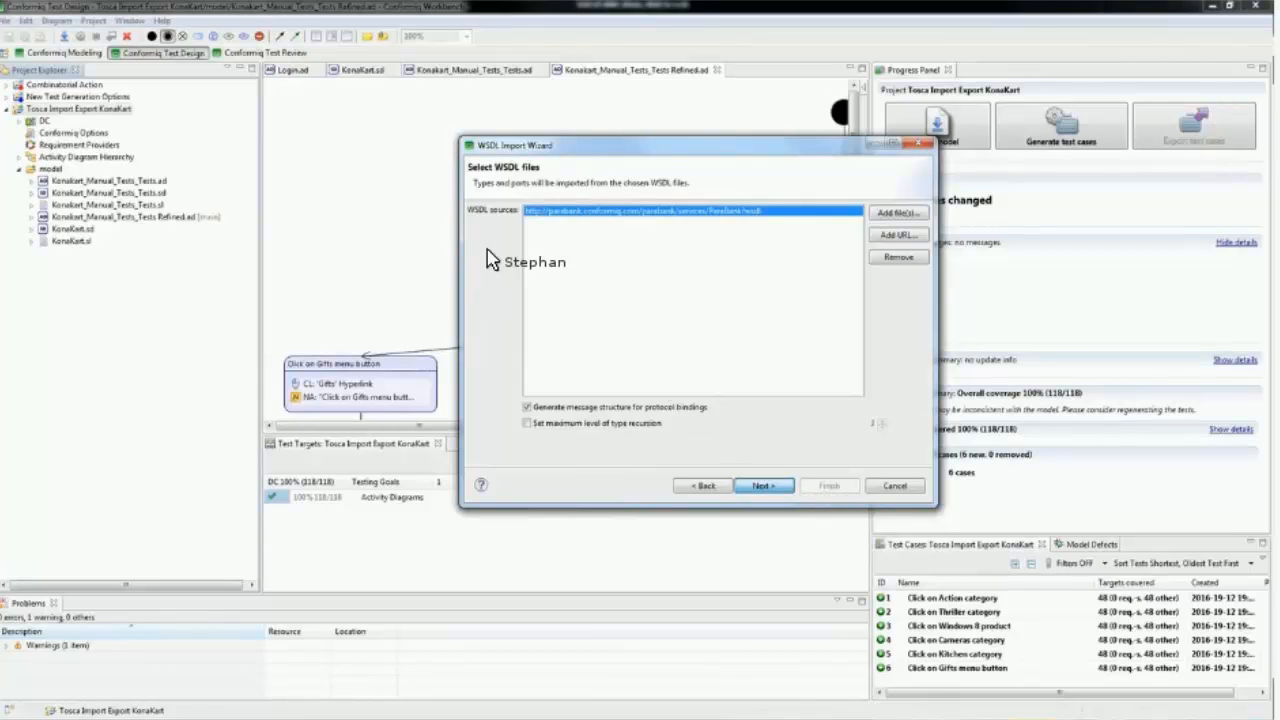
{"action": "key", "text": "Return"}
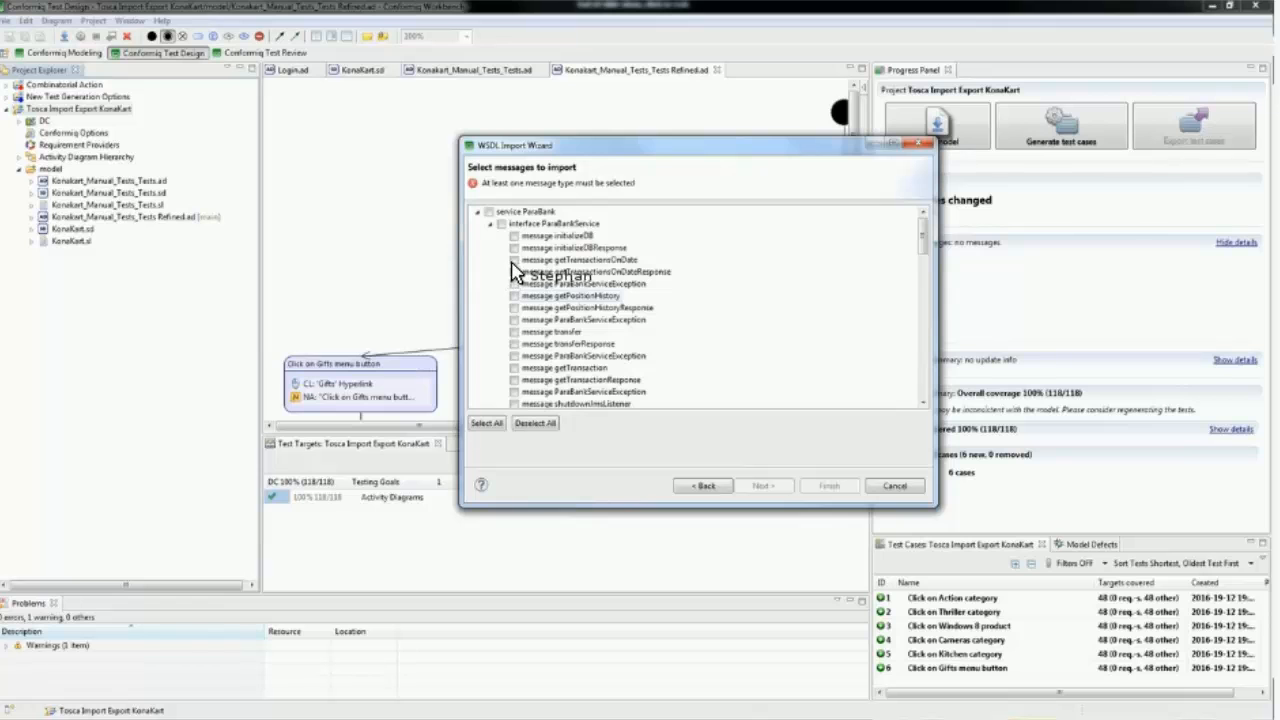
Step: Select the getTransactionsOnDate message and the ParaBankServiceException message below transferResponse, and finish the WSDL import
{"action": "left_click", "coordinate": [513, 260]}
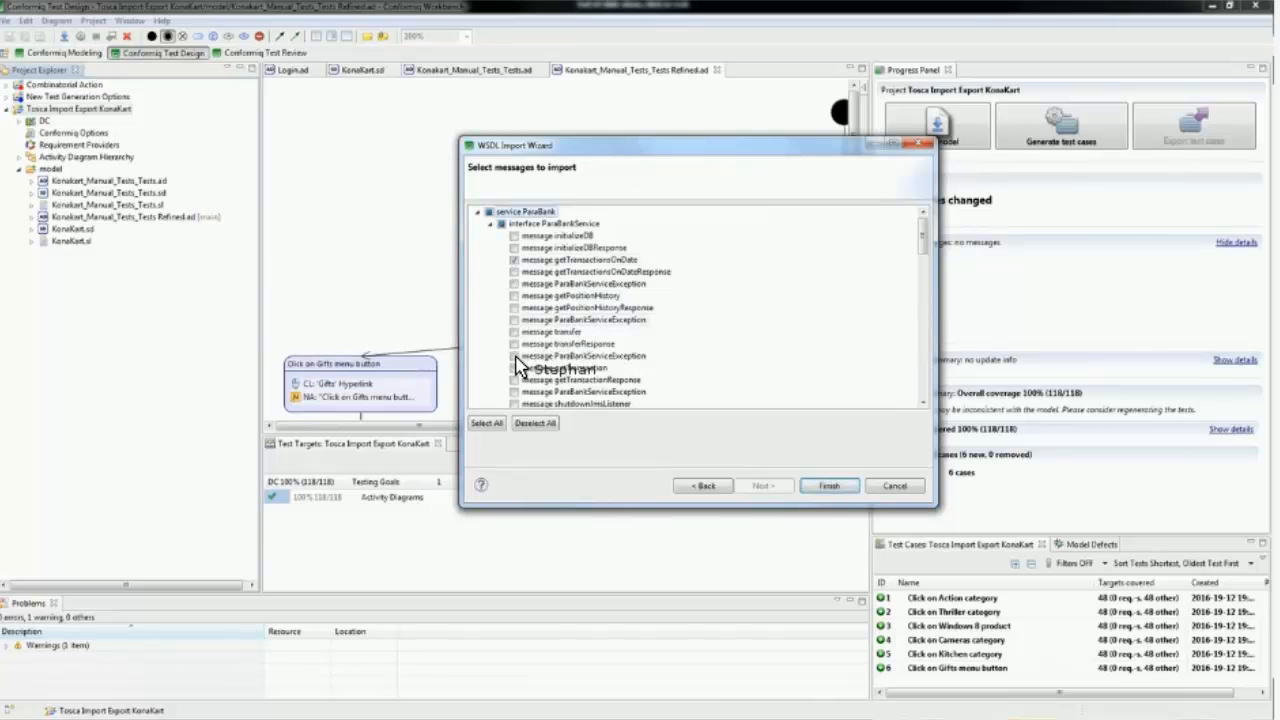
{"action": "left_click", "coordinate": [513, 356]}
{"action": "left_click", "coordinate": [820, 490]}
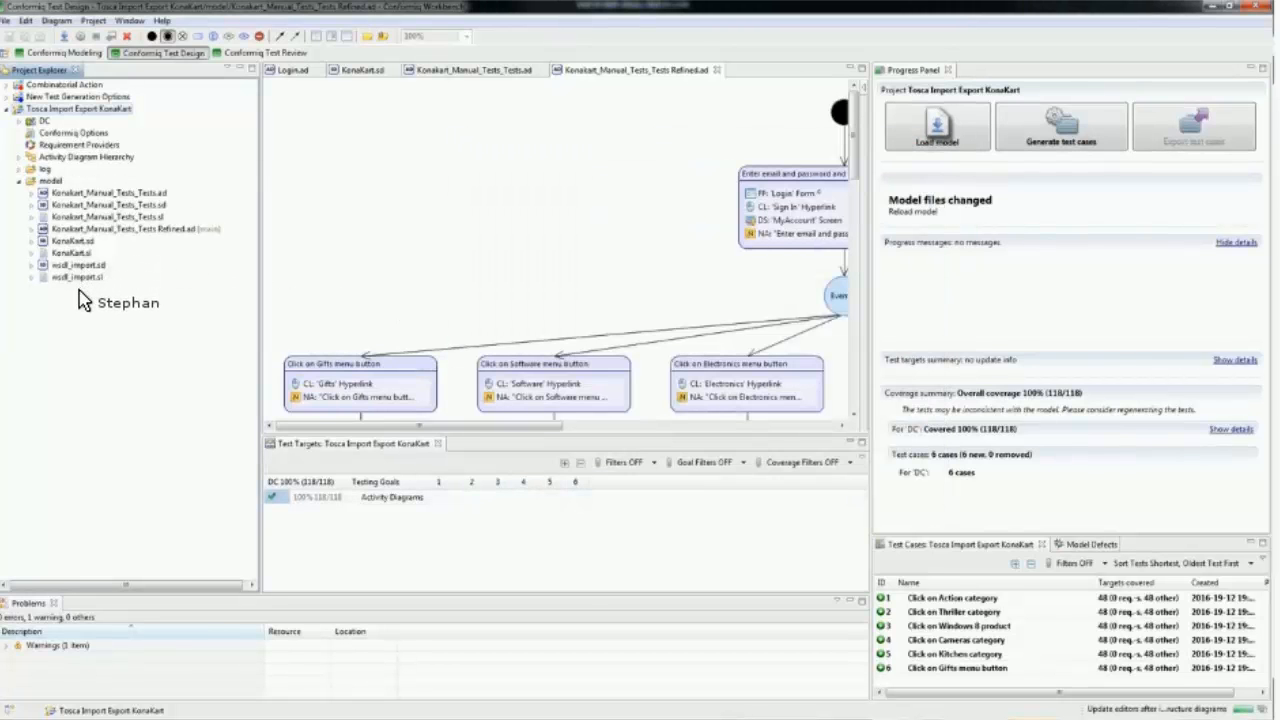
Step: Arrange the imported wsdl_import.sd structure diagram with the Tree Layout
{"action": "left_click", "coordinate": [690, 74]}
{"action": "right_click", "coordinate": [625, 216]}
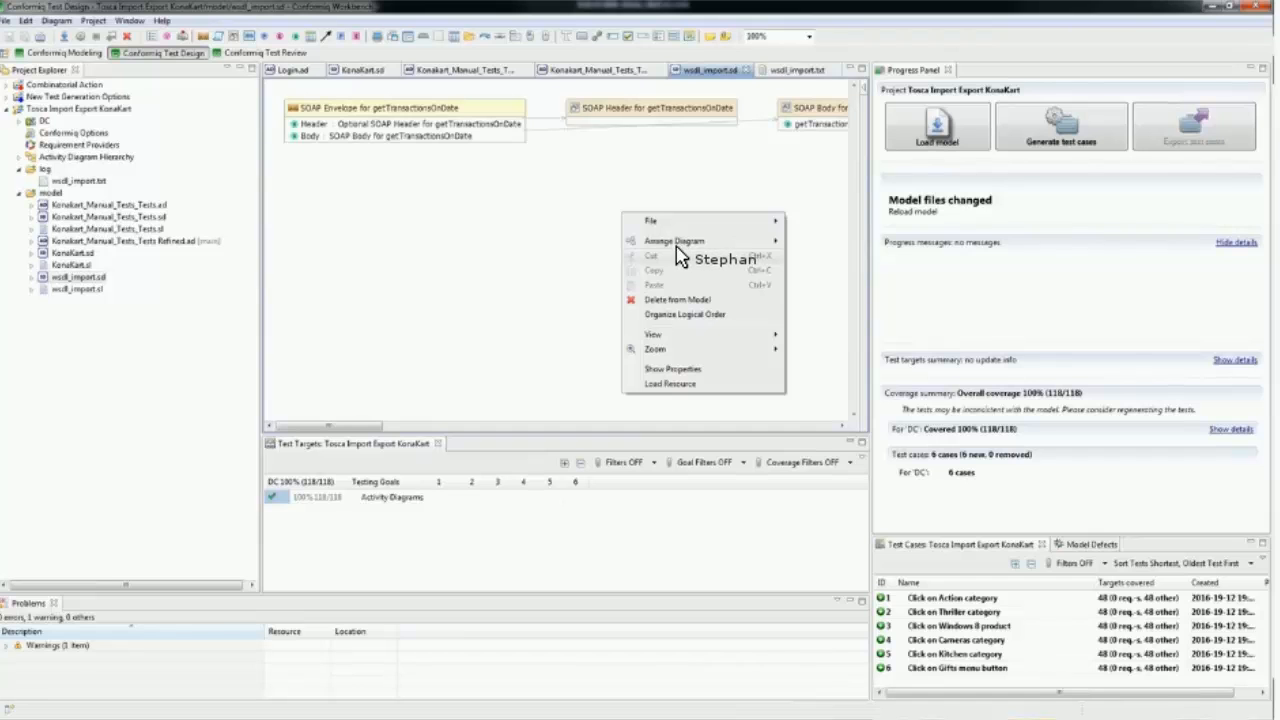
{"action": "mouse_move", "coordinate": [690, 248]}
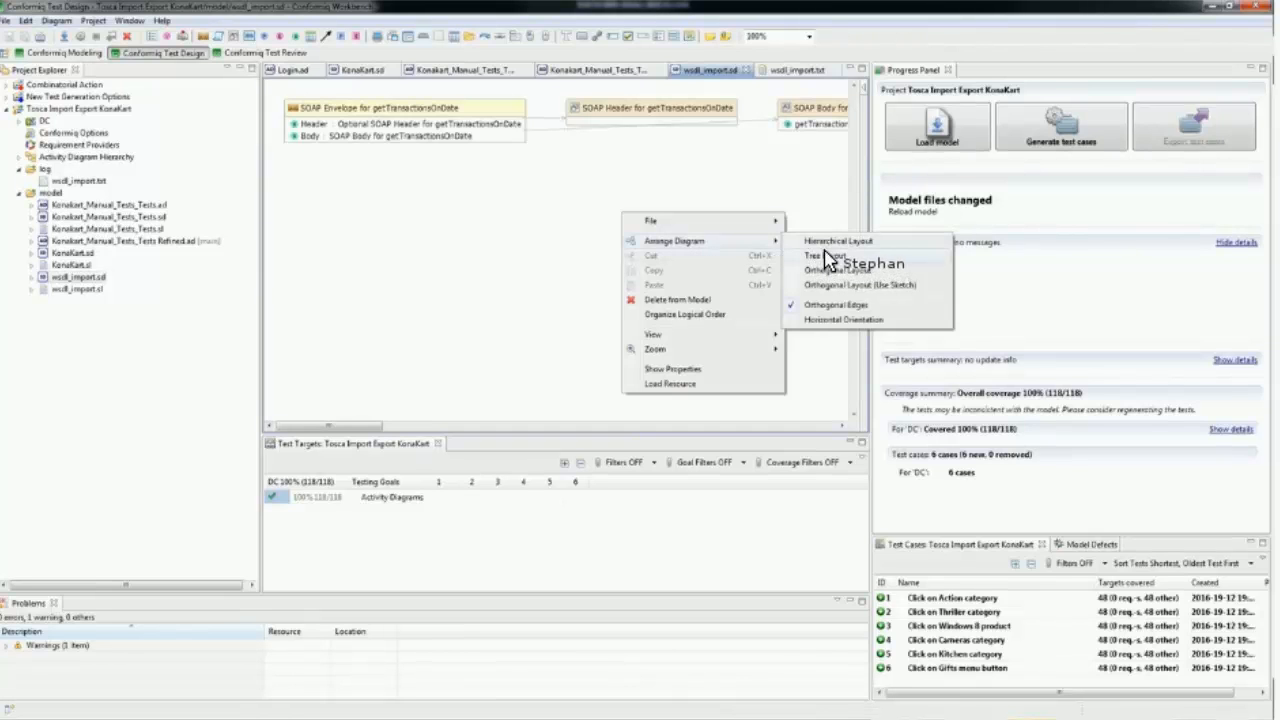
{"action": "left_click", "coordinate": [822, 252]}
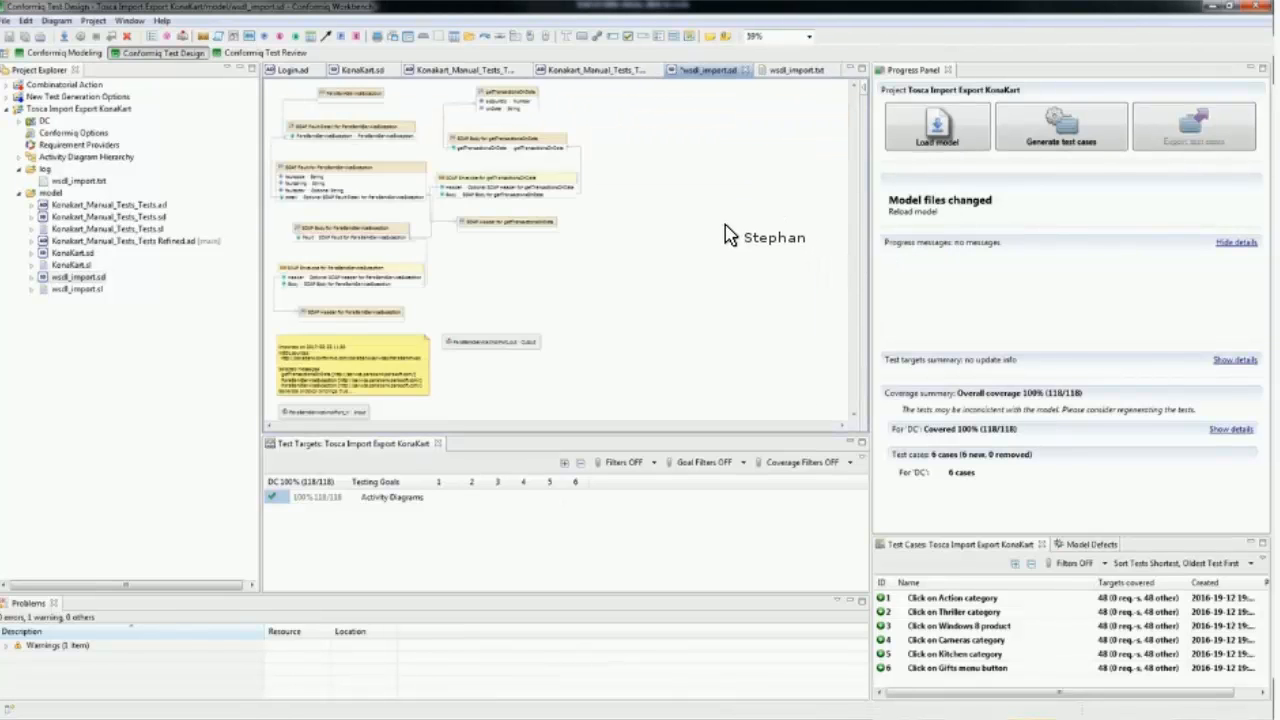